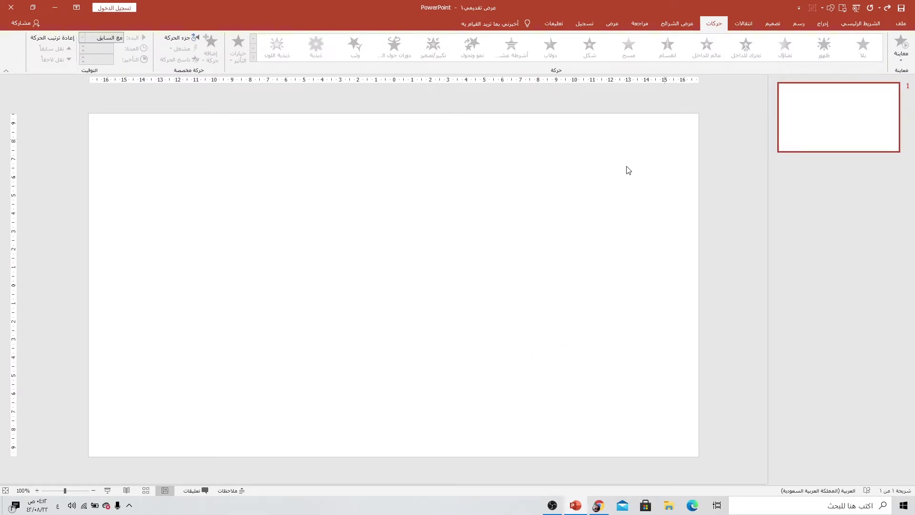
Switch the slide background to a radial gradient fill.
{"action": "right_click", "coordinate": [601, 182]}
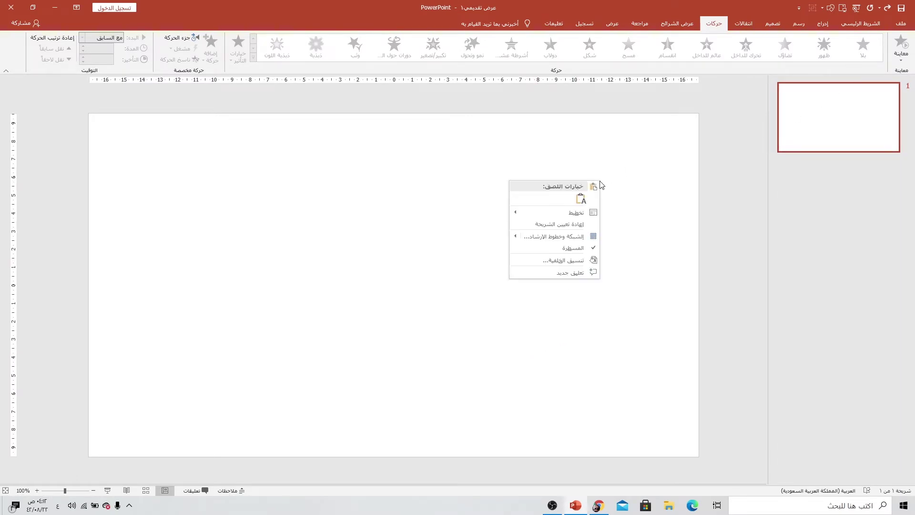
{"action": "left_click", "coordinate": [564, 260]}
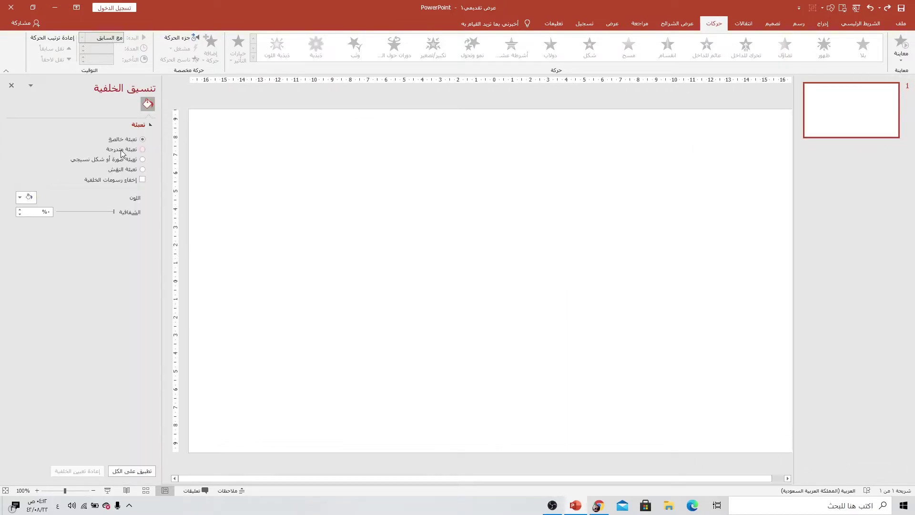
{"action": "left_click", "coordinate": [141, 149]}
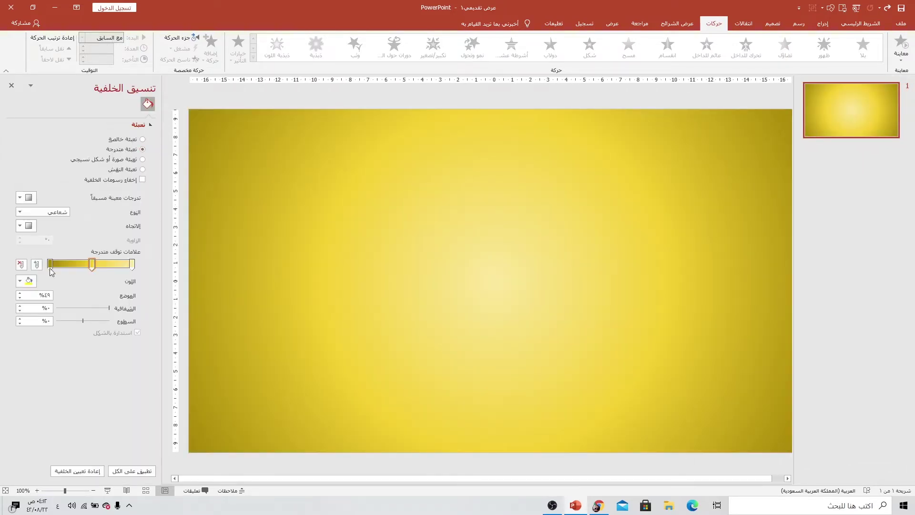
{"action": "left_click", "coordinate": [46, 217]}
{"action": "left_click", "coordinate": [53, 234]}
{"action": "left_click", "coordinate": [17, 228]}
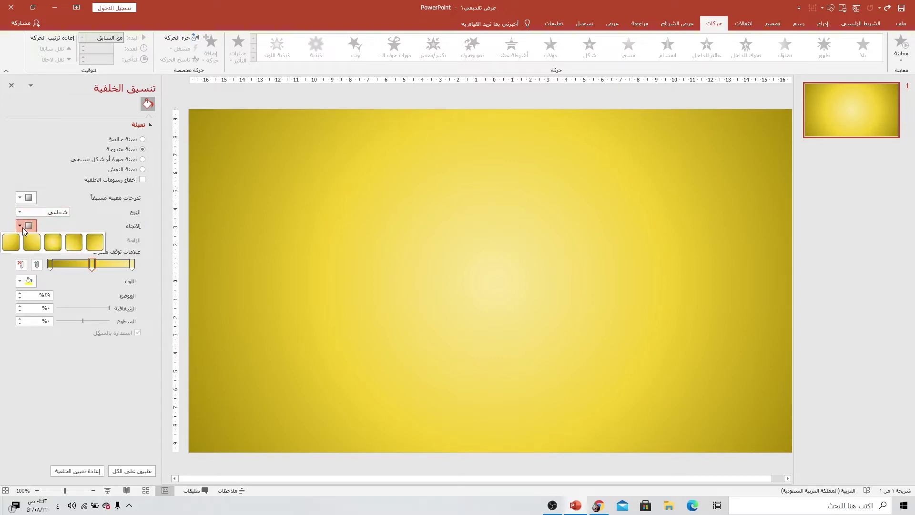
{"action": "left_click", "coordinate": [52, 247]}
Lighten the first and middle gradient stops to pale cream tones.
{"action": "left_click", "coordinate": [133, 265]}
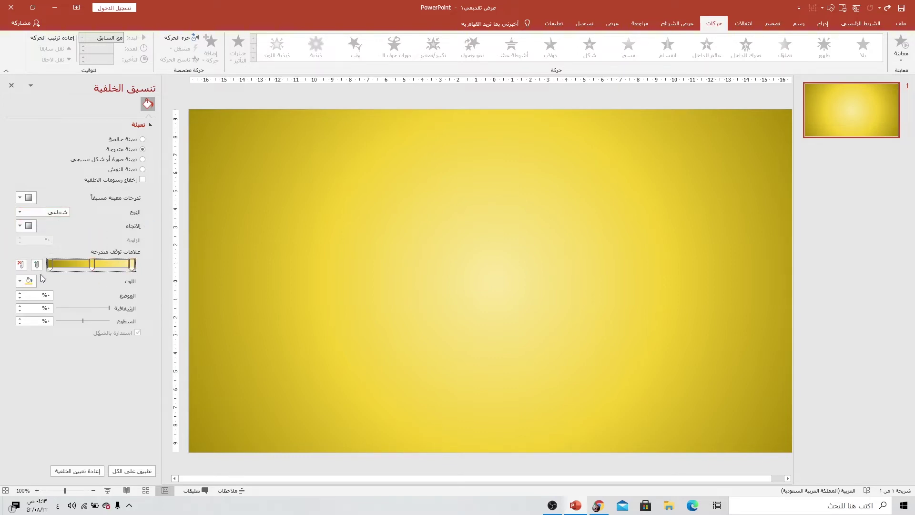
{"action": "left_click", "coordinate": [34, 282]}
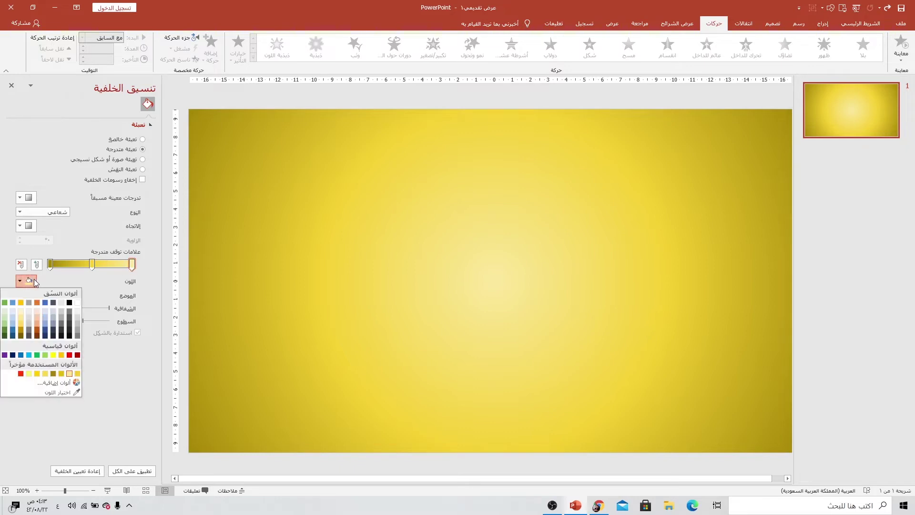
{"action": "left_click", "coordinate": [67, 383]}
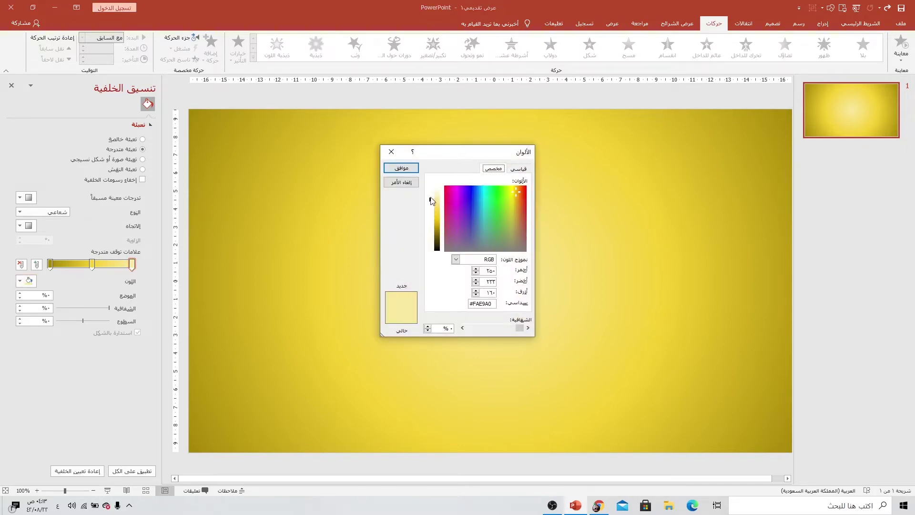
{"action": "left_click_drag", "start_coordinate": [431, 198], "coordinate": [432, 195]}
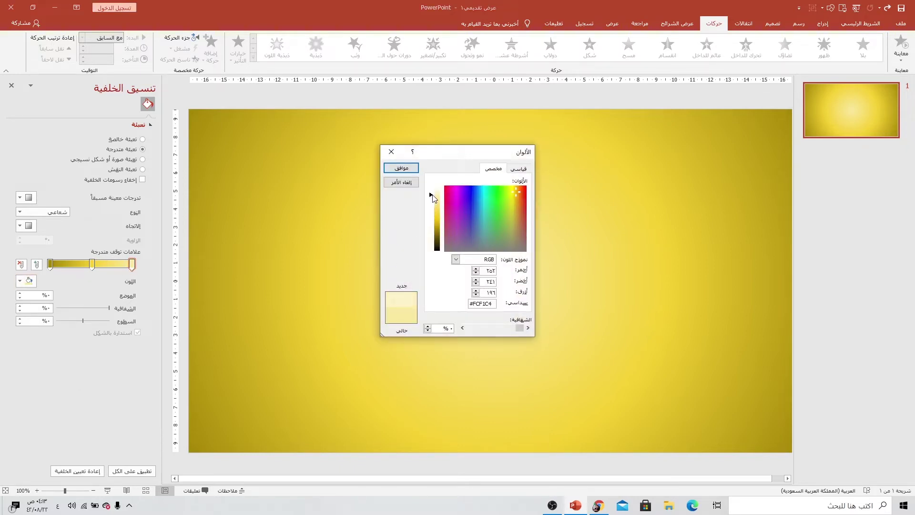
{"action": "left_click", "coordinate": [401, 168]}
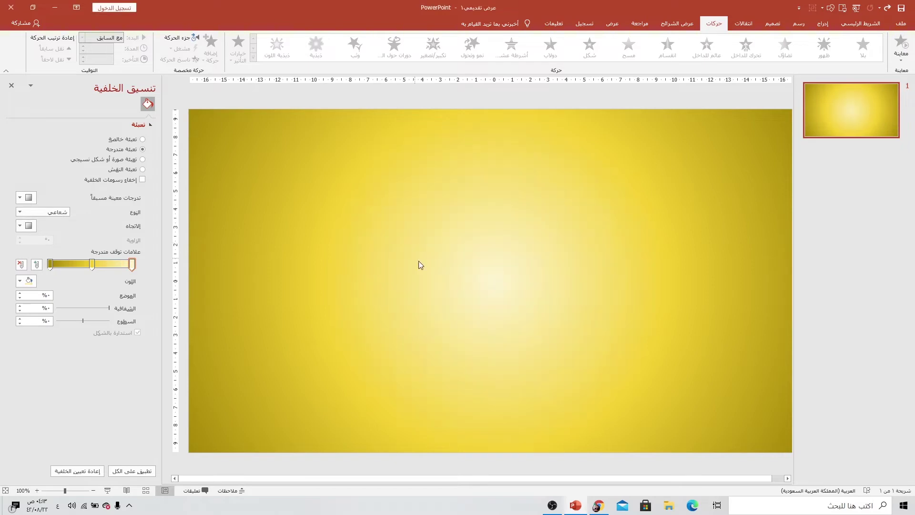
{"action": "left_click", "coordinate": [92, 264]}
{"action": "left_click", "coordinate": [23, 280]}
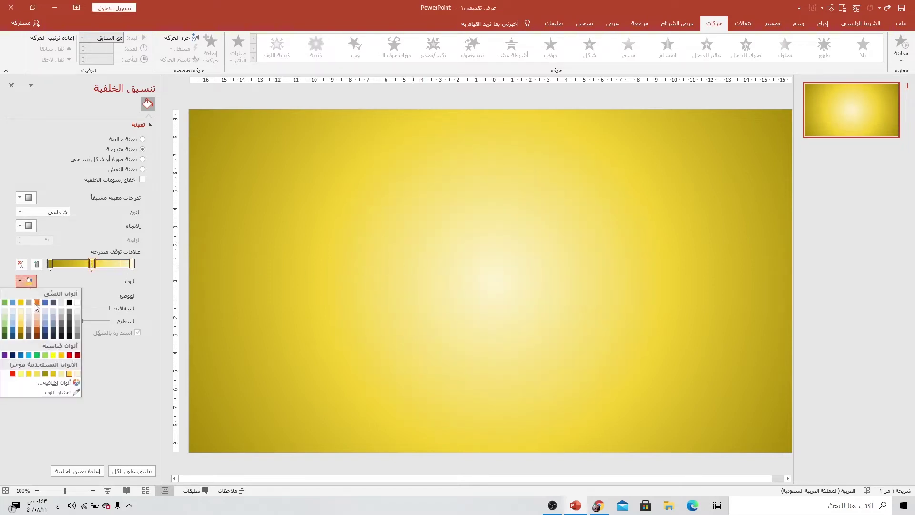
{"action": "left_click", "coordinate": [62, 383]}
{"action": "left_click_drag", "start_coordinate": [429, 214], "coordinate": [434, 198]}
{"action": "left_click", "coordinate": [402, 168]}
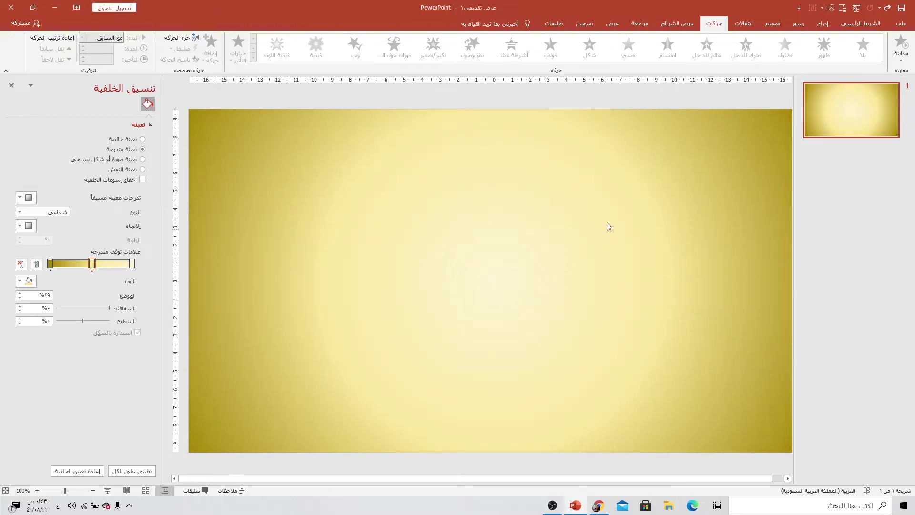
Recolour the outer gradient stop a brighter yellow for the edges.
{"action": "left_click", "coordinate": [50, 264]}
{"action": "left_click", "coordinate": [25, 281]}
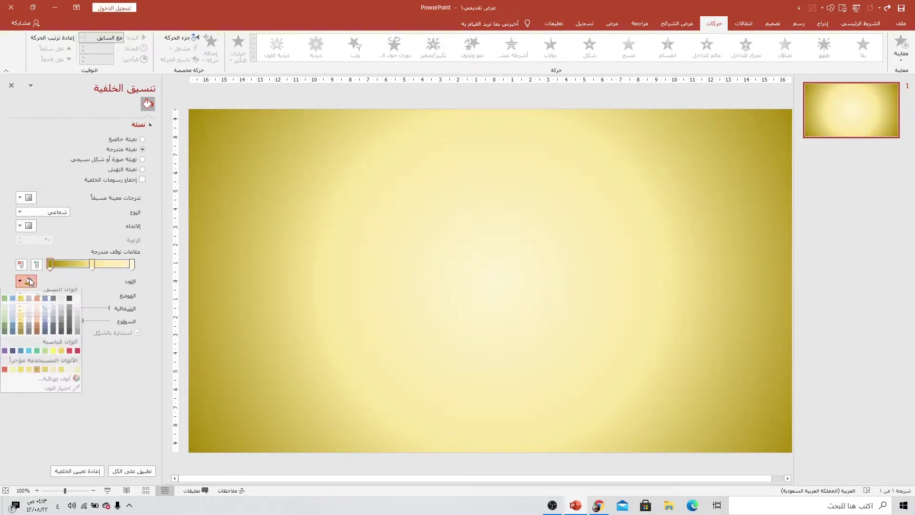
{"action": "left_click", "coordinate": [62, 382]}
{"action": "key", "text": "Return"}
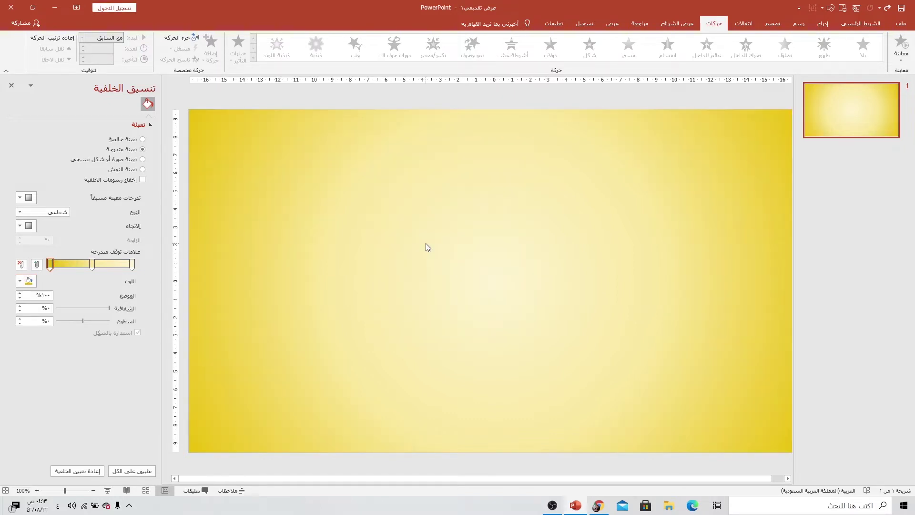
Draw a large circle in the centre of the slide.
{"action": "left_click", "coordinate": [823, 24]}
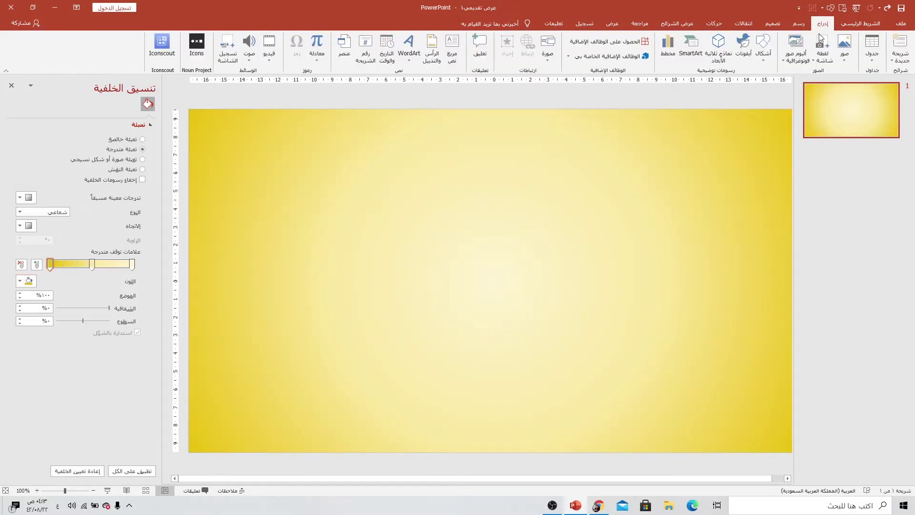
{"action": "left_click", "coordinate": [763, 59]}
{"action": "left_click", "coordinate": [731, 81]}
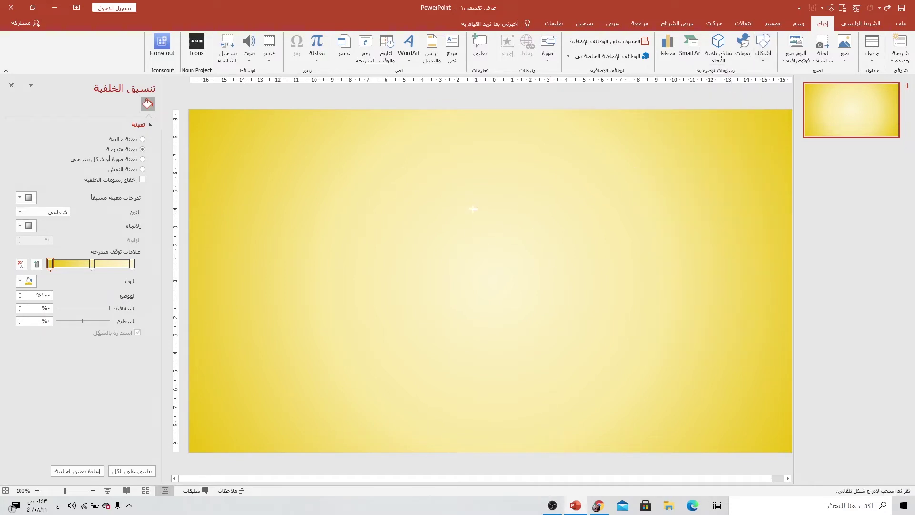
{"action": "left_click_drag", "start_coordinate": [439, 215], "coordinate": [537, 309]}
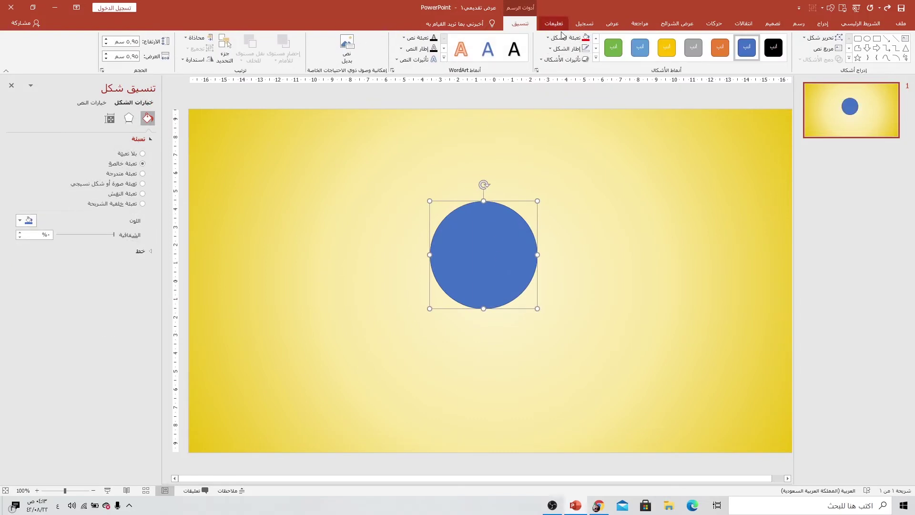
Remove the circle's outline and give it a gradient fill.
{"action": "left_click", "coordinate": [562, 49]}
{"action": "left_click", "coordinate": [566, 150]}
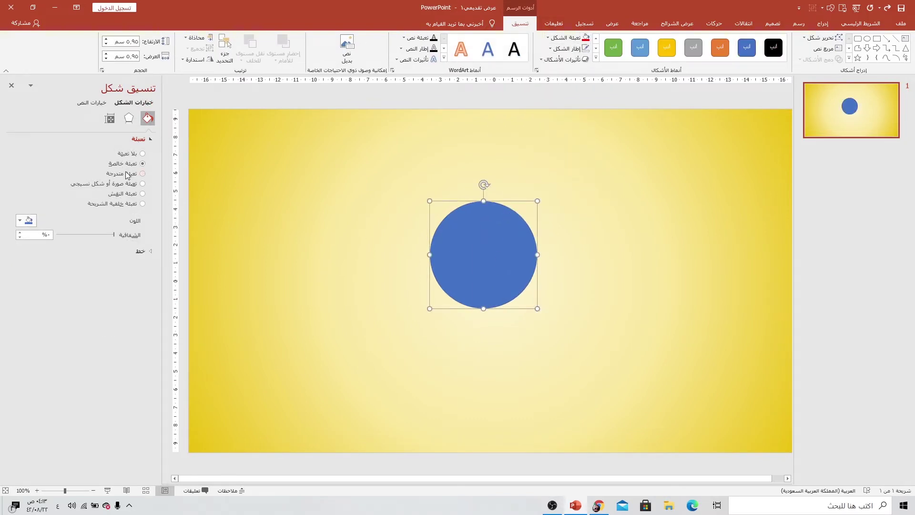
{"action": "left_click", "coordinate": [116, 175]}
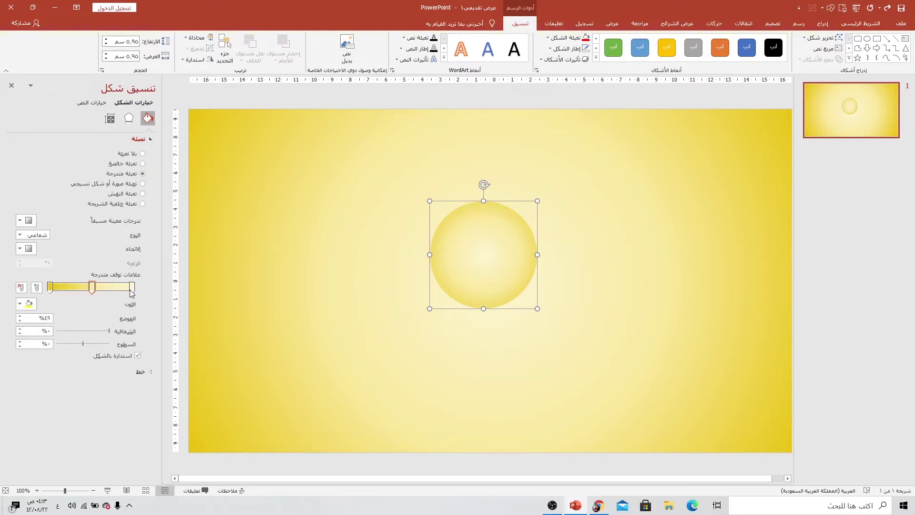
{"action": "left_click", "coordinate": [129, 117]}
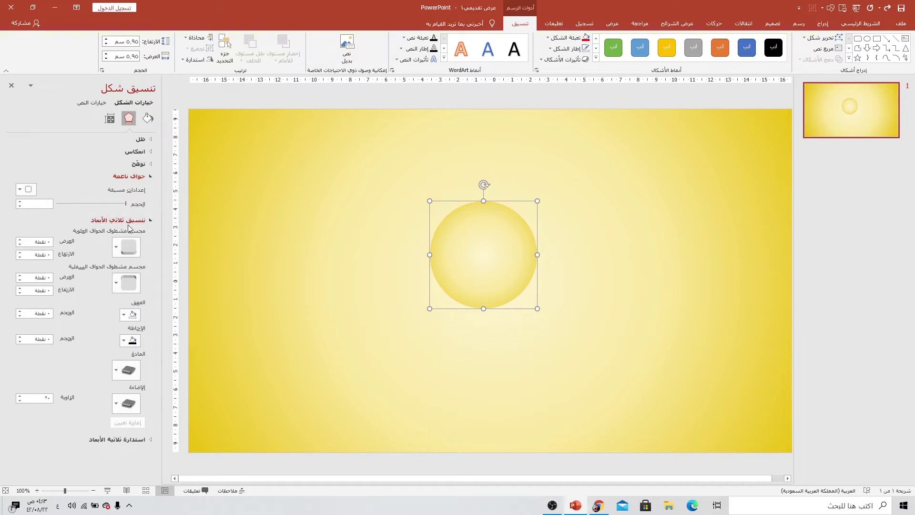
Apply a Top bevel to the circle in 3-D Format.
{"action": "left_click", "coordinate": [151, 222]}
{"action": "left_click", "coordinate": [150, 221]}
{"action": "left_click", "coordinate": [20, 241]}
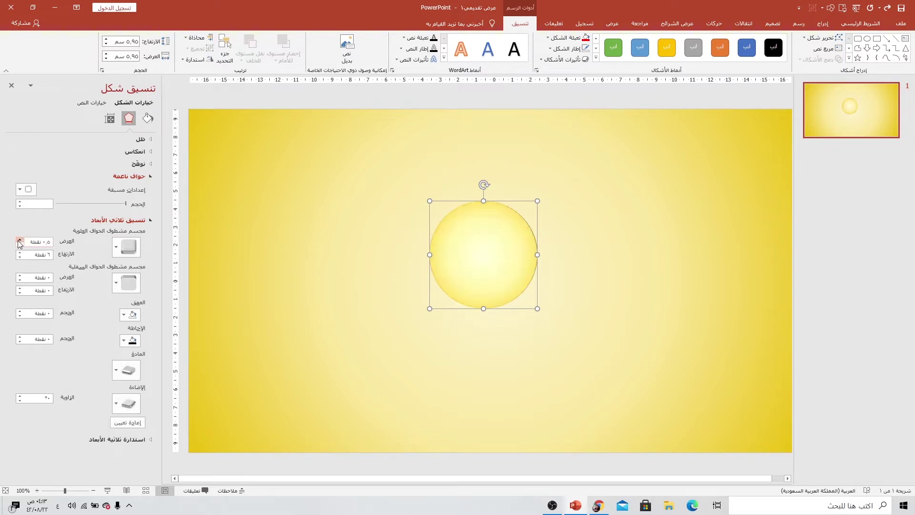
{"action": "left_click", "coordinate": [19, 241]}
{"action": "left_click", "coordinate": [19, 240]}
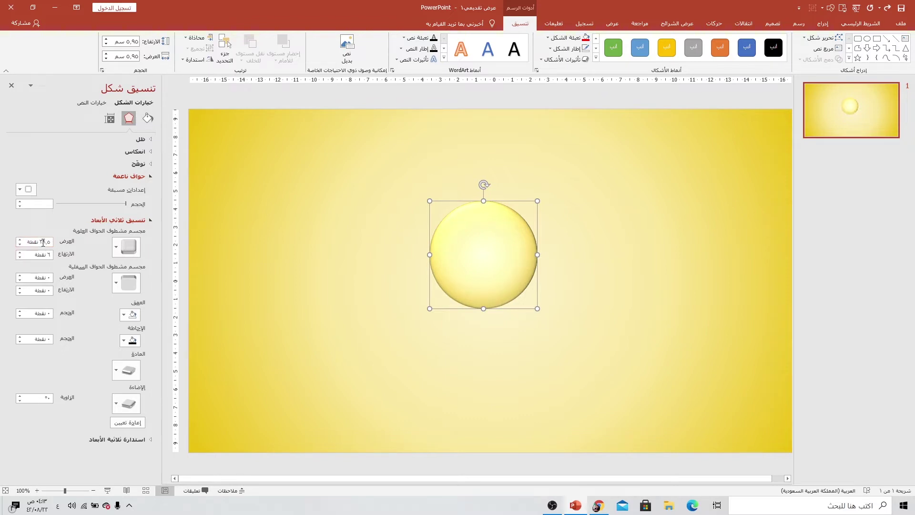
{"action": "type", "text": "0"}
{"action": "key", "text": "Return"}
{"action": "left_click", "coordinate": [47, 255]}
{"action": "type", "text": "0"}
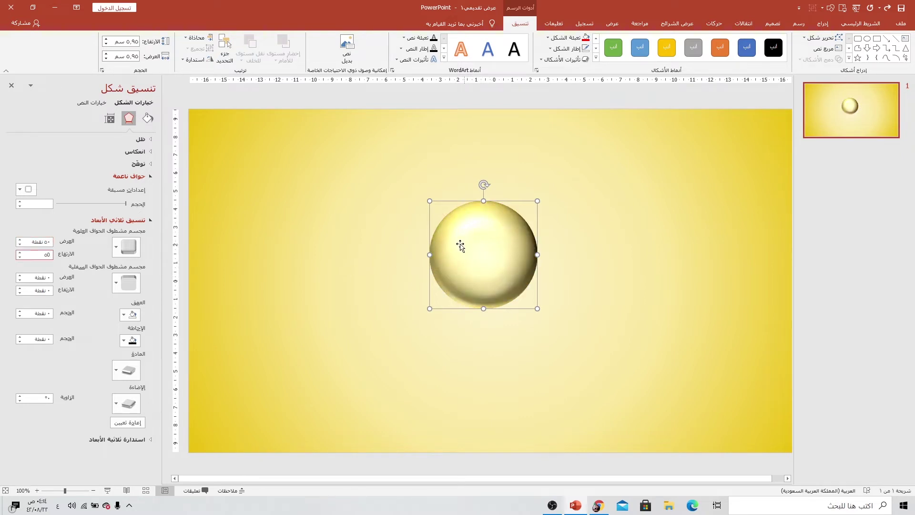
Set the top bevel width and height to 72 pt and nudge the sphere right.
{"action": "left_click", "coordinate": [20, 241]}
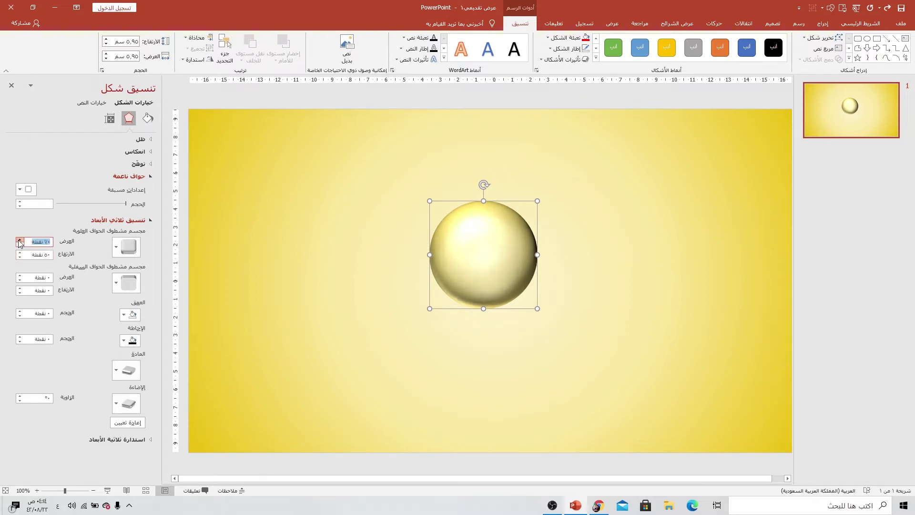
{"action": "left_click", "coordinate": [19, 253]}
{"action": "left_click", "coordinate": [20, 253]}
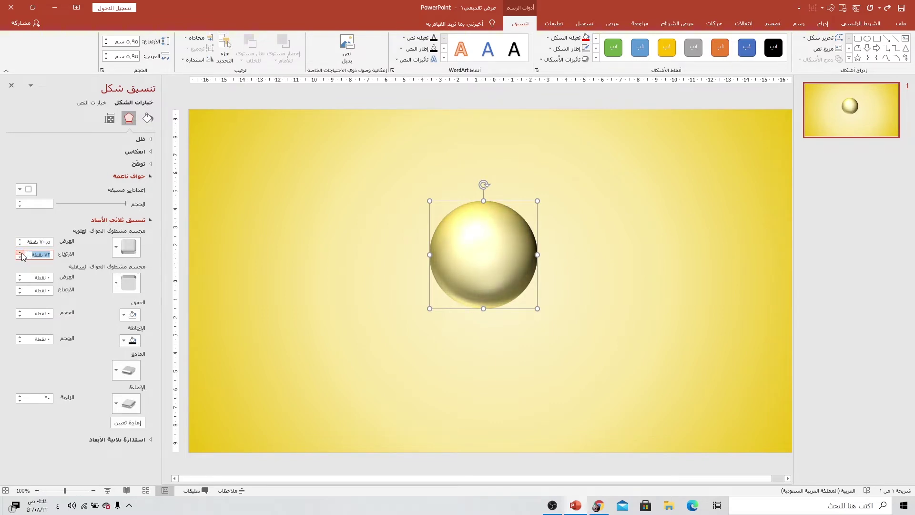
{"action": "left_click", "coordinate": [45, 244]}
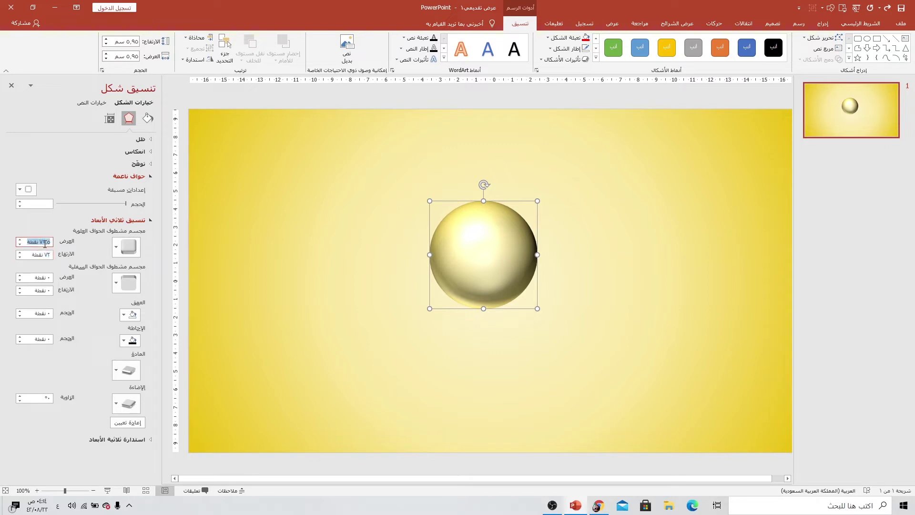
{"action": "type", "text": "72"}
{"action": "left_click_drag", "start_coordinate": [482, 262], "coordinate": [510, 257]}
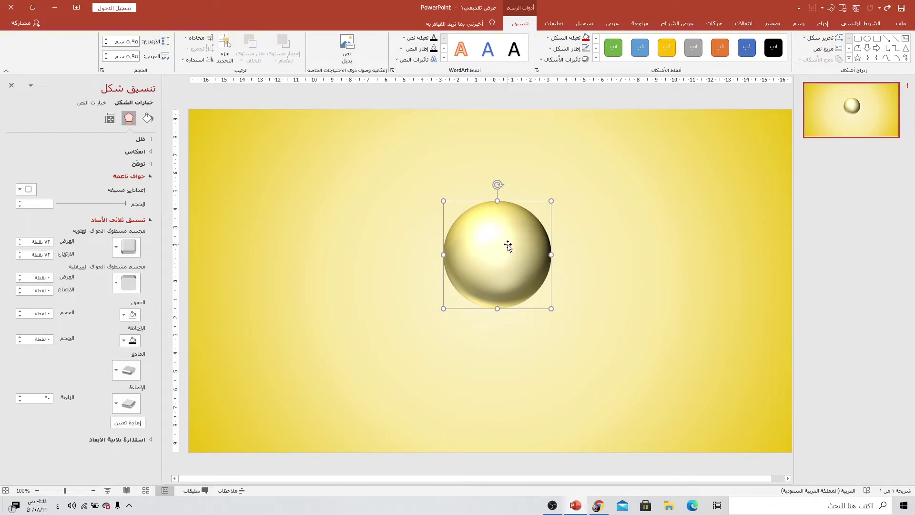
Undo the last move and adjust the sphere's contour colour and size.
{"action": "key", "text": "ctrl+z"}
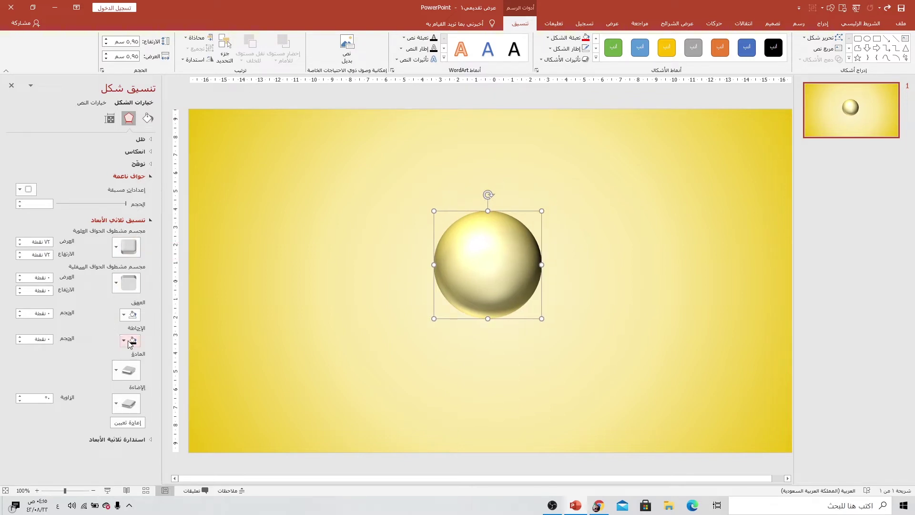
{"action": "left_click", "coordinate": [130, 342]}
{"action": "left_click", "coordinate": [98, 338]}
{"action": "left_click", "coordinate": [19, 337]}
{"action": "left_click", "coordinate": [19, 337]}
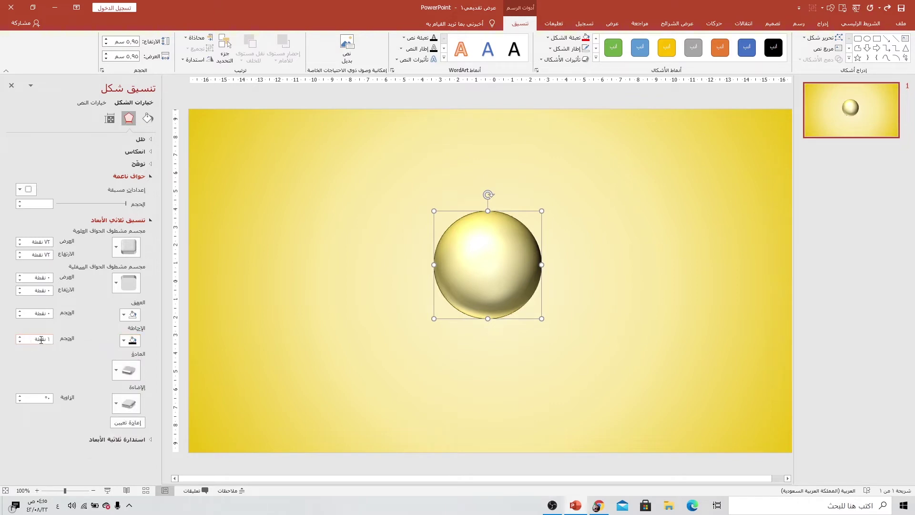
{"action": "double_click", "coordinate": [46, 340]}
{"action": "type", "text": "0"}
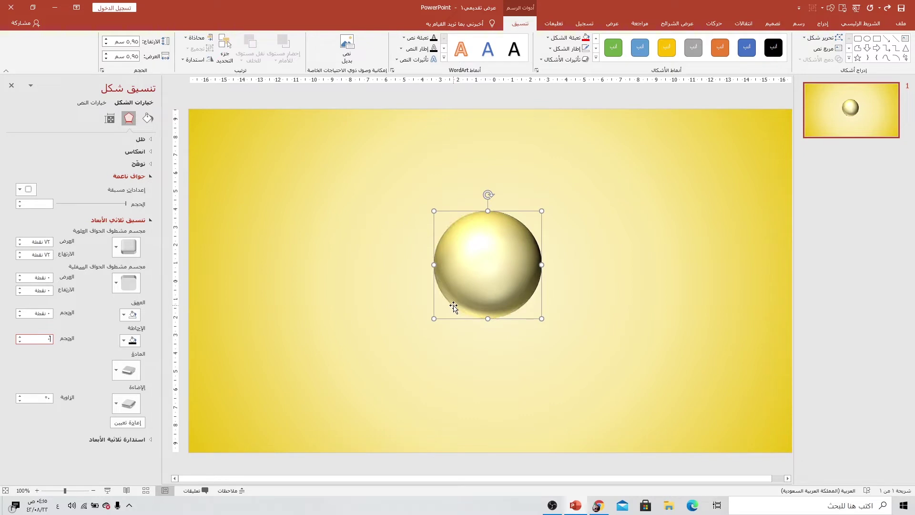
Try a warm lighting preset and other materials, then return to neutral lighting.
{"action": "left_click", "coordinate": [127, 370]}
{"action": "left_click", "coordinate": [122, 409]}
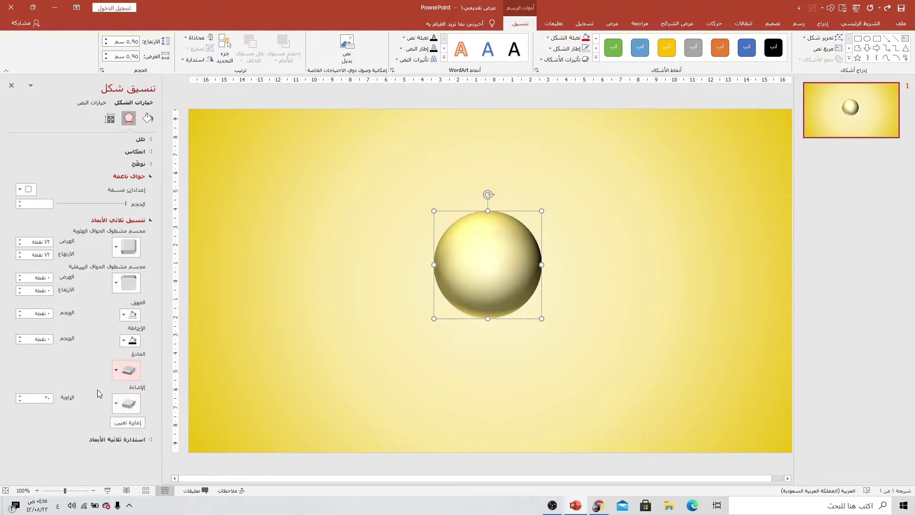
{"action": "left_click", "coordinate": [115, 401]}
{"action": "left_click", "coordinate": [101, 393]}
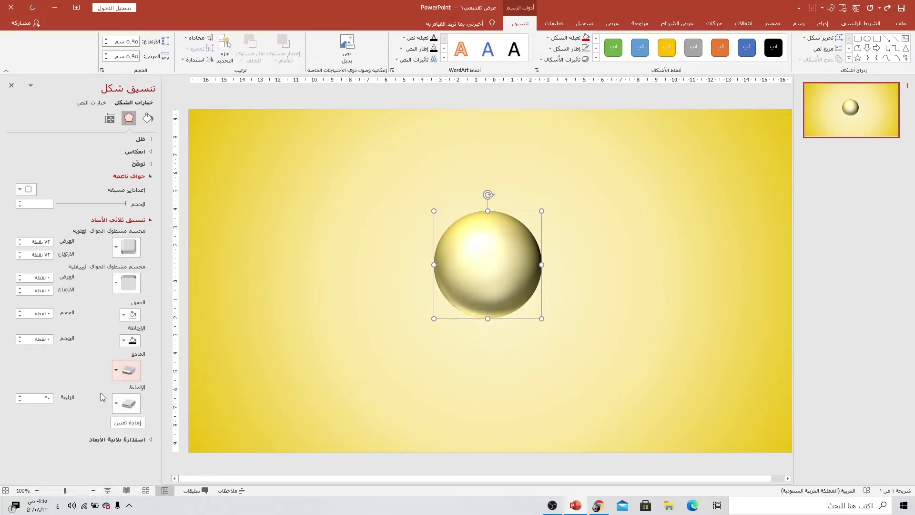
{"action": "left_click", "coordinate": [119, 409]}
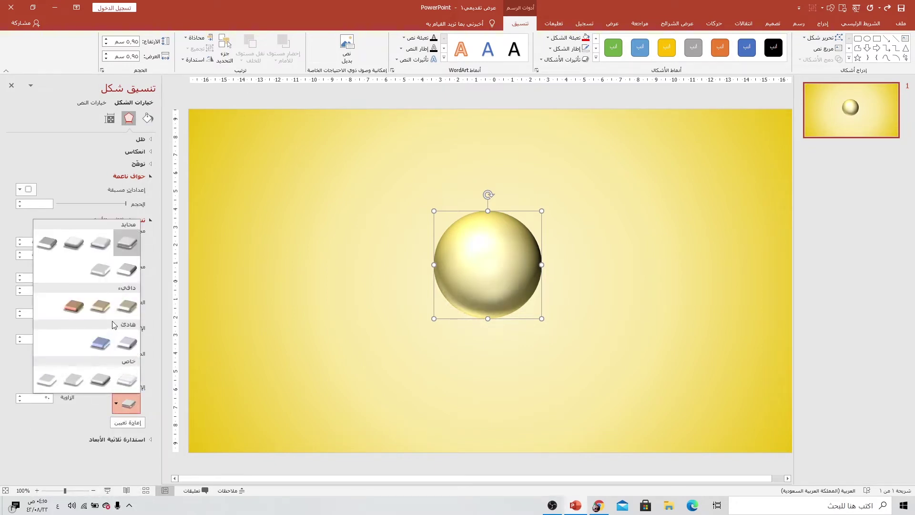
{"action": "left_click", "coordinate": [74, 306]}
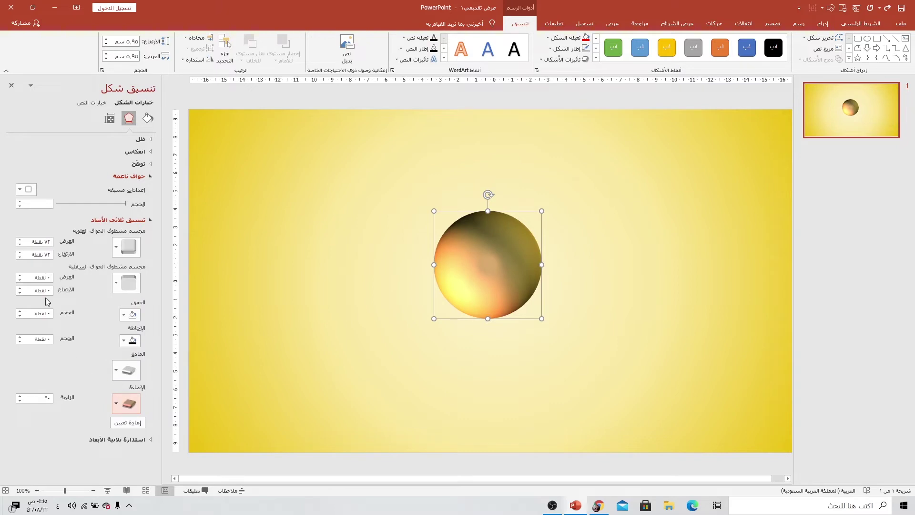
{"action": "left_click", "coordinate": [128, 377]}
{"action": "left_click", "coordinate": [89, 387]}
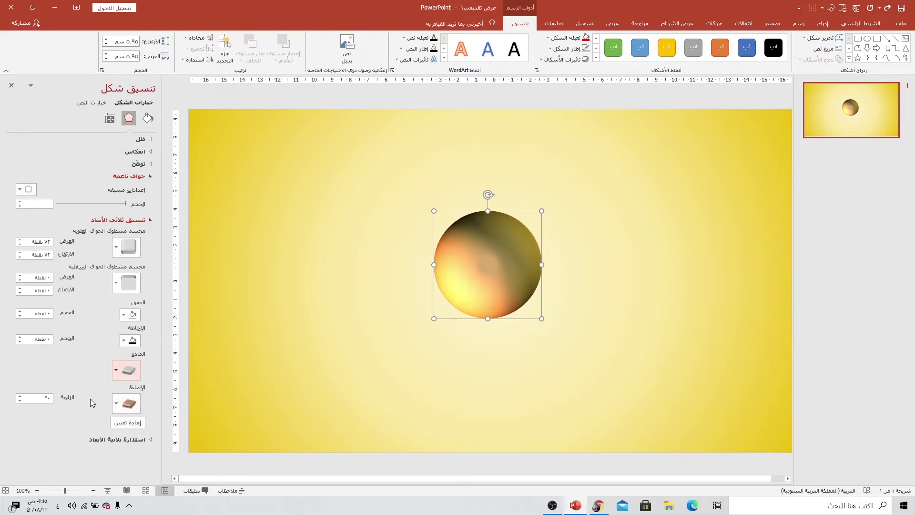
{"action": "left_click", "coordinate": [126, 403]}
{"action": "left_click", "coordinate": [48, 244]}
Move the sphere slightly up and left, then deselect it.
{"action": "left_click_drag", "start_coordinate": [497, 271], "coordinate": [502, 268]}
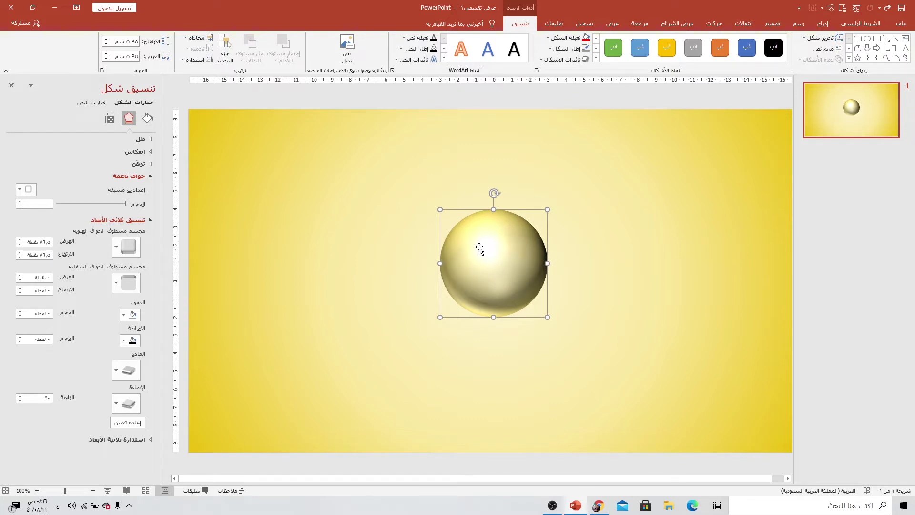
{"action": "left_click_drag", "start_coordinate": [496, 250], "coordinate": [486, 242]}
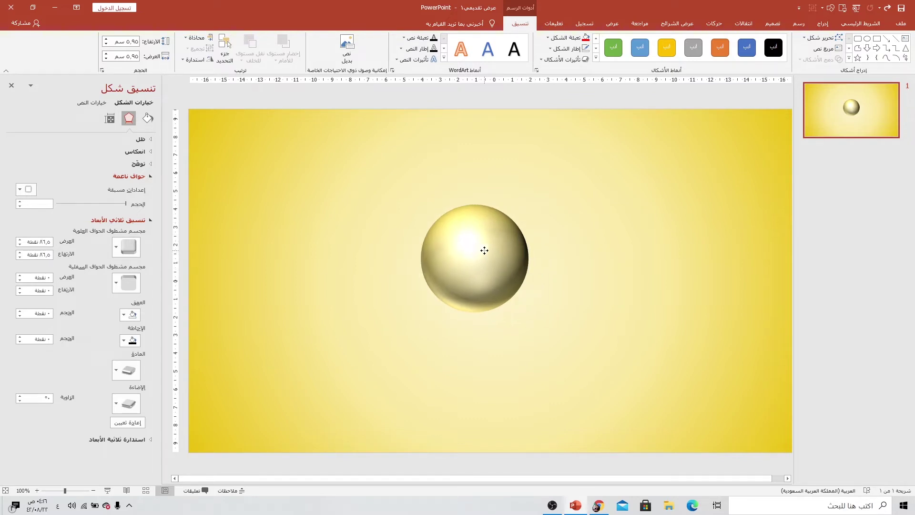
{"action": "left_click", "coordinate": [603, 259]}
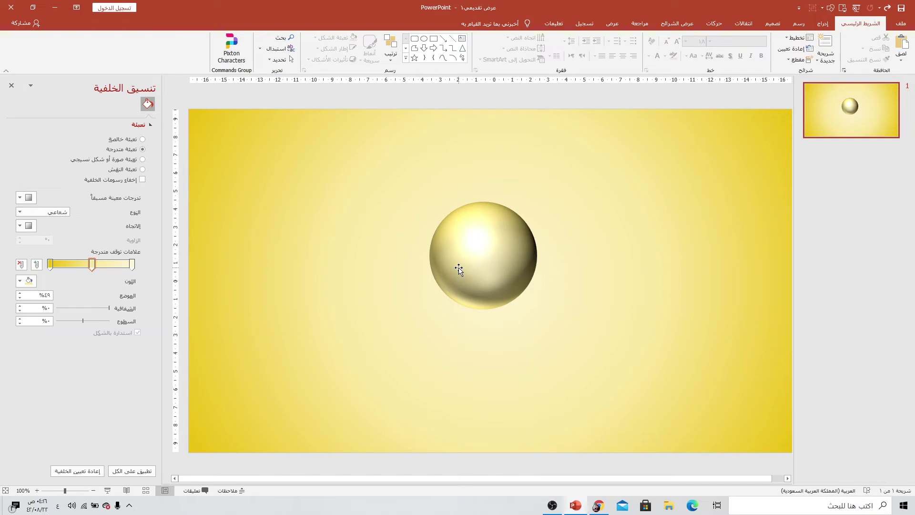
Draw an oval inside the sphere and duplicate it just above.
{"action": "left_click", "coordinate": [823, 23]}
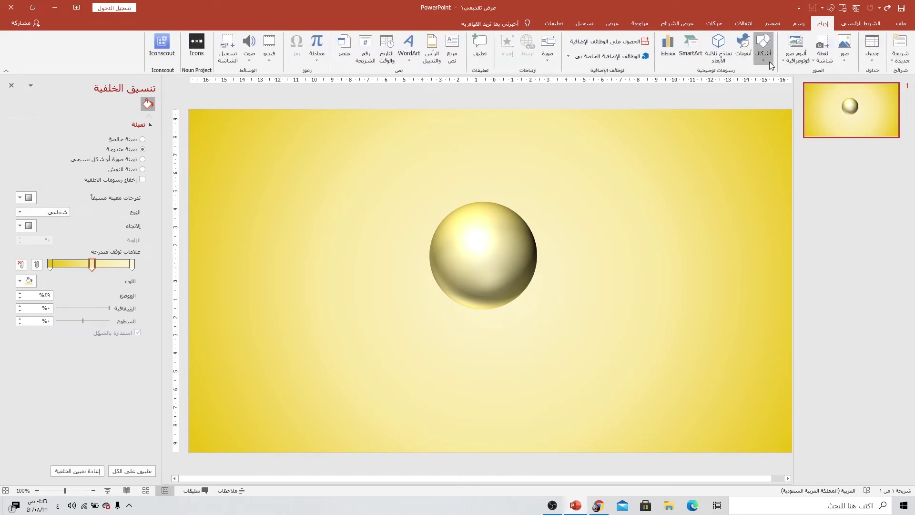
{"action": "left_click", "coordinate": [763, 46]}
{"action": "left_click", "coordinate": [741, 81]}
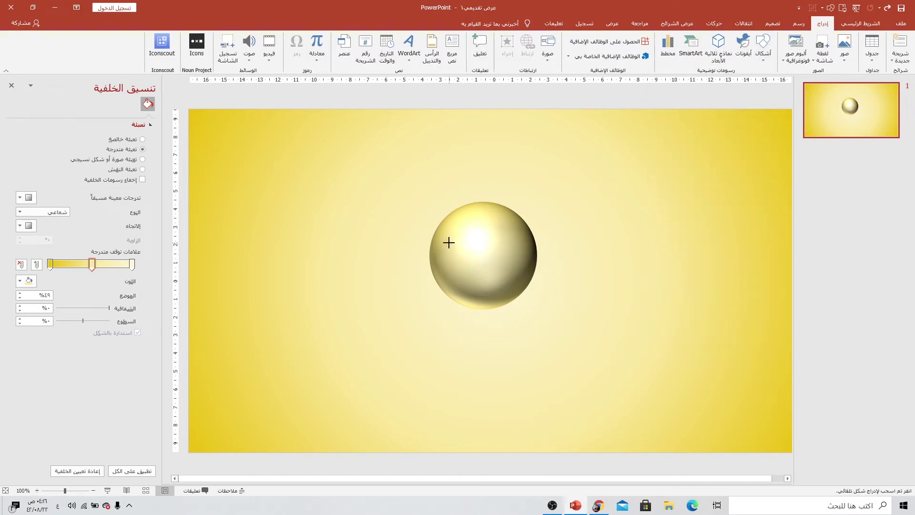
{"action": "left_click_drag", "start_coordinate": [449, 242], "coordinate": [519, 298]}
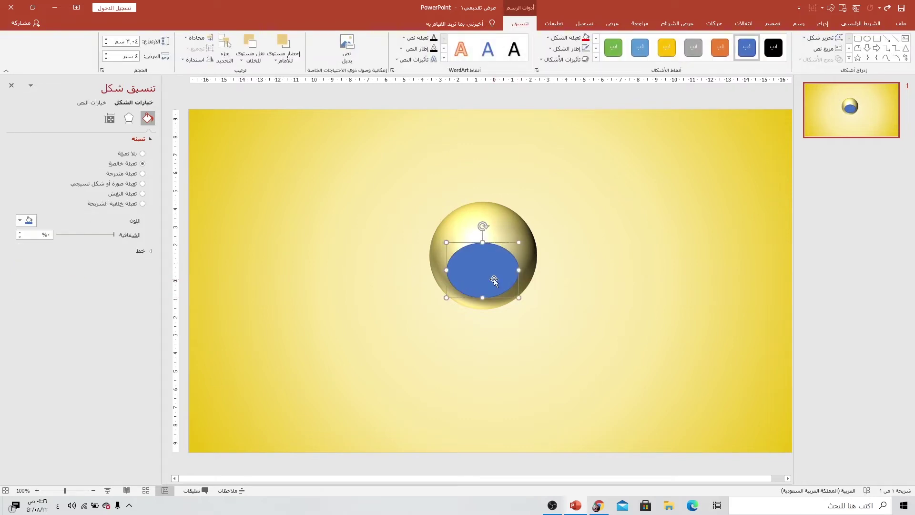
{"action": "left_click", "coordinate": [568, 38]}
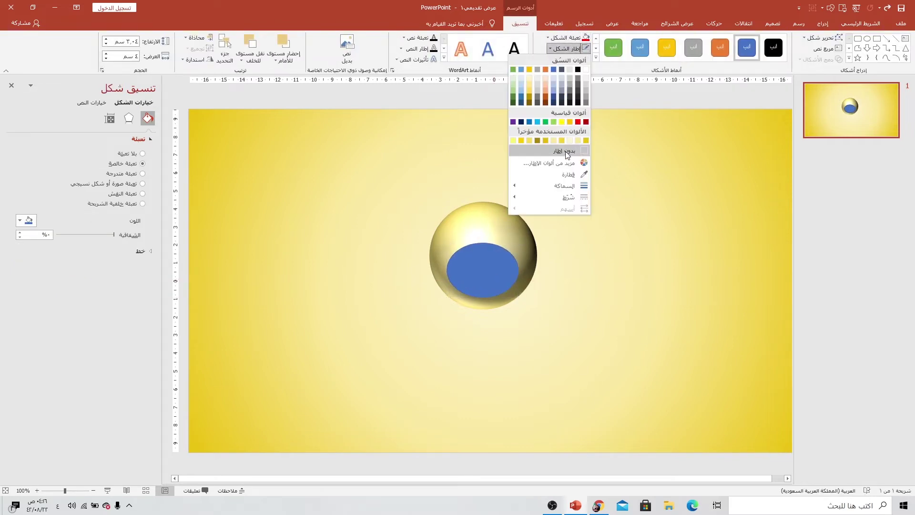
{"action": "left_click", "coordinate": [520, 257]}
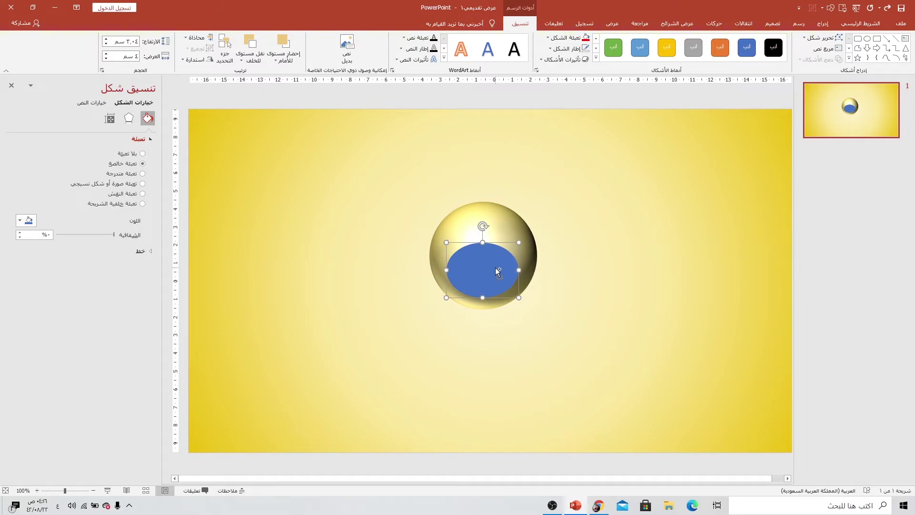
{"action": "left_click_drag", "start_coordinate": [496, 267], "coordinate": [492, 237]}
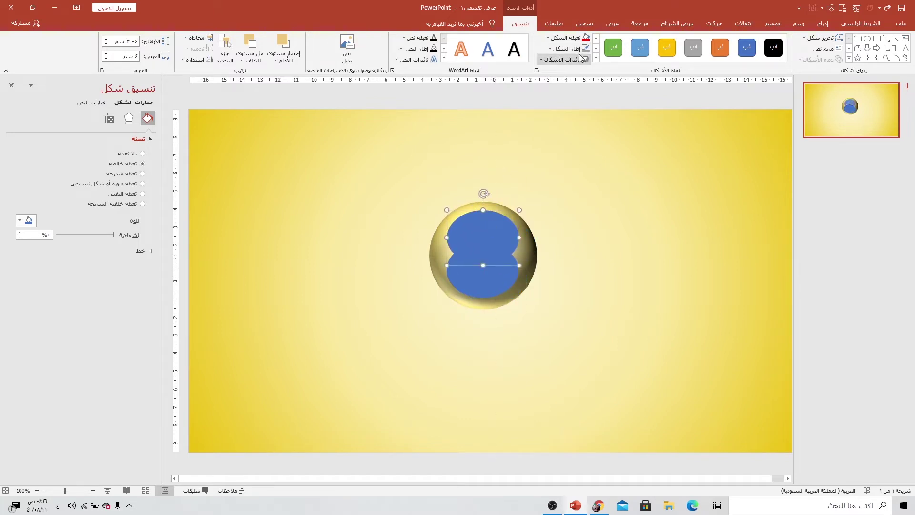
Fill the upper oval peach at 26% transparency and resize it across the sphere.
{"action": "left_click", "coordinate": [567, 37]}
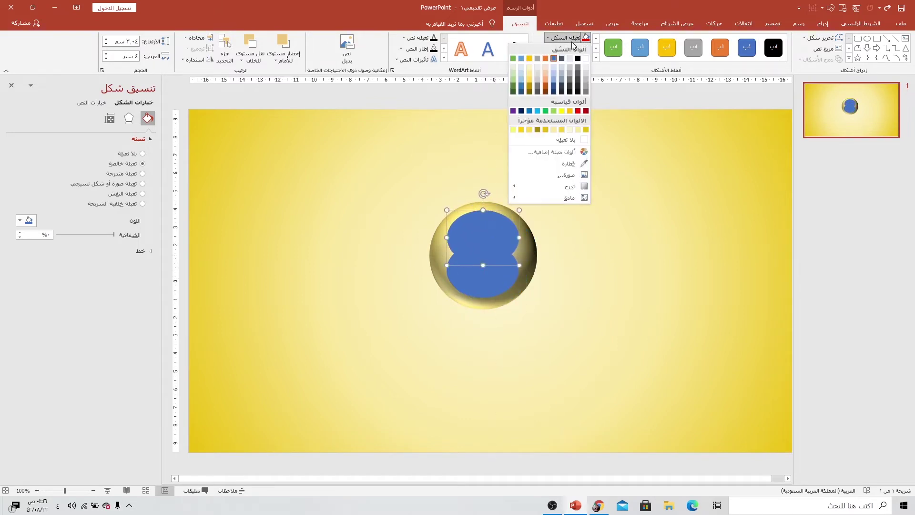
{"action": "left_click", "coordinate": [545, 77]}
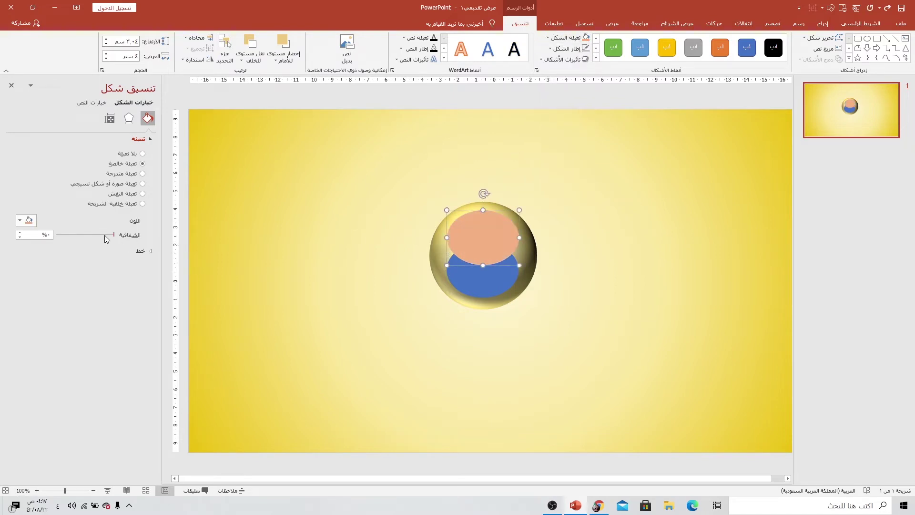
{"action": "left_click_drag", "start_coordinate": [115, 235], "coordinate": [100, 235]}
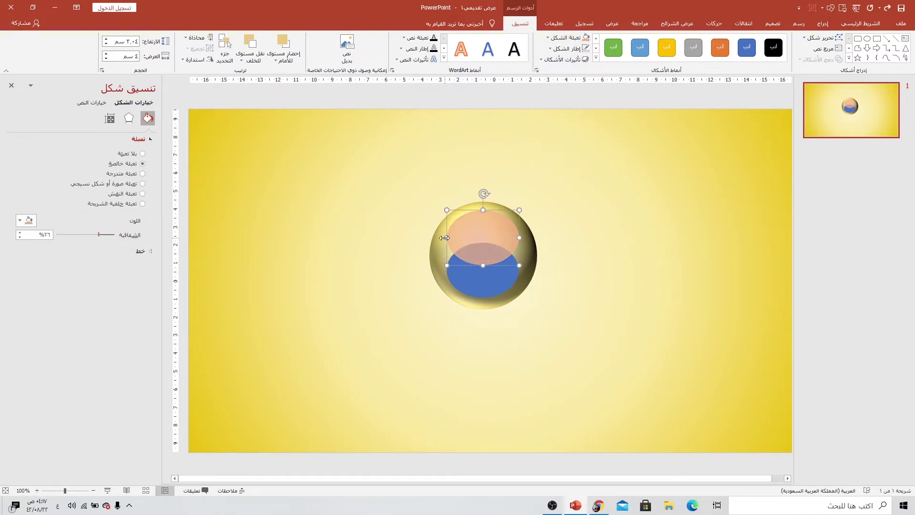
{"action": "left_click_drag", "start_coordinate": [445, 238], "coordinate": [412, 237]}
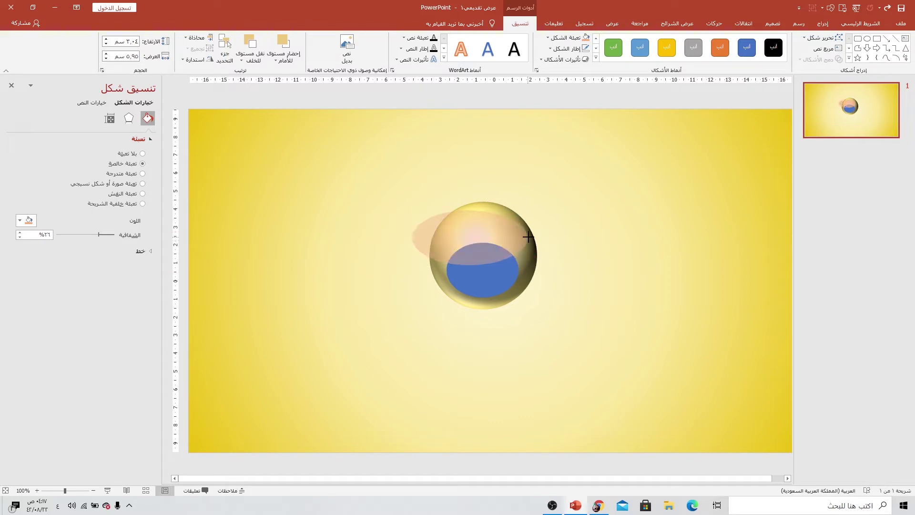
{"action": "left_click_drag", "start_coordinate": [520, 237], "coordinate": [537, 237]}
{"action": "left_click_drag", "start_coordinate": [413, 236], "coordinate": [430, 236]}
{"action": "mouse_move", "coordinate": [475, 243]}
{"action": "left_mouse_down"}
{"action": "mouse_move", "coordinate": [476, 258]}
{"action": "mouse_move", "coordinate": [476, 243]}
{"action": "left_mouse_up"}
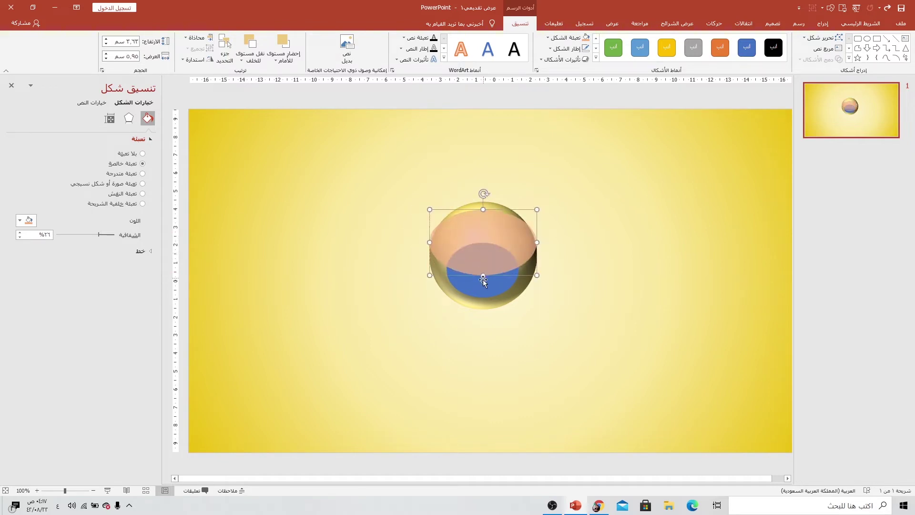
Subtract the peach oval from the lower one, fill the crescent black, and move it down.
{"action": "left_click", "coordinate": [487, 289]}
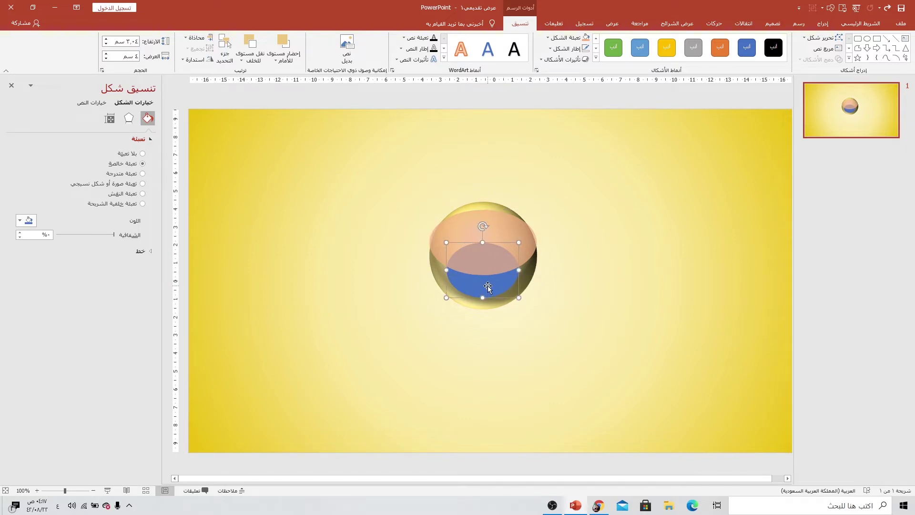
{"action": "left_click", "coordinate": [461, 226], "text": "shift"}
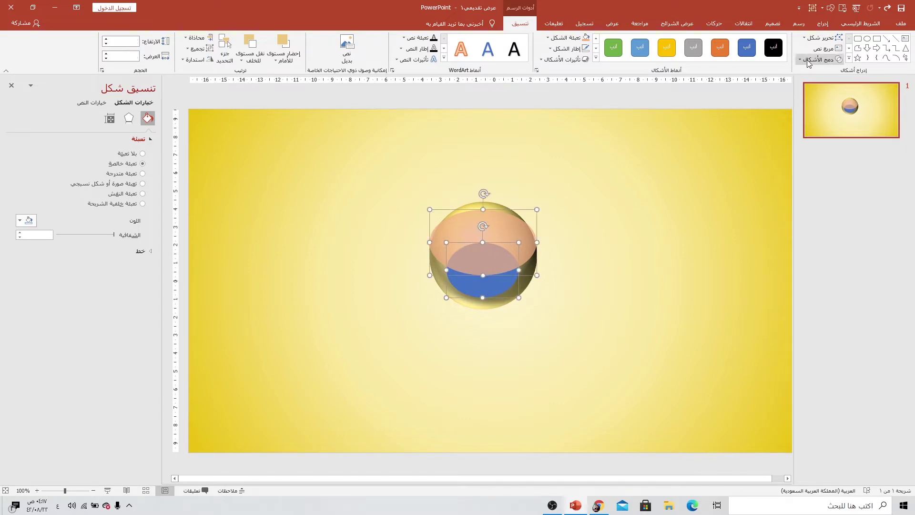
{"action": "left_click", "coordinate": [821, 59]}
{"action": "left_click", "coordinate": [814, 118]}
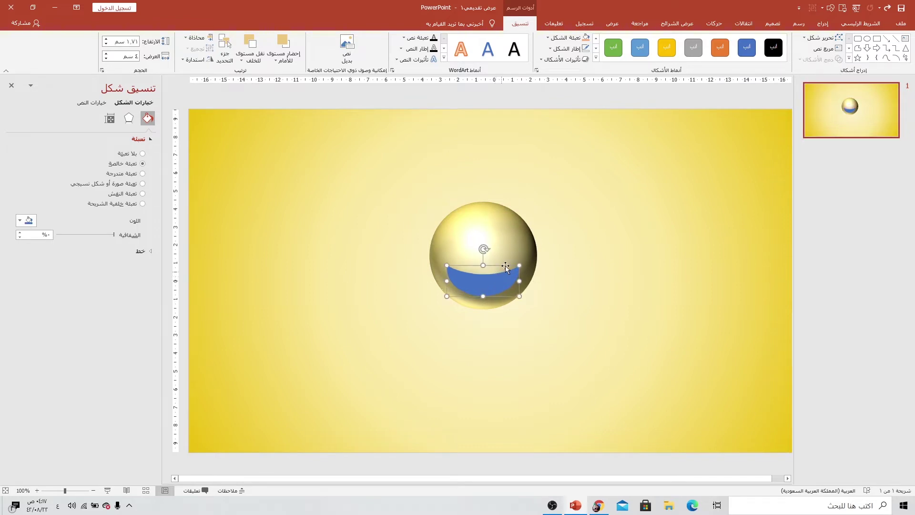
{"action": "left_click", "coordinate": [565, 38]}
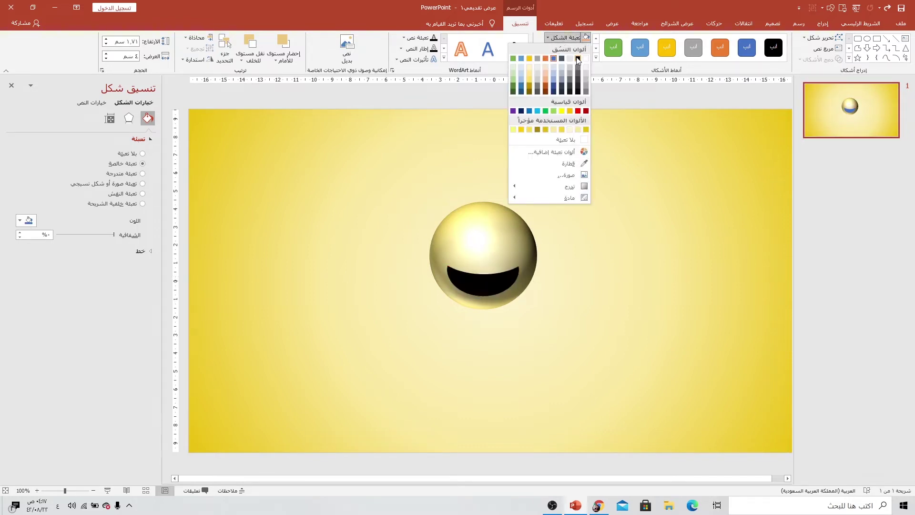
{"action": "left_click", "coordinate": [578, 58]}
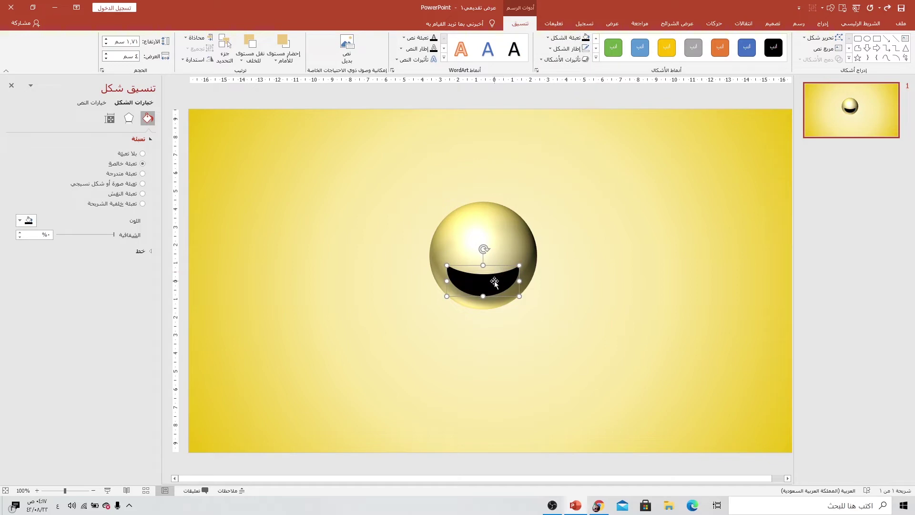
{"action": "mouse_move", "coordinate": [494, 281]}
{"action": "left_mouse_down"}
{"action": "mouse_move", "coordinate": [504, 288]}
{"action": "mouse_move", "coordinate": [362, 249]}
{"action": "left_mouse_up"}
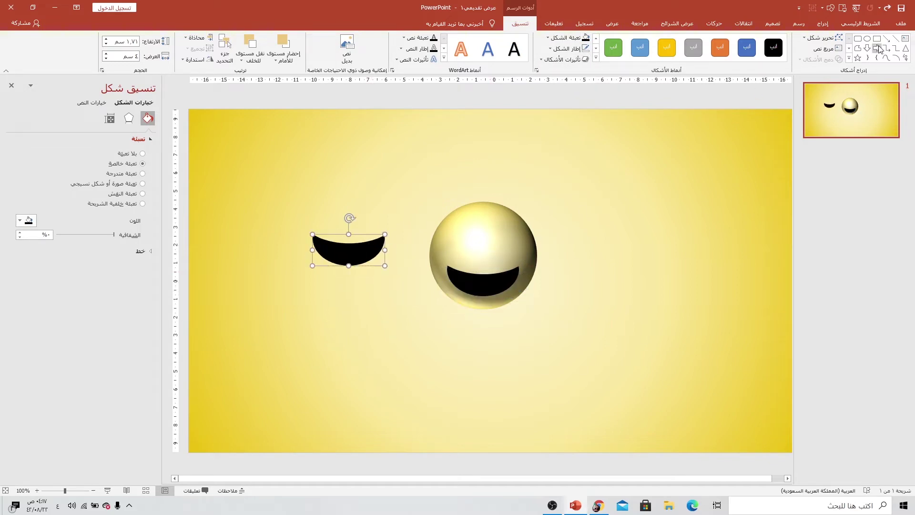
Draw a 15% transparent oval over the black crescent copy and shape it to fit.
{"action": "left_click", "coordinate": [823, 23]}
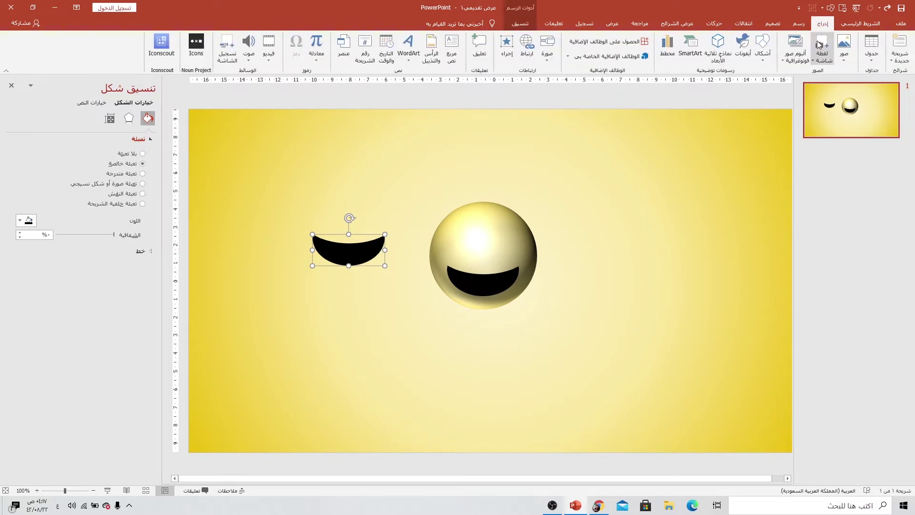
{"action": "left_click", "coordinate": [769, 58]}
{"action": "left_click", "coordinate": [735, 81]}
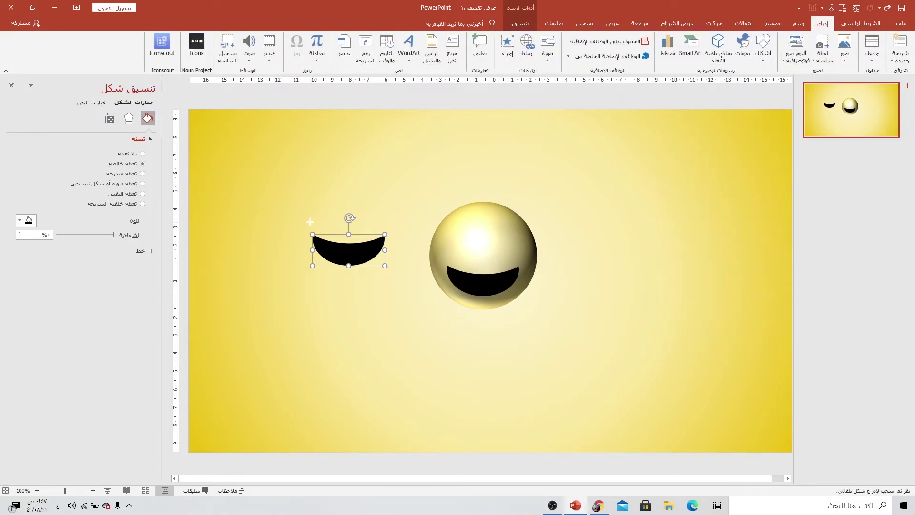
{"action": "mouse_move", "coordinate": [305, 212]}
{"action": "left_mouse_down"}
{"action": "mouse_move", "coordinate": [390, 255]}
{"action": "mouse_move", "coordinate": [360, 231]}
{"action": "left_mouse_up"}
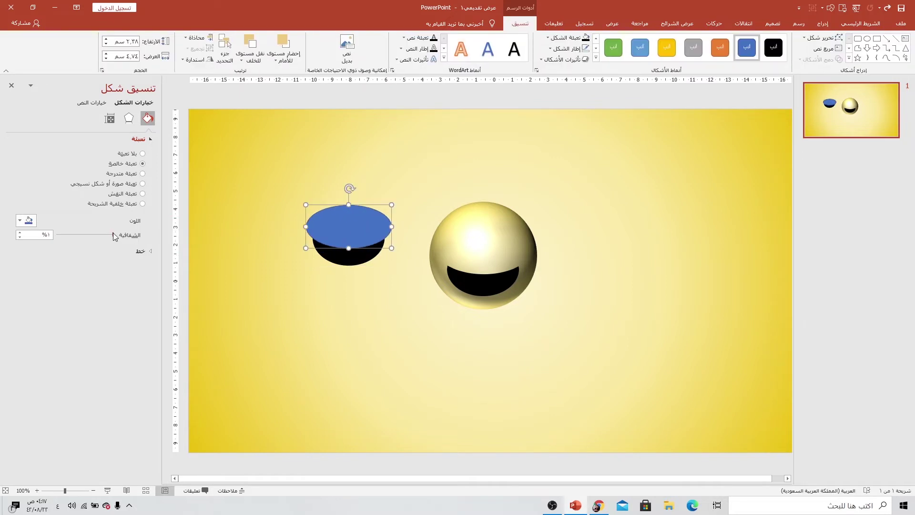
{"action": "left_click_drag", "start_coordinate": [114, 236], "coordinate": [107, 236]}
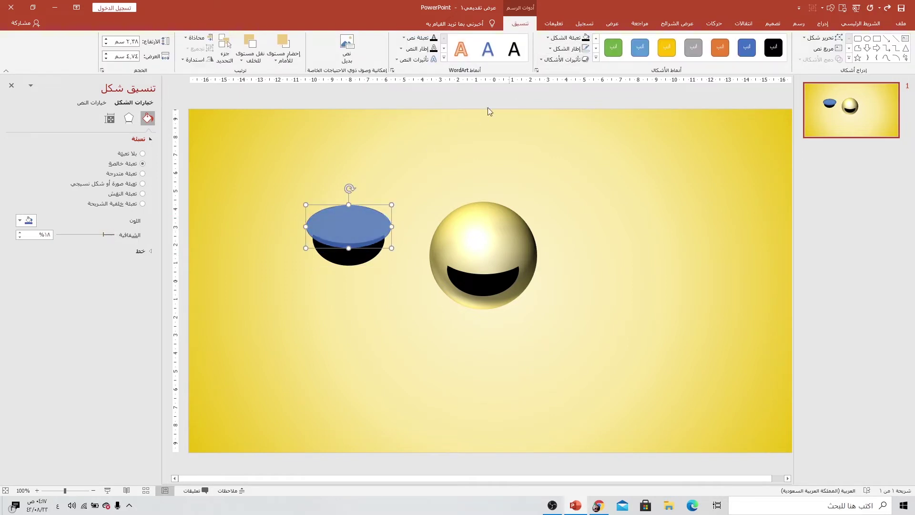
{"action": "left_click_drag", "start_coordinate": [349, 248], "coordinate": [348, 255]}
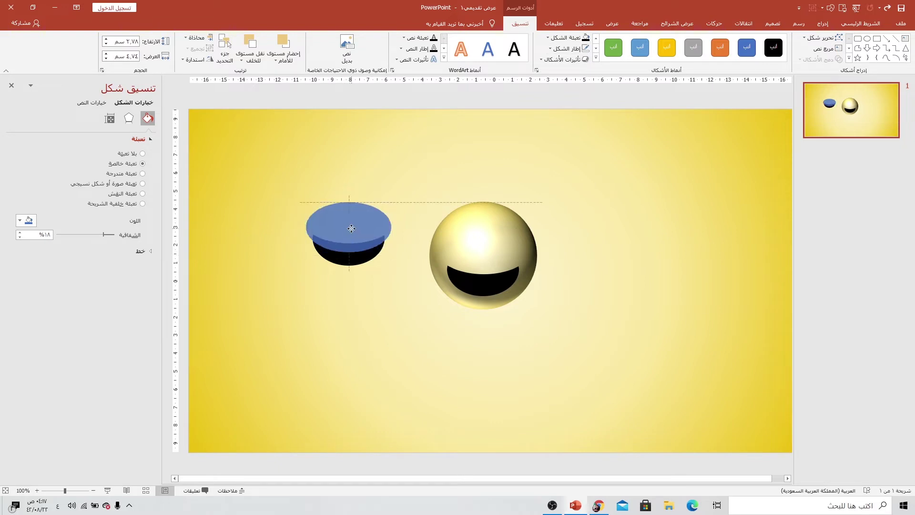
{"action": "left_click_drag", "start_coordinate": [305, 226], "coordinate": [312, 227]}
{"action": "scroll", "coordinate": [384, 251], "scroll_direction": "up", "scroll_amount": 10, "text": "ctrl"}
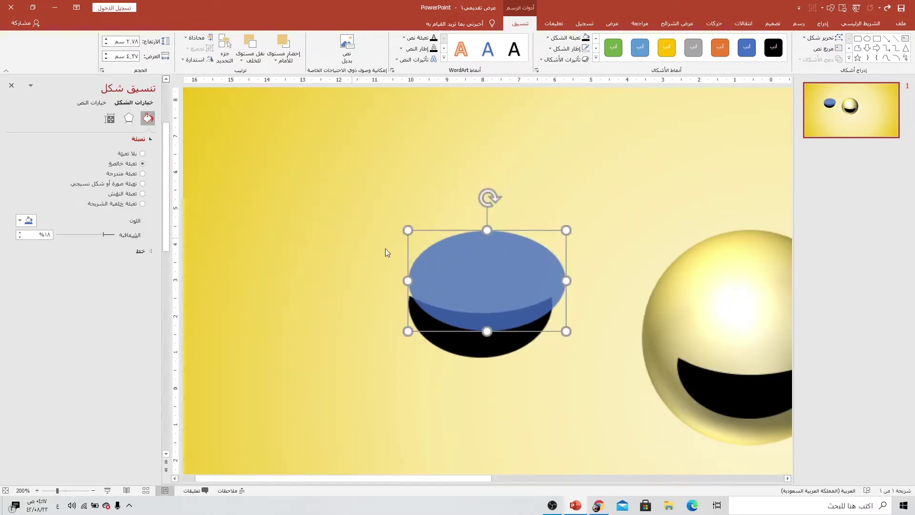
{"action": "left_click_drag", "start_coordinate": [566, 278], "coordinate": [526, 285]}
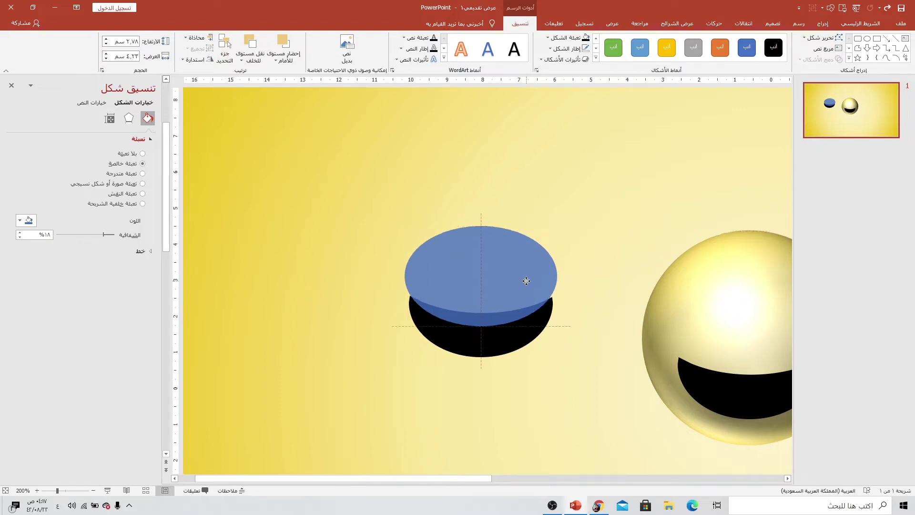
{"action": "left_click_drag", "start_coordinate": [526, 283], "coordinate": [518, 300]}
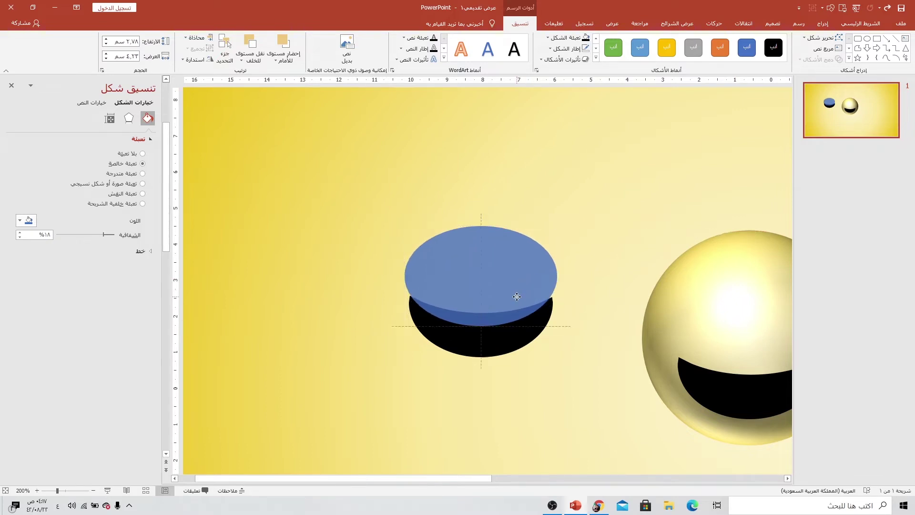
Merge the oval with the crescent, fill it white, and move it onto the mouth.
{"action": "left_click", "coordinate": [493, 353], "text": "shift"}
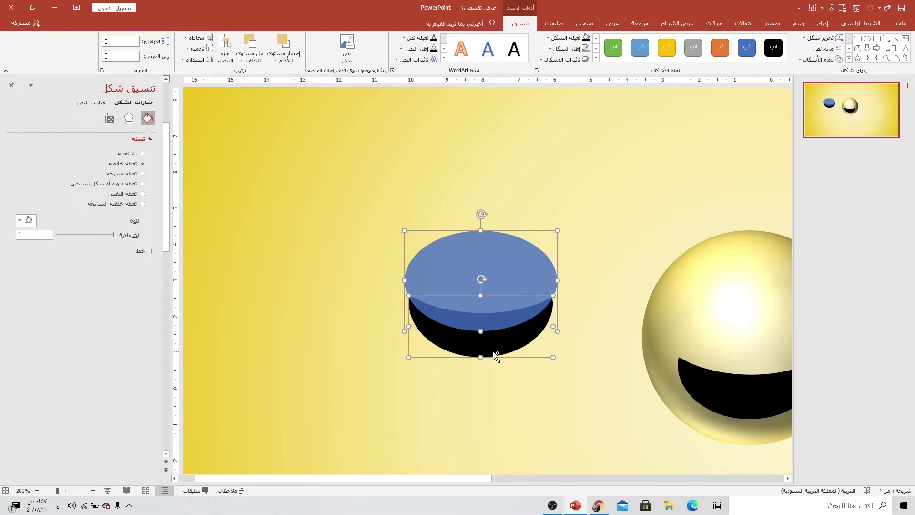
{"action": "left_click", "coordinate": [804, 60]}
{"action": "left_click", "coordinate": [823, 106]}
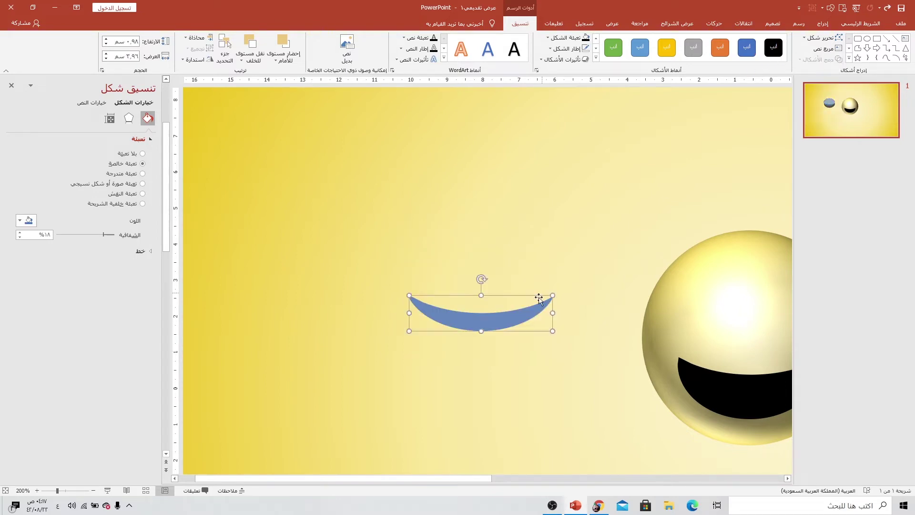
{"action": "left_click", "coordinate": [567, 38]}
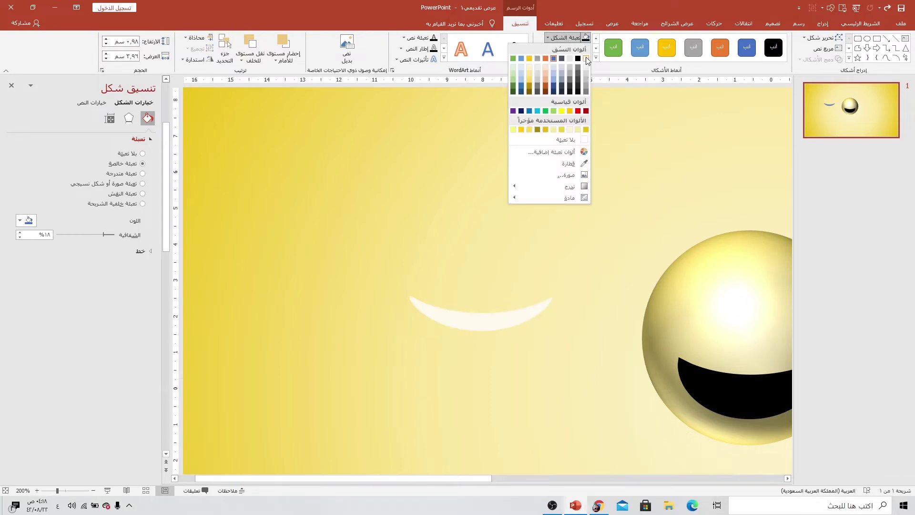
{"action": "left_click", "coordinate": [589, 59]}
{"action": "scroll", "coordinate": [573, 244], "scroll_direction": "down", "scroll_amount": 3, "text": "ctrl"}
{"action": "left_click_drag", "start_coordinate": [423, 261], "coordinate": [585, 303]}
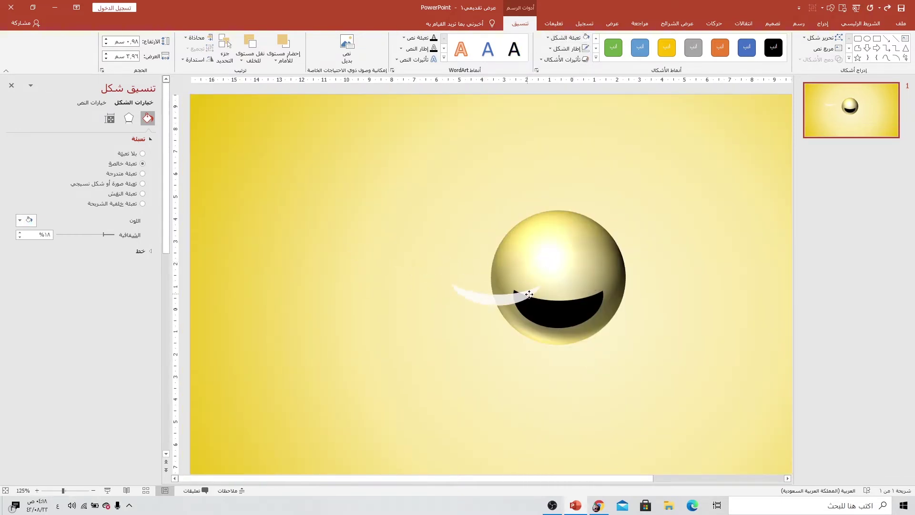
Set the teeth to 0% transparency and fine-tune their position on the mouth.
{"action": "scroll", "coordinate": [590, 302], "scroll_direction": "up", "scroll_amount": 5, "text": "ctrl"}
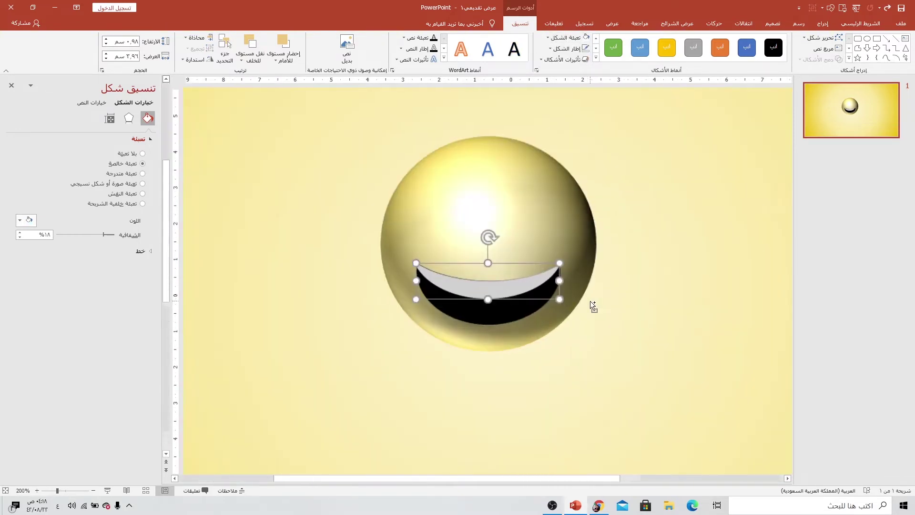
{"action": "scroll", "coordinate": [557, 292], "scroll_direction": "up", "scroll_amount": 5, "text": "ctrl"}
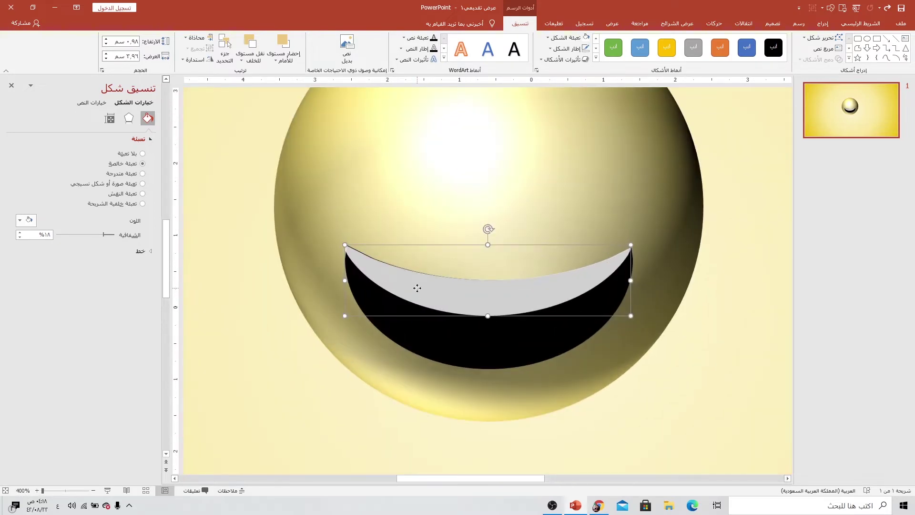
{"action": "left_click_drag", "start_coordinate": [417, 288], "coordinate": [418, 288]}
{"action": "left_click_drag", "start_coordinate": [104, 236], "coordinate": [120, 236]}
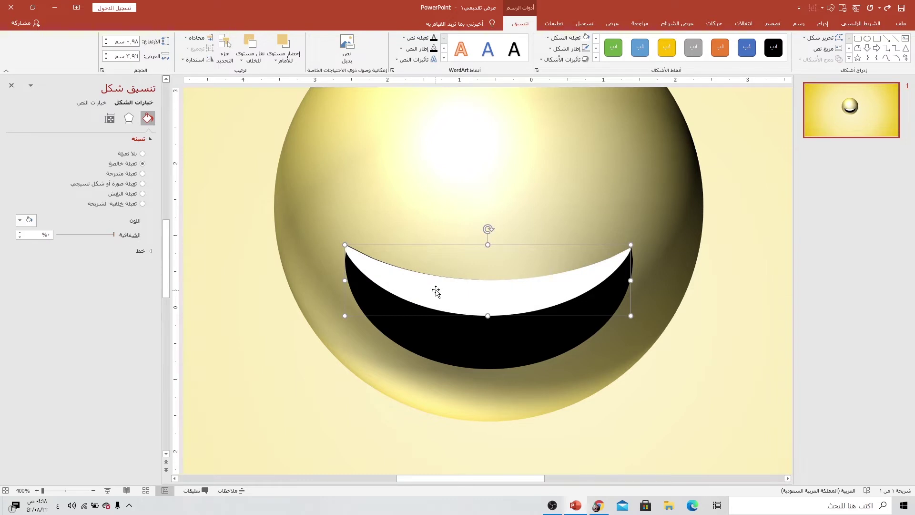
{"action": "left_click_drag", "start_coordinate": [432, 293], "coordinate": [433, 293]}
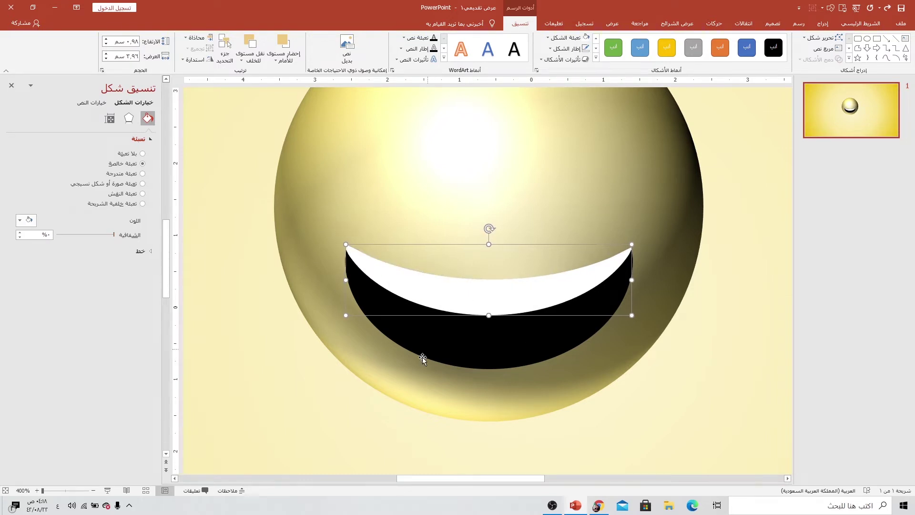
{"action": "left_click", "coordinate": [409, 383]}
{"action": "left_click", "coordinate": [449, 290]}
{"action": "scroll", "coordinate": [449, 288], "scroll_direction": "down", "scroll_amount": 5}
{"action": "scroll", "coordinate": [448, 288], "scroll_direction": "down", "scroll_amount": 5}
{"action": "left_click", "coordinate": [470, 303]}
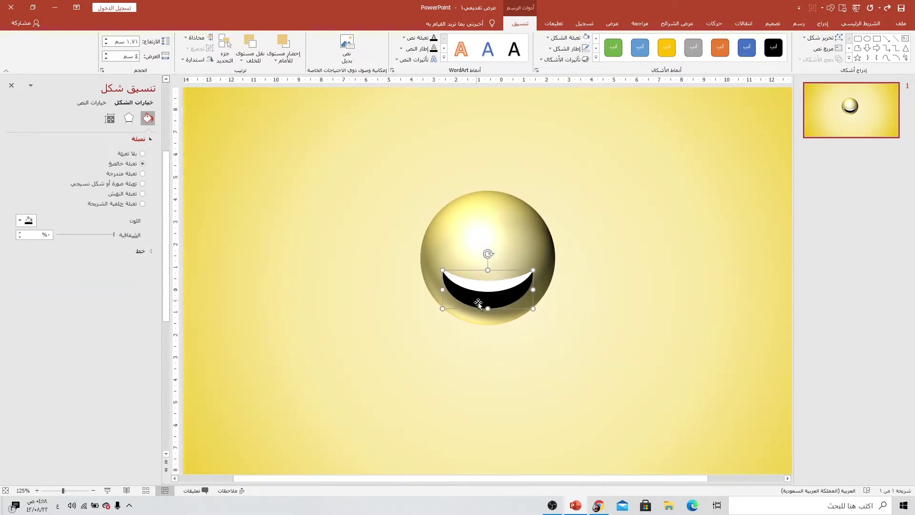
Copy the mouth to the left and draw a semi-transparent ellipse under it.
{"action": "left_click_drag", "start_coordinate": [491, 301], "coordinate": [320, 282]}
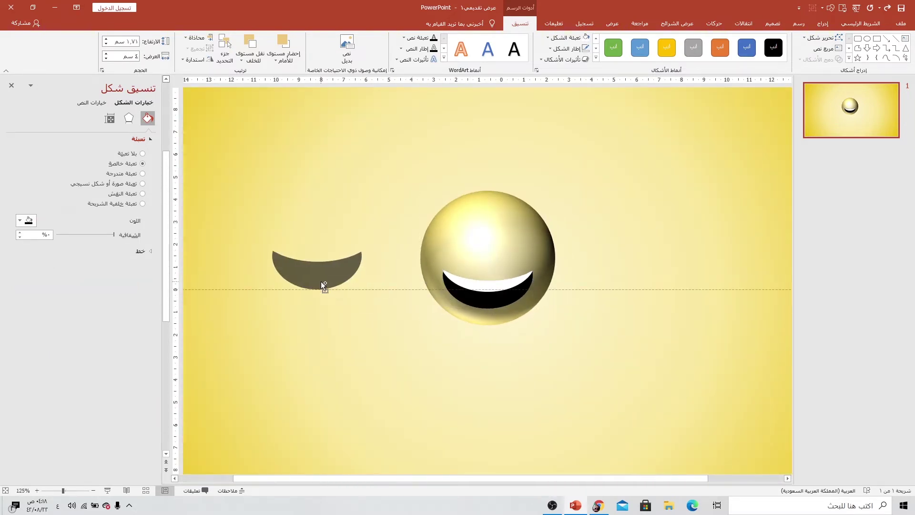
{"action": "left_click", "coordinate": [829, 22]}
{"action": "left_click", "coordinate": [763, 47]}
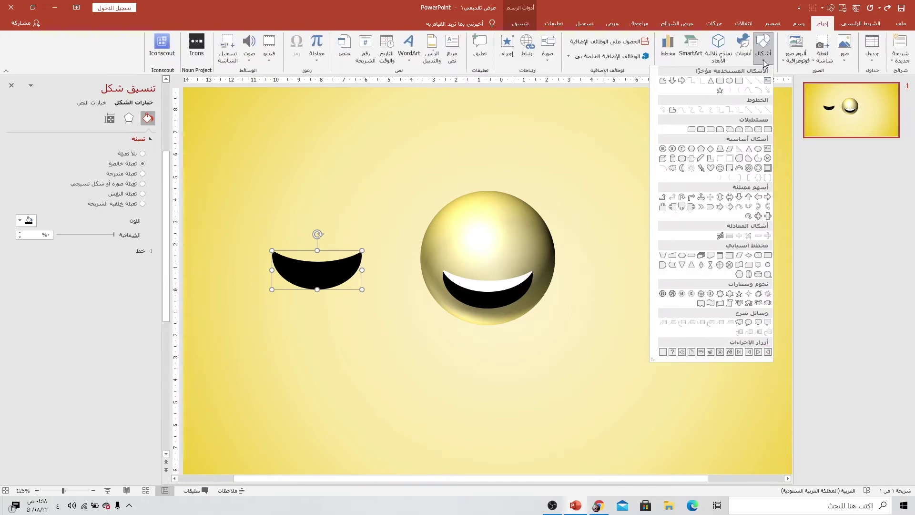
{"action": "left_click", "coordinate": [735, 84]}
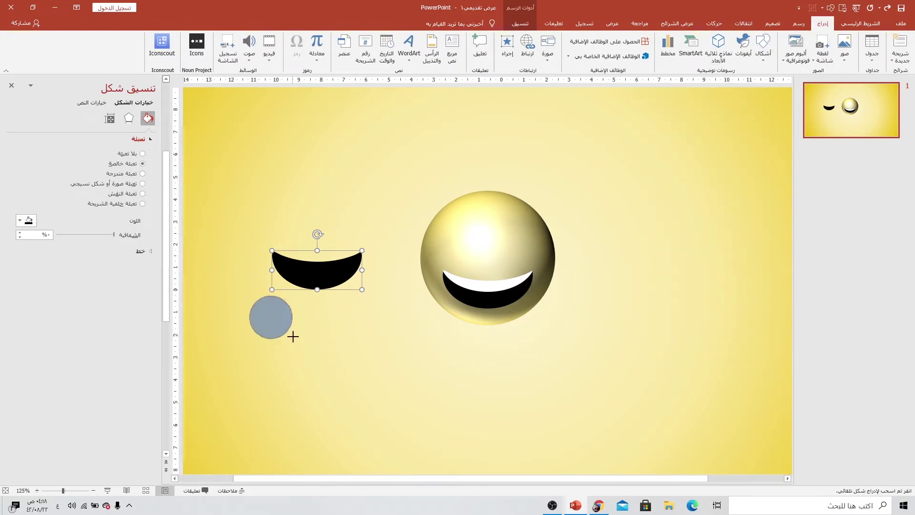
{"action": "left_click_drag", "start_coordinate": [253, 297], "coordinate": [344, 387]}
{"action": "mouse_move", "coordinate": [306, 343]}
{"action": "left_mouse_down"}
{"action": "mouse_move", "coordinate": [317, 336]}
{"action": "mouse_move", "coordinate": [361, 340]}
{"action": "mouse_move", "coordinate": [325, 314]}
{"action": "left_mouse_up"}
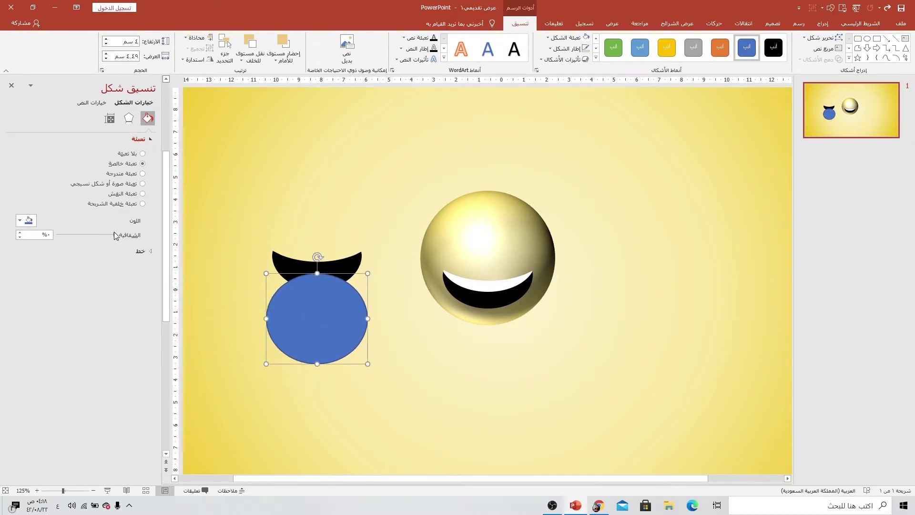
{"action": "left_click_drag", "start_coordinate": [115, 235], "coordinate": [109, 239]}
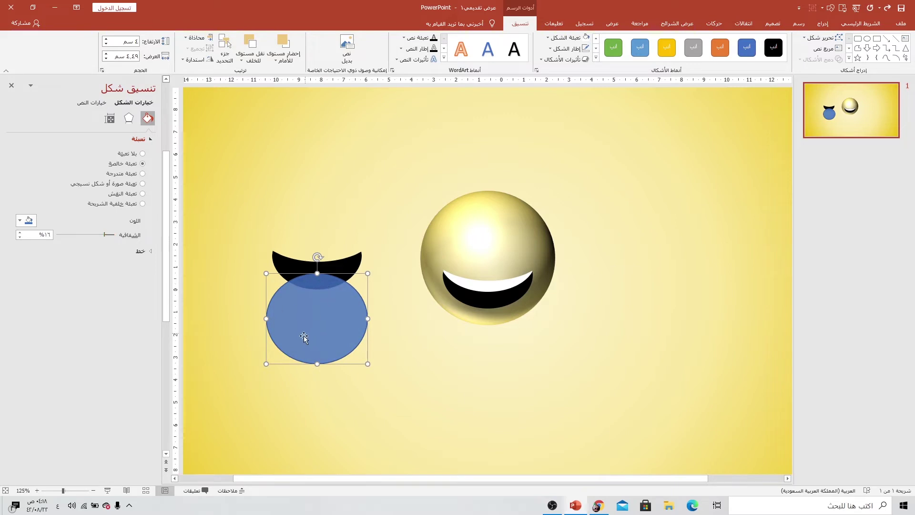
{"action": "left_click_drag", "start_coordinate": [266, 319], "coordinate": [259, 319]}
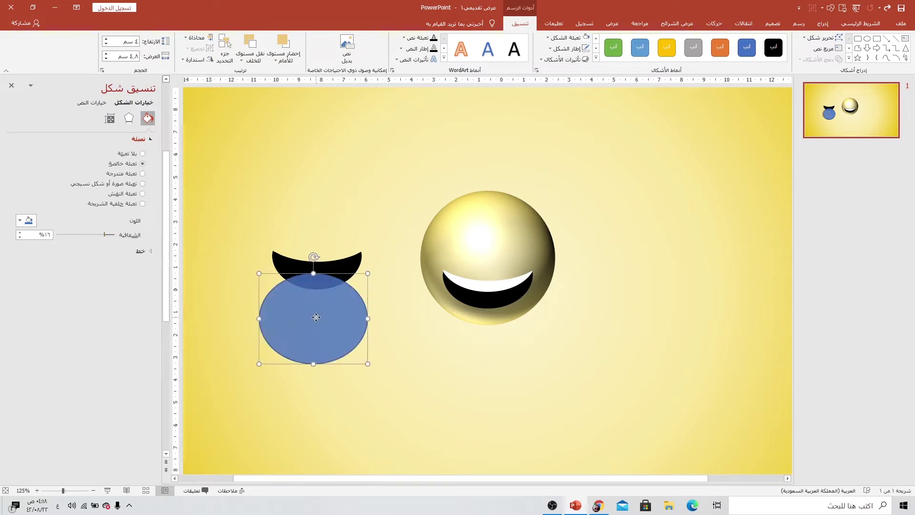
{"action": "left_click_drag", "start_coordinate": [316, 318], "coordinate": [321, 318]}
Intersect the ellipse with the mouth copy, fill it dark orange, and place it in the mouth.
{"action": "left_click", "coordinate": [353, 265], "text": "shift"}
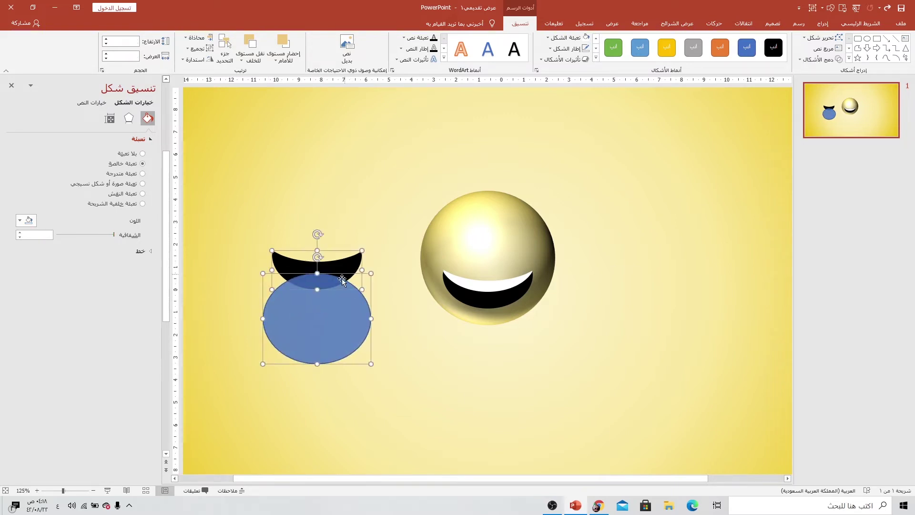
{"action": "left_click", "coordinate": [825, 60]}
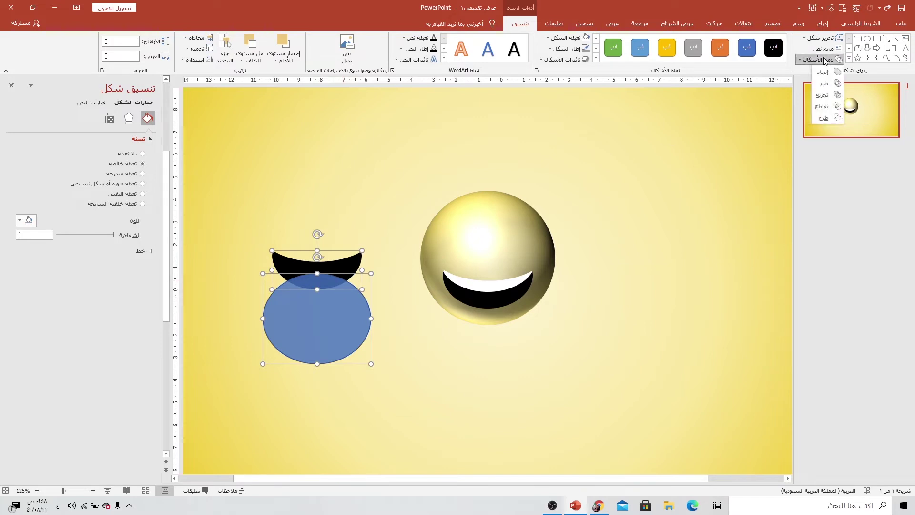
{"action": "left_click", "coordinate": [822, 106]}
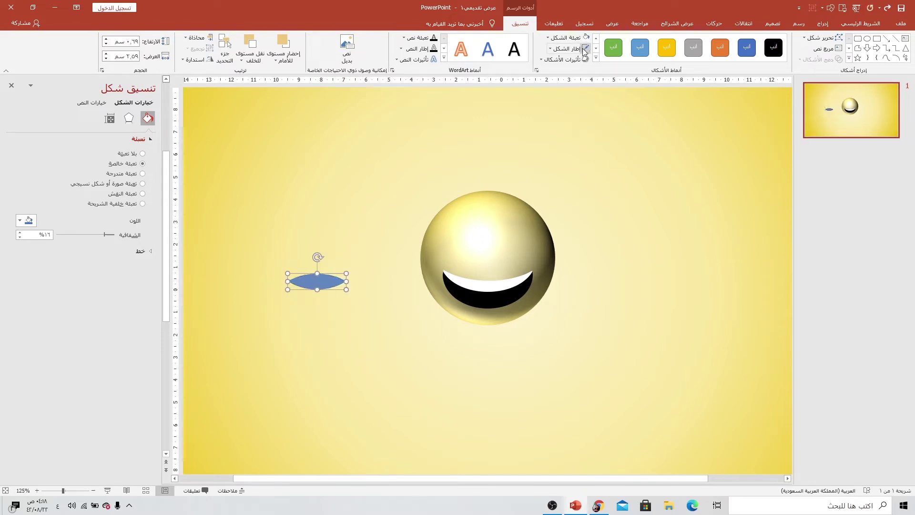
{"action": "left_click", "coordinate": [549, 37]}
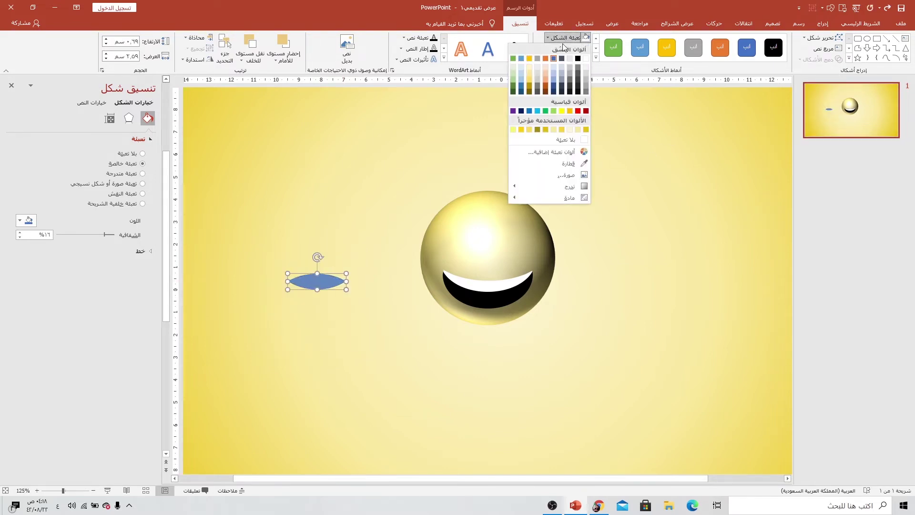
{"action": "left_click", "coordinate": [547, 94]}
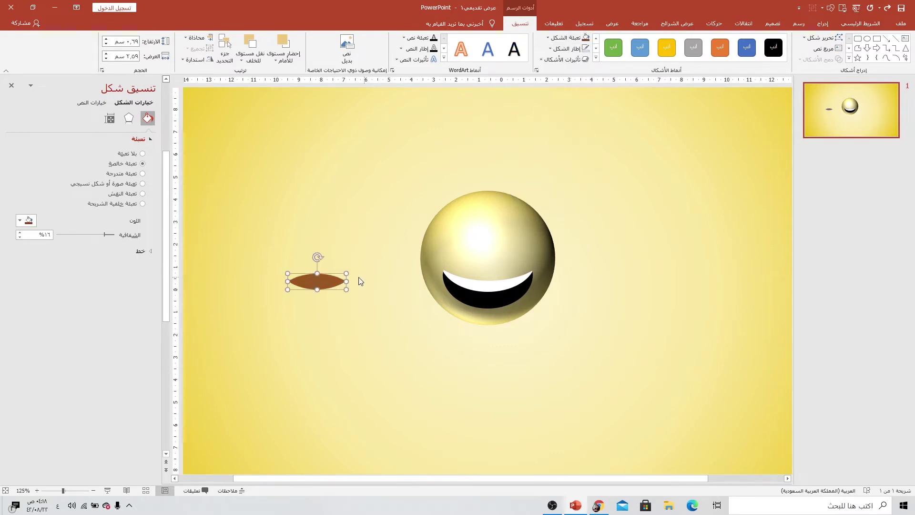
{"action": "mouse_move", "coordinate": [324, 281]}
{"action": "left_mouse_down"}
{"action": "mouse_move", "coordinate": [398, 283]}
{"action": "mouse_move", "coordinate": [493, 302]}
{"action": "left_mouse_up"}
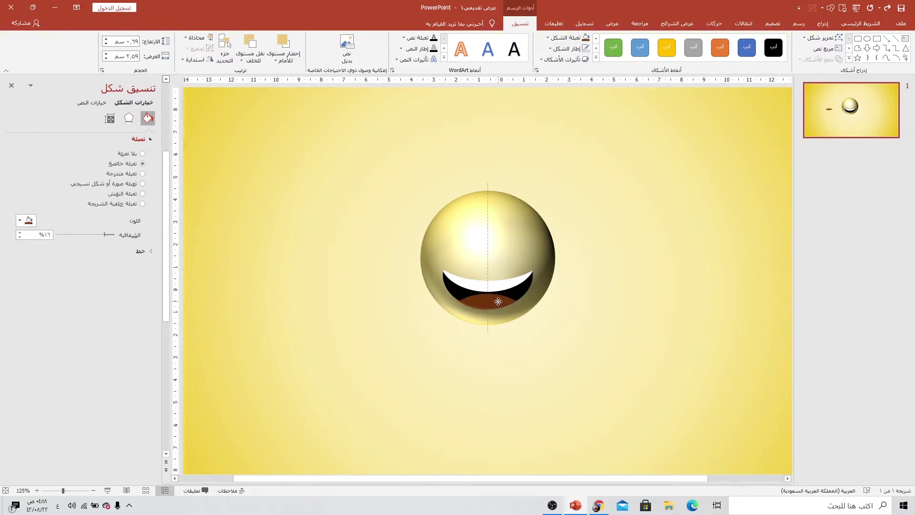
{"action": "scroll", "coordinate": [495, 302], "scroll_direction": "up", "scroll_amount": 3, "text": "ctrl"}
{"action": "scroll", "coordinate": [503, 275], "scroll_direction": "up", "scroll_amount": 3, "text": "ctrl"}
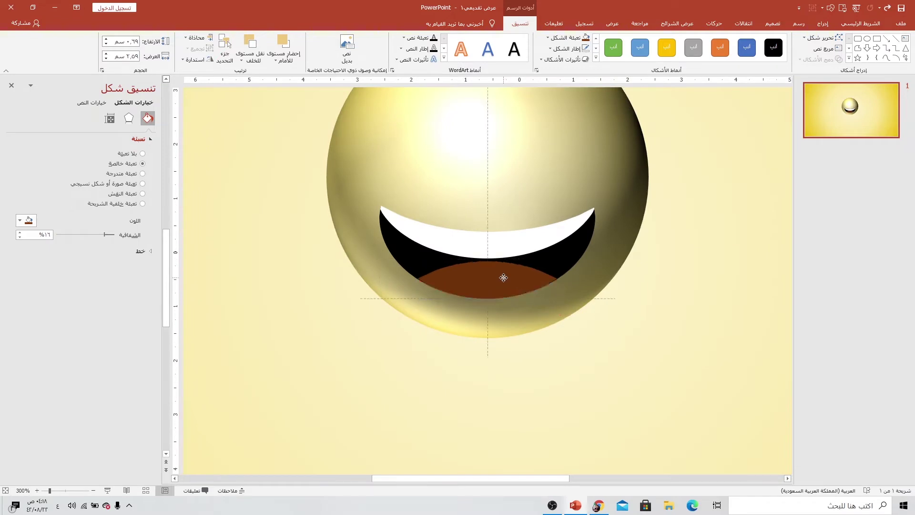
{"action": "left_click_drag", "start_coordinate": [504, 275], "coordinate": [504, 278]}
{"action": "scroll", "coordinate": [504, 279], "scroll_direction": "down", "scroll_amount": 5, "text": "ctrl"}
Copy the black mouth to the left and draw a blue circle overlapping its top.
{"action": "left_click", "coordinate": [522, 272]}
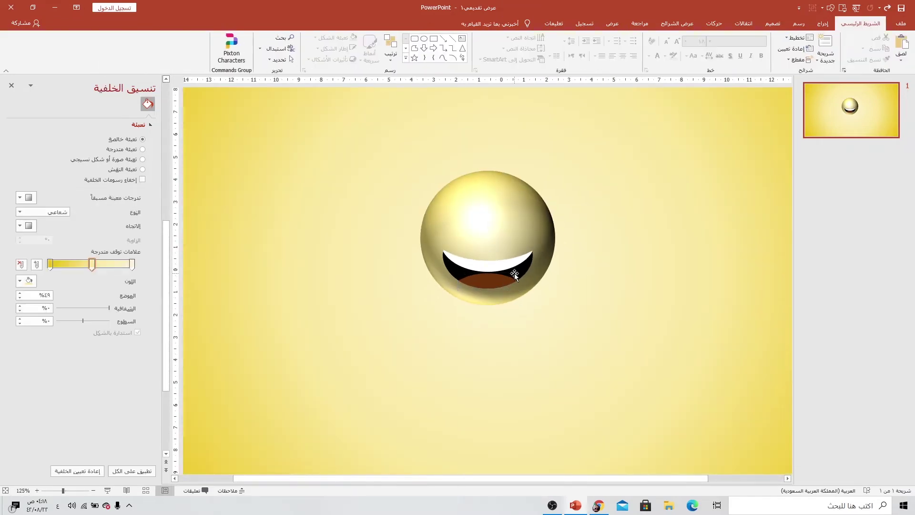
{"action": "left_click_drag", "start_coordinate": [522, 273], "coordinate": [356, 262]}
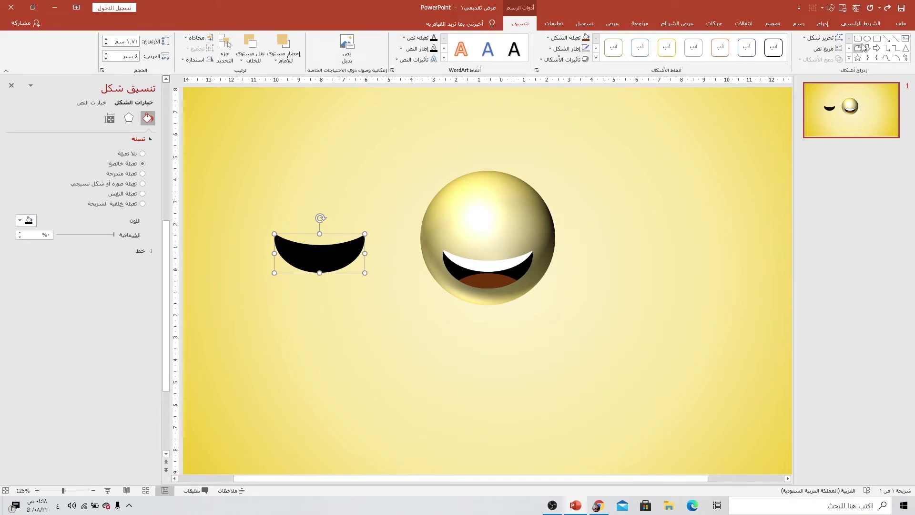
{"action": "left_click", "coordinate": [823, 24]}
{"action": "left_click", "coordinate": [764, 45]}
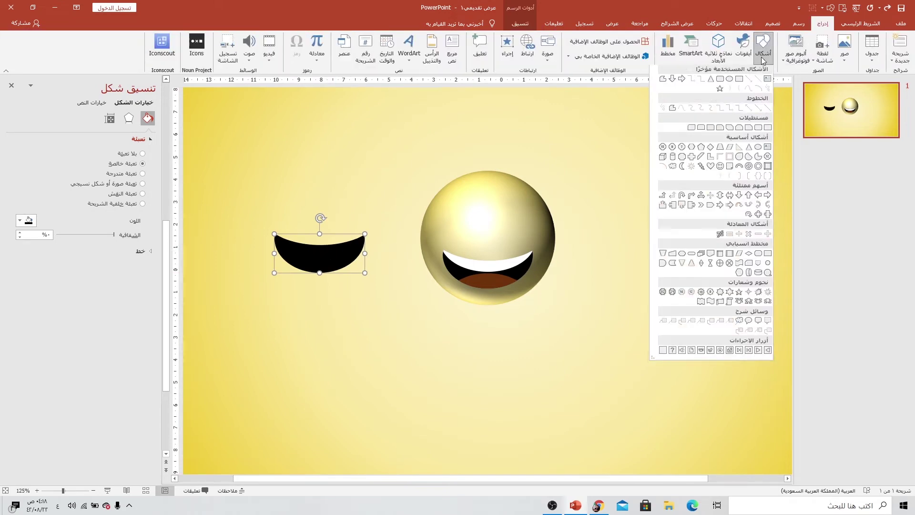
{"action": "left_click", "coordinate": [731, 82]}
{"action": "left_click_drag", "start_coordinate": [281, 185], "coordinate": [377, 282]}
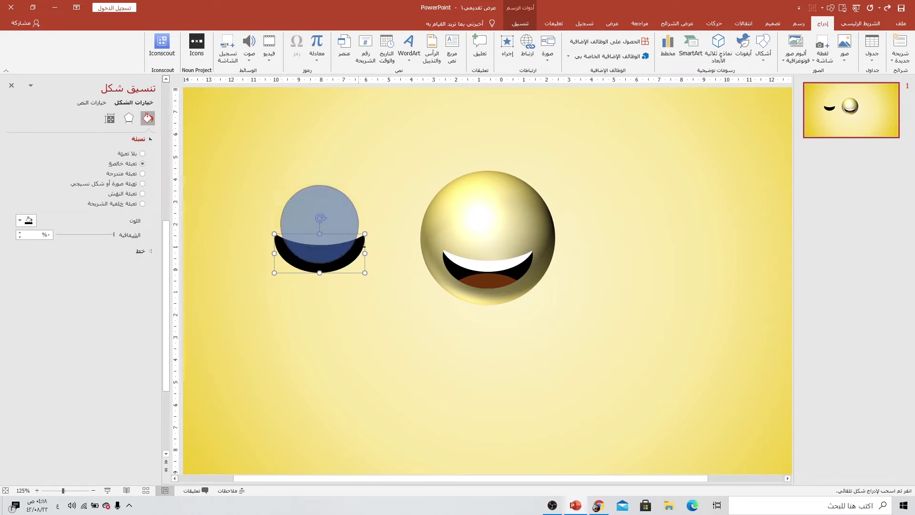
{"action": "left_click_drag", "start_coordinate": [344, 245], "coordinate": [336, 225]}
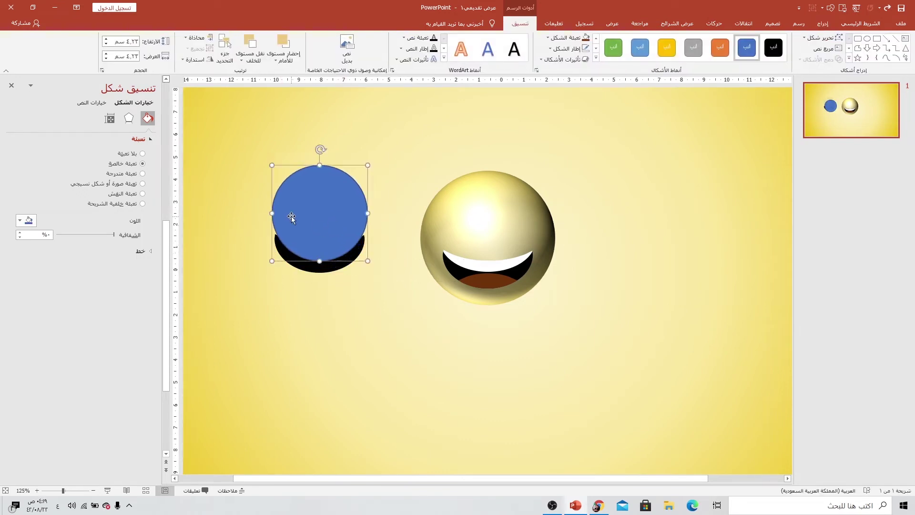
{"action": "left_click_drag", "start_coordinate": [276, 213], "coordinate": [269, 213]}
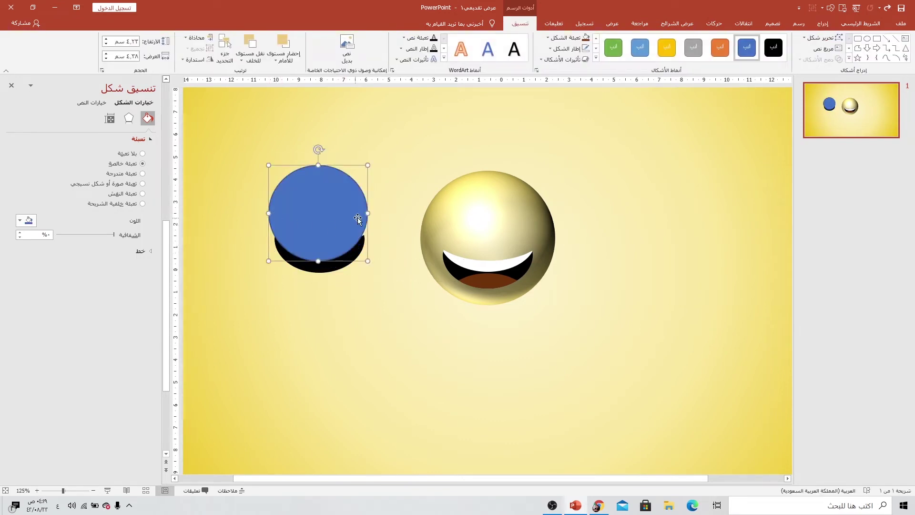
Resize the blue circle and subtract it from the black mouth copy, leaving a crescent.
{"action": "left_click_drag", "start_coordinate": [368, 214], "coordinate": [333, 231]}
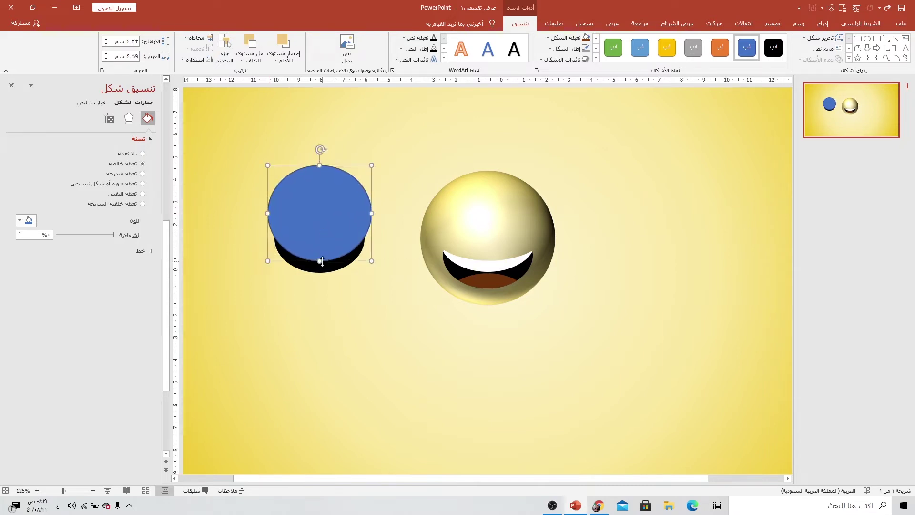
{"action": "left_click_drag", "start_coordinate": [322, 261], "coordinate": [324, 244]}
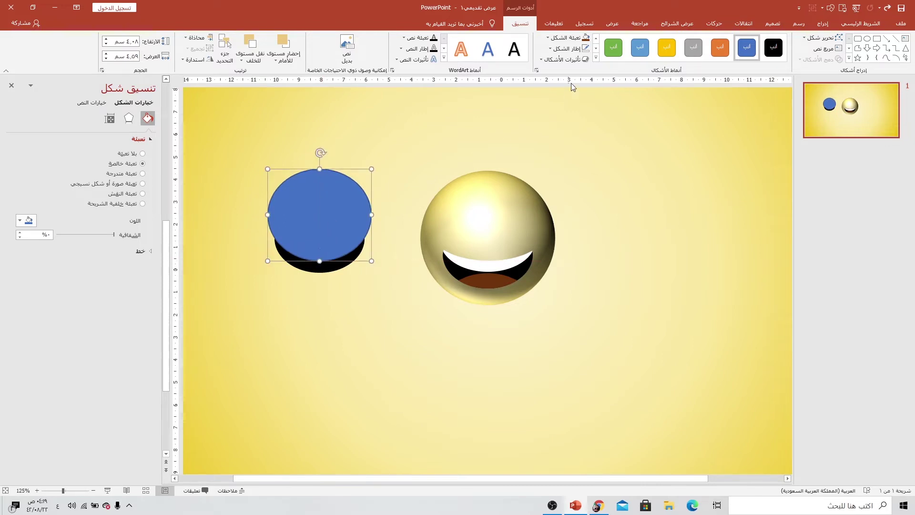
{"action": "left_click", "coordinate": [323, 268]}
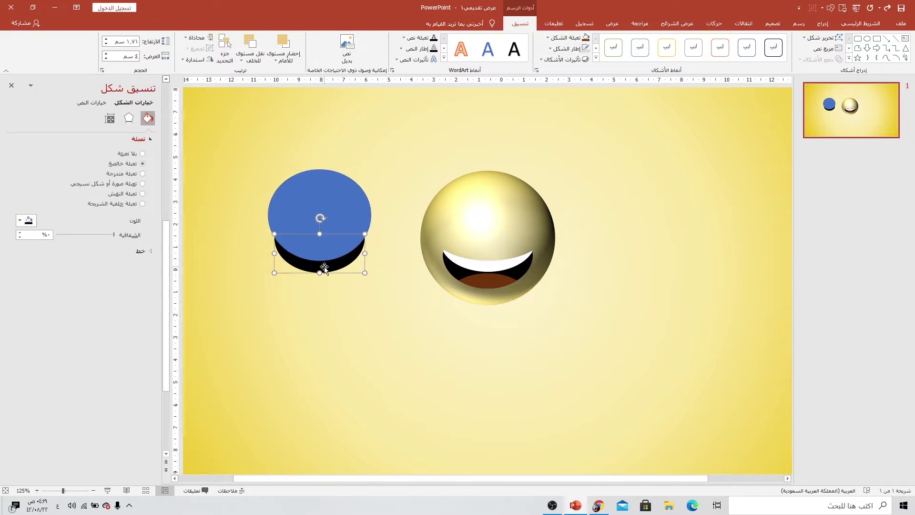
{"action": "left_click", "coordinate": [351, 214], "text": "shift"}
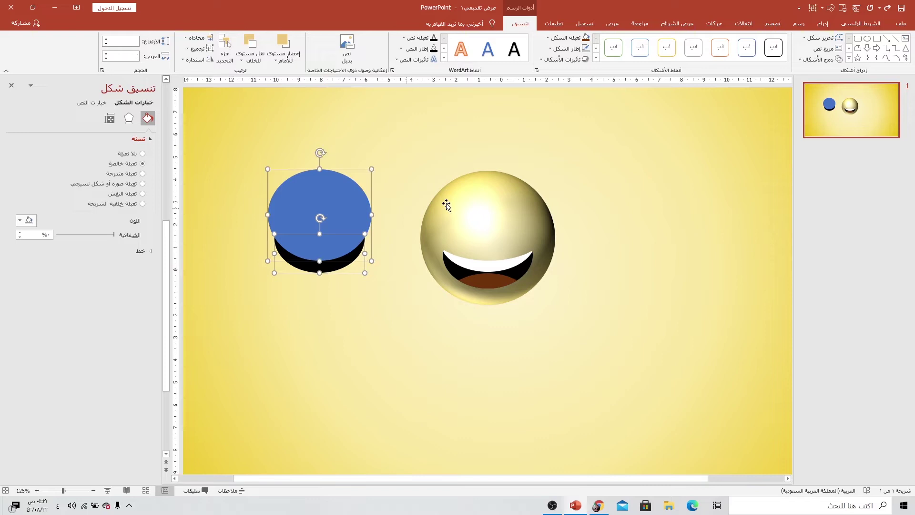
{"action": "left_click", "coordinate": [817, 59]}
{"action": "left_click", "coordinate": [828, 122]}
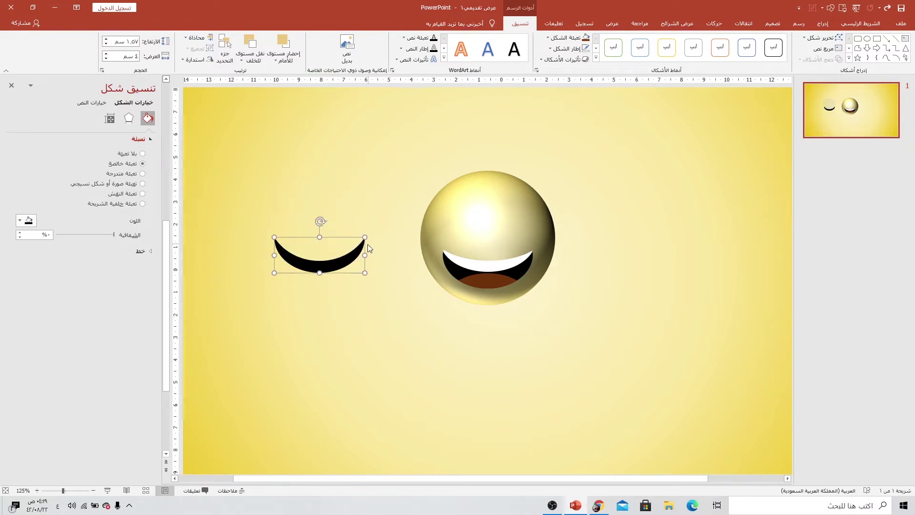
Flip the crescent vertically and shrink it into a small arched eye.
{"action": "left_click", "coordinate": [208, 60]}
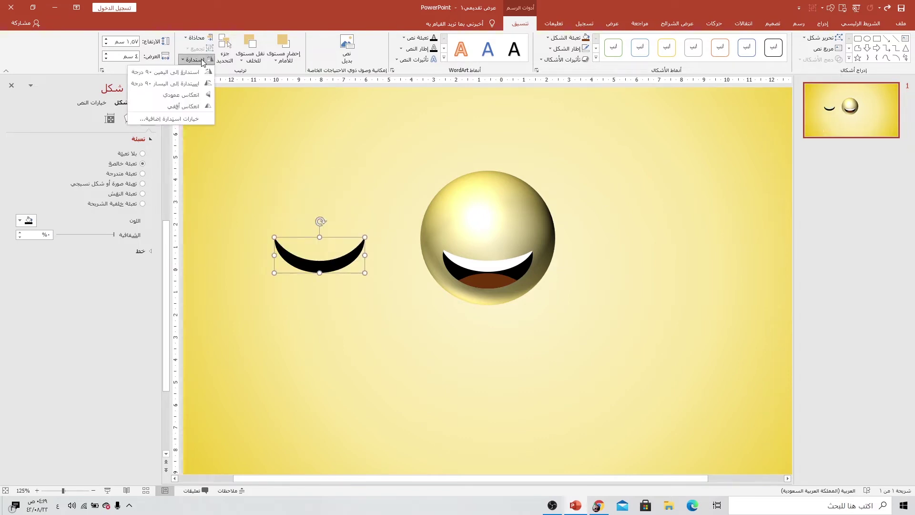
{"action": "left_click", "coordinate": [178, 96]}
{"action": "left_click_drag", "start_coordinate": [275, 273], "coordinate": [346, 247]}
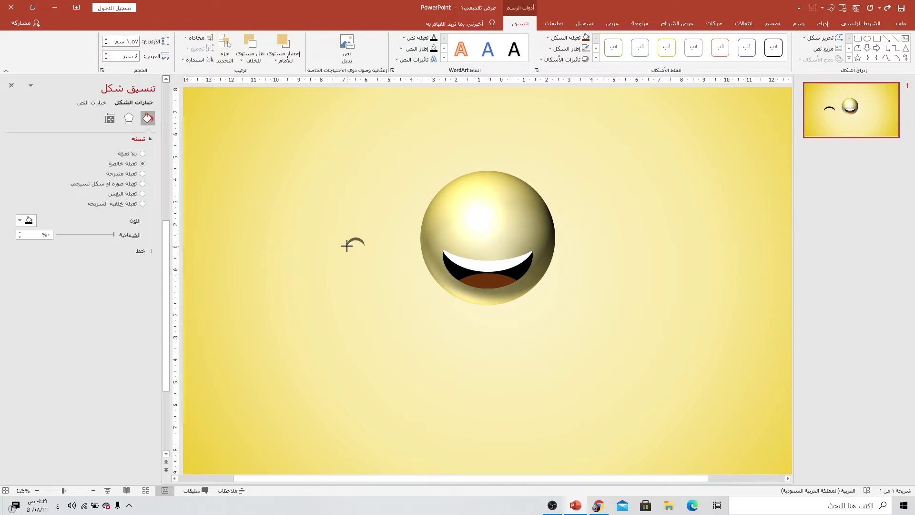
{"action": "mouse_move", "coordinate": [347, 248]}
{"action": "left_mouse_down"}
{"action": "mouse_move", "coordinate": [470, 226]}
{"action": "mouse_move", "coordinate": [483, 238]}
{"action": "mouse_move", "coordinate": [506, 223]}
{"action": "mouse_move", "coordinate": [475, 224]}
{"action": "left_mouse_up"}
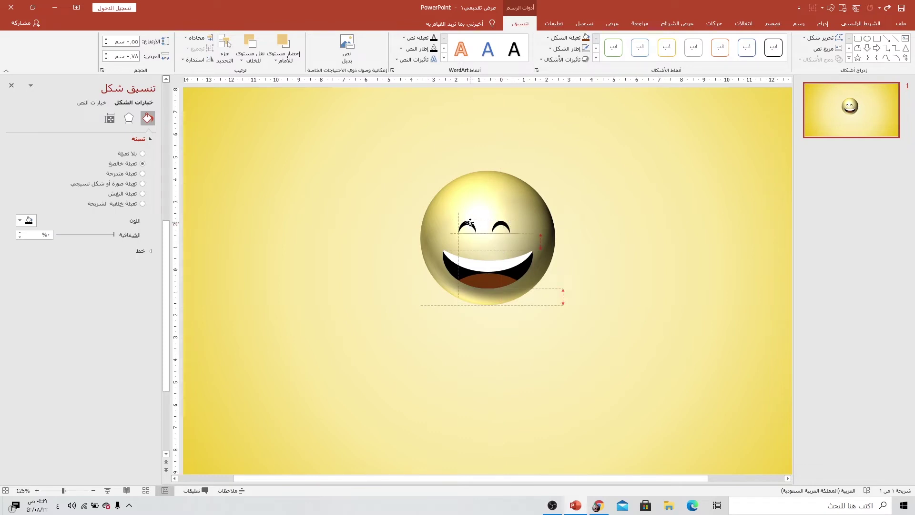
{"action": "left_click", "coordinate": [503, 223]}
{"action": "left_click", "coordinate": [823, 24]}
{"action": "left_click", "coordinate": [763, 48]}
Draw a wide ellipse under the smiley with a gradient fill and a black right stop.
{"action": "left_click", "coordinate": [729, 85]}
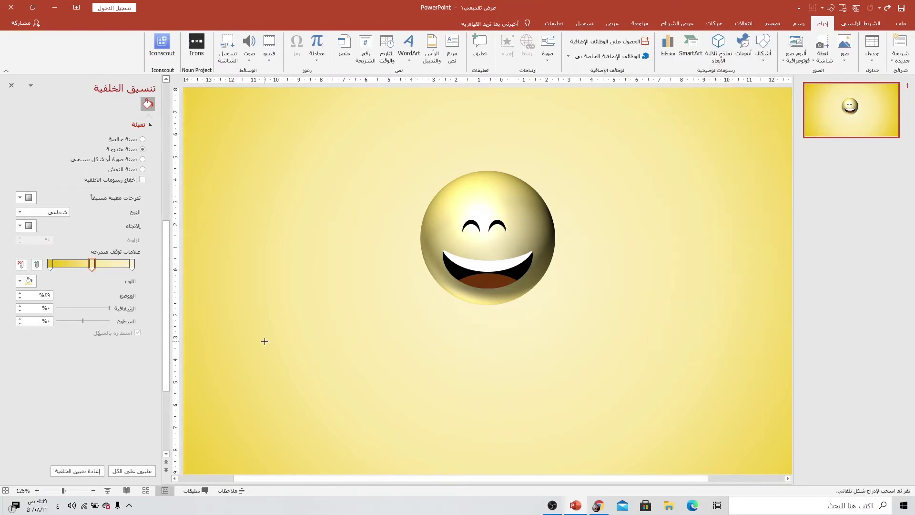
{"action": "left_click_drag", "start_coordinate": [385, 337], "coordinate": [573, 380]}
{"action": "left_click_drag", "start_coordinate": [511, 364], "coordinate": [525, 364]}
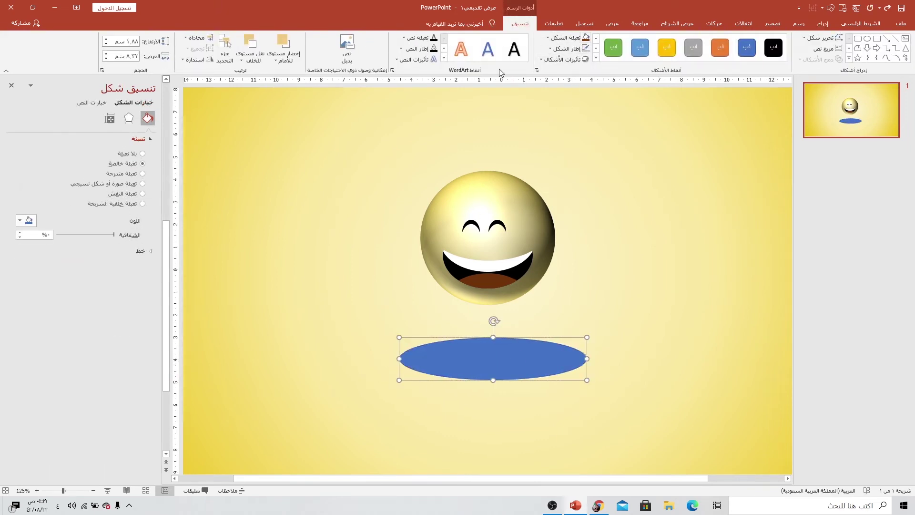
{"action": "left_click", "coordinate": [121, 173]}
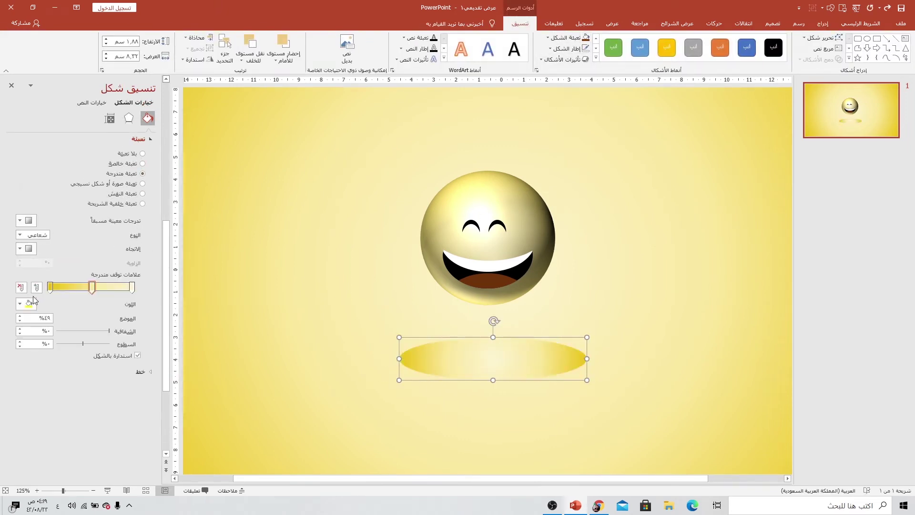
{"action": "left_click", "coordinate": [133, 288]}
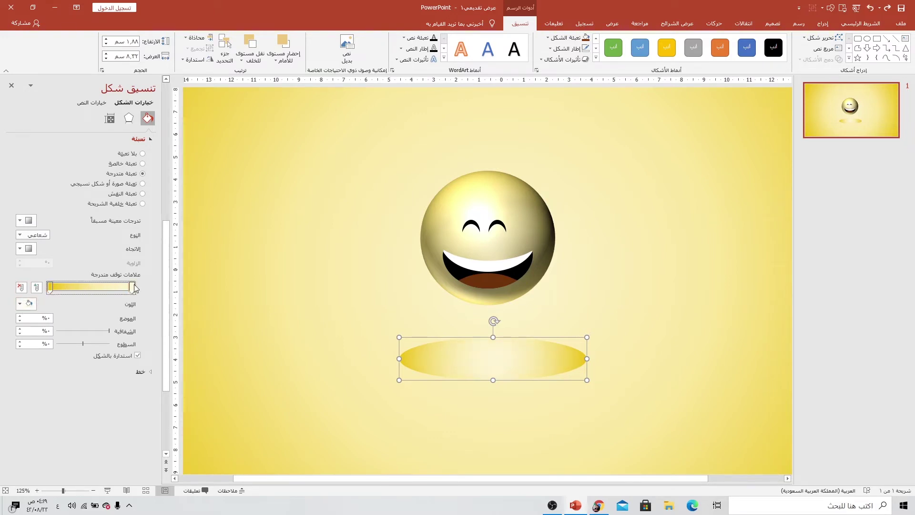
{"action": "left_click", "coordinate": [28, 306]}
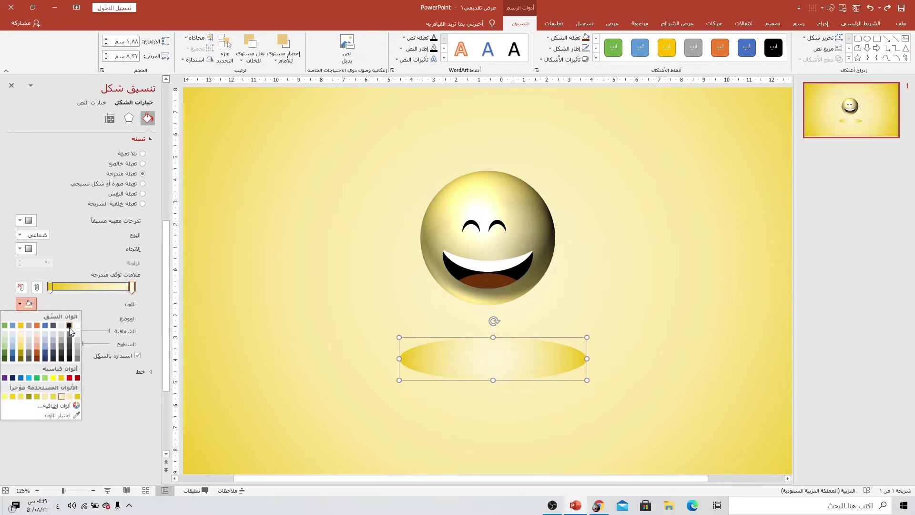
{"action": "left_click", "coordinate": [69, 326]}
Give the left stop the sampled pale background colour at 100% transparency, using a Path gradient.
{"action": "left_click", "coordinate": [50, 287]}
{"action": "left_click", "coordinate": [28, 304]}
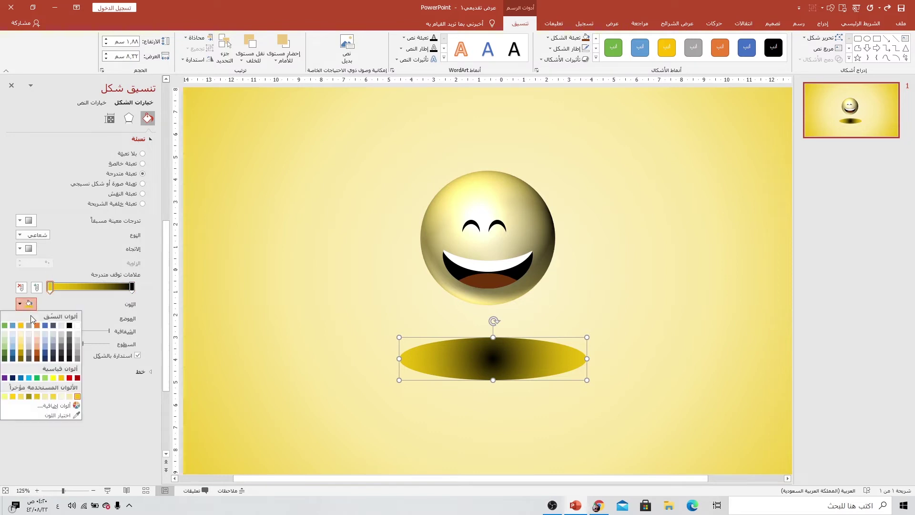
{"action": "left_click", "coordinate": [61, 415]}
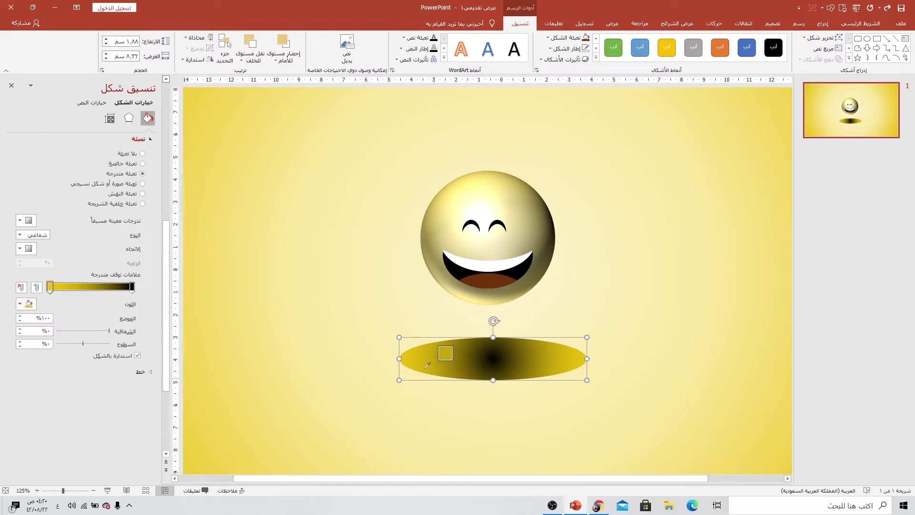
{"action": "left_click", "coordinate": [410, 347]}
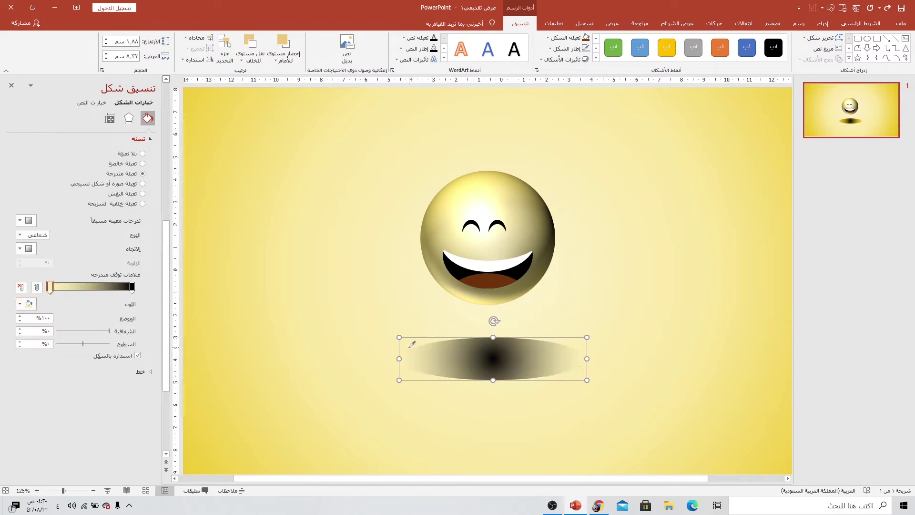
{"action": "left_click", "coordinate": [50, 292]}
{"action": "left_click_drag", "start_coordinate": [115, 330], "coordinate": [56, 330]}
{"action": "left_click", "coordinate": [27, 235]}
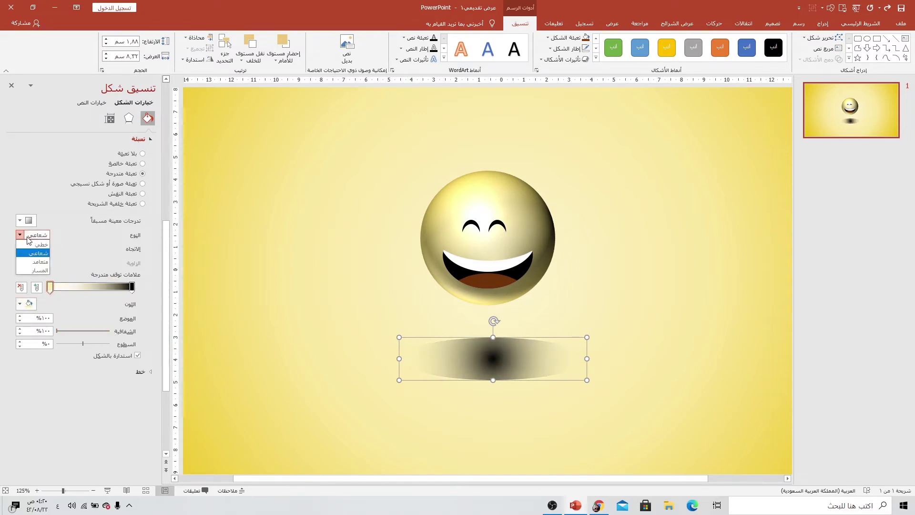
{"action": "left_click", "coordinate": [38, 270]}
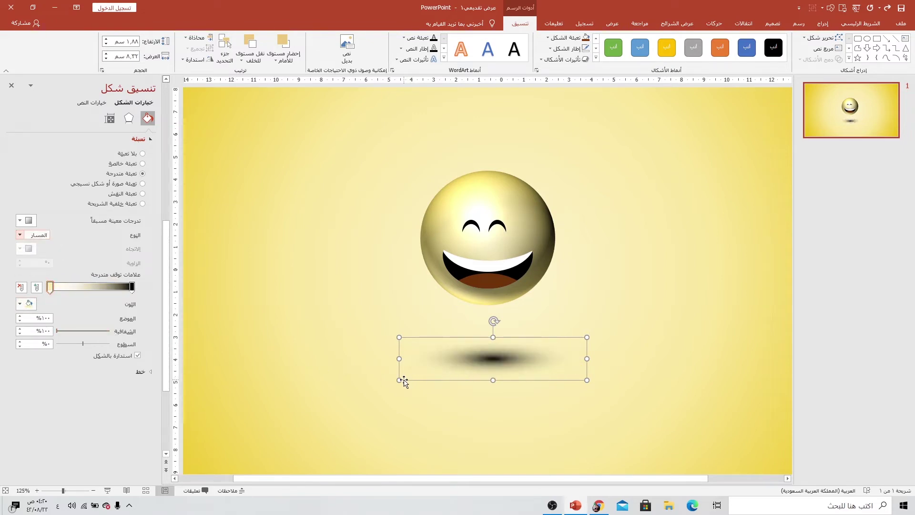
Enlarge the shadow ellipse and make its dark centre slightly more transparent.
{"action": "left_click_drag", "start_coordinate": [400, 381], "coordinate": [360, 390]}
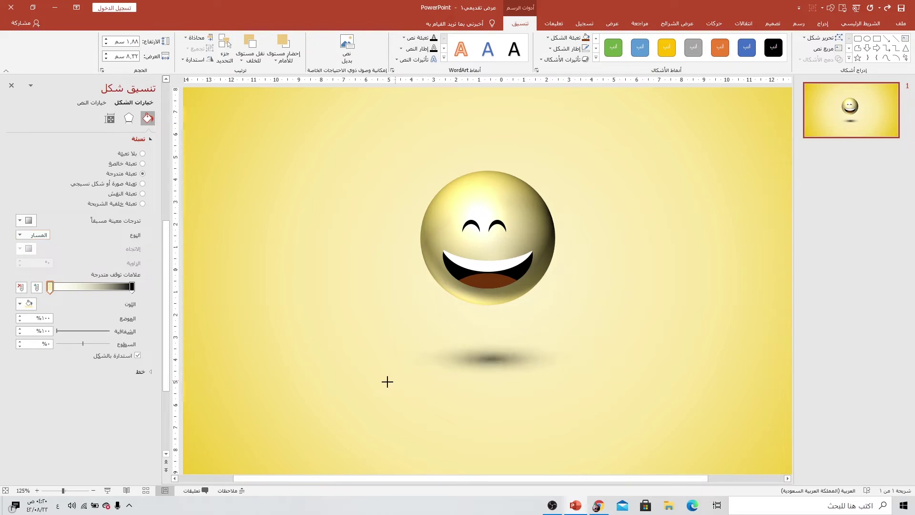
{"action": "left_click", "coordinate": [479, 355]}
{"action": "left_click", "coordinate": [133, 288]}
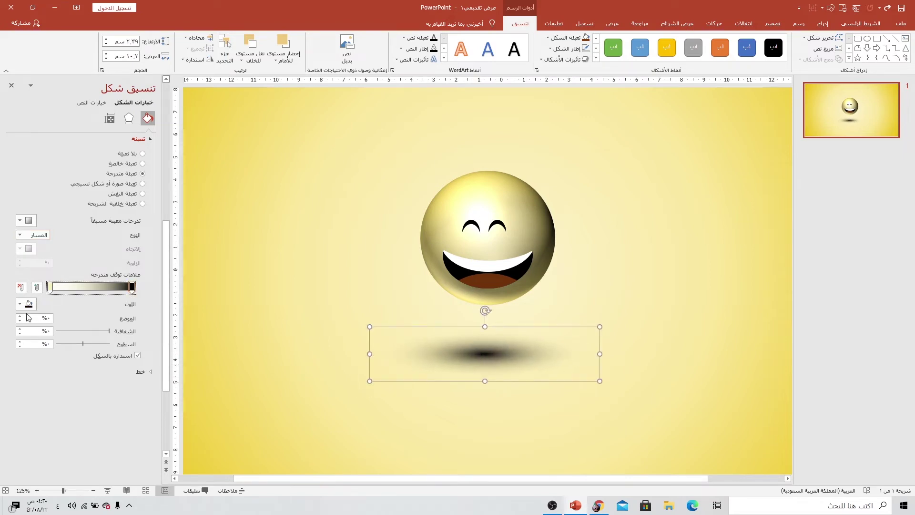
{"action": "left_click_drag", "start_coordinate": [101, 337], "coordinate": [88, 337]}
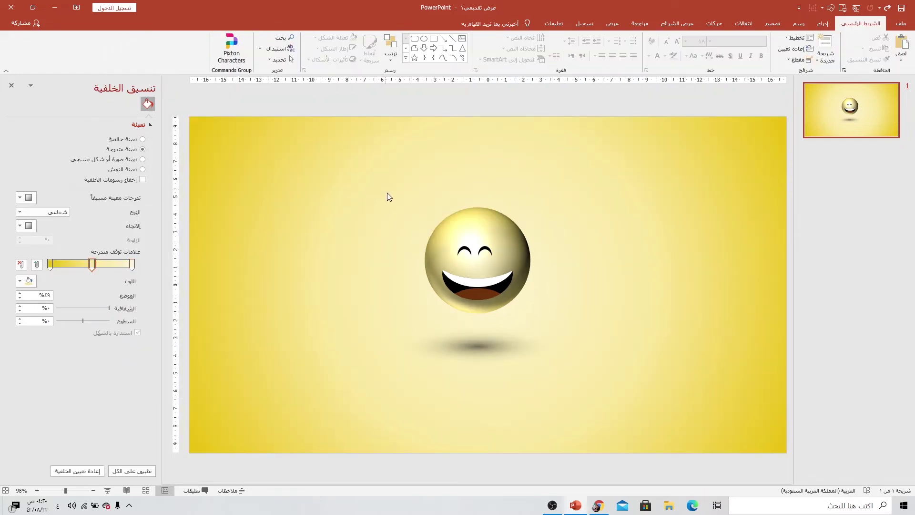
Group the smiley's parts and duplicate the smiley with its shadow.
{"action": "left_click_drag", "start_coordinate": [384, 188], "coordinate": [574, 322]}
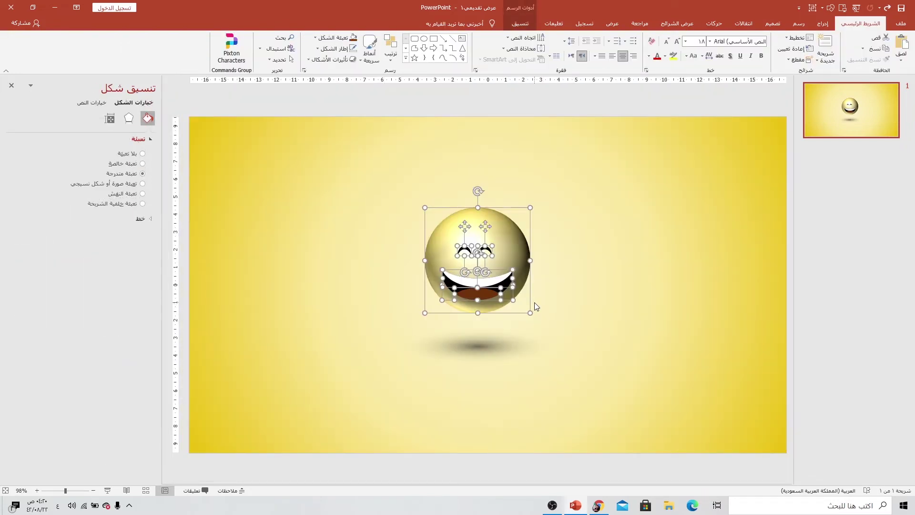
{"action": "key", "text": "ctrl+g"}
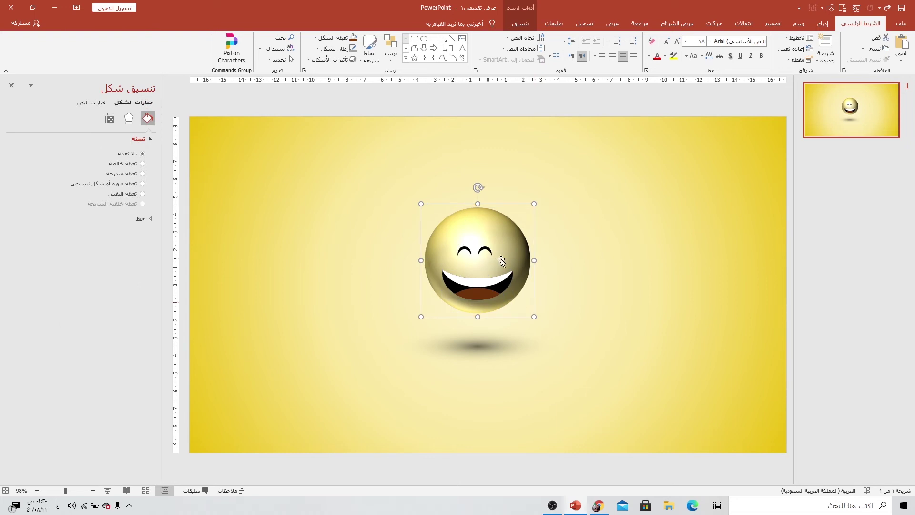
{"action": "left_click_drag", "start_coordinate": [364, 199], "coordinate": [588, 421]}
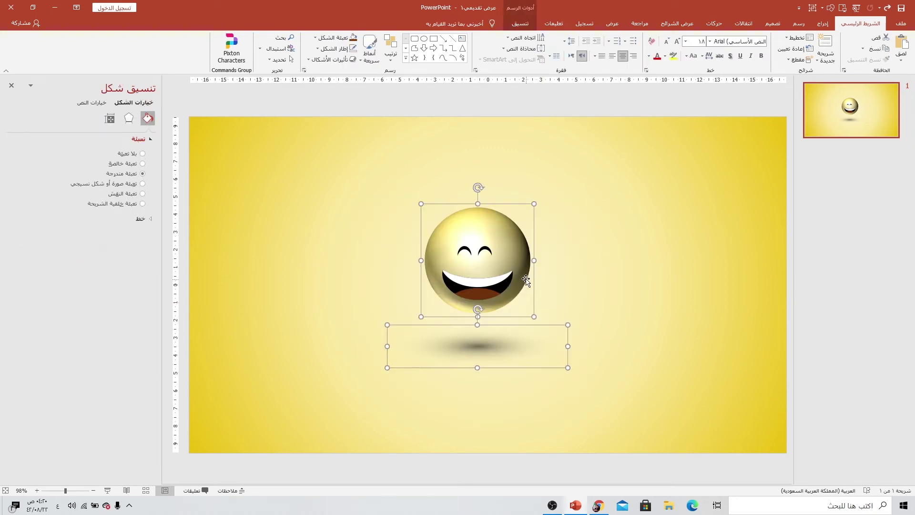
{"action": "mouse_move", "coordinate": [512, 256]}
{"action": "left_mouse_down"}
{"action": "mouse_move", "coordinate": [613, 291]}
{"action": "mouse_move", "coordinate": [392, 273]}
{"action": "left_mouse_up"}
{"action": "left_click", "coordinate": [525, 313]}
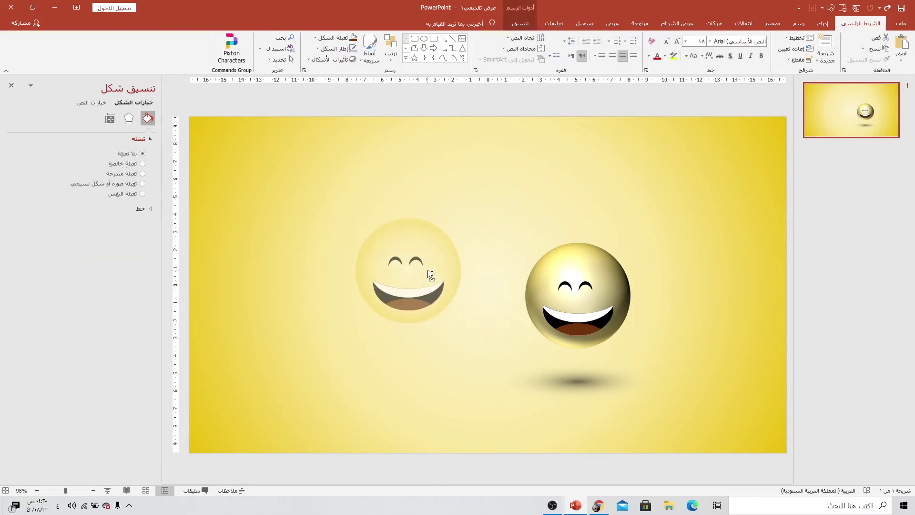
Ungroup the left copy, delete its teeth and tongue, and stretch its black mouth taller.
{"action": "right_click", "coordinate": [392, 273]}
{"action": "mouse_move", "coordinate": [361, 326]}
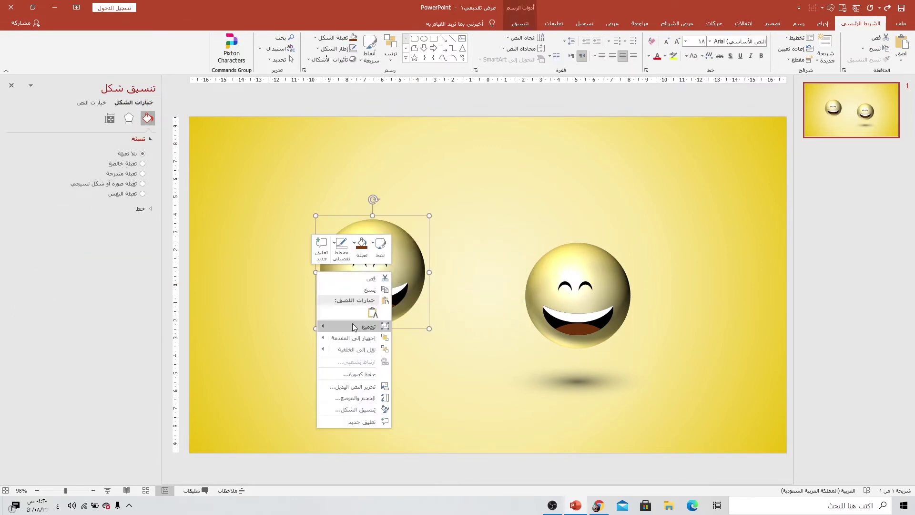
{"action": "left_click", "coordinate": [272, 350]}
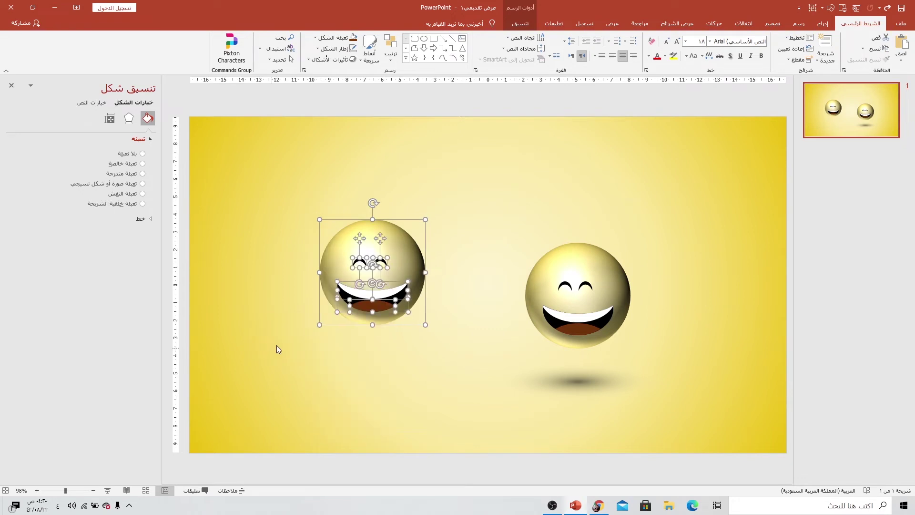
{"action": "left_click", "coordinate": [265, 338]}
{"action": "left_click", "coordinate": [374, 295]}
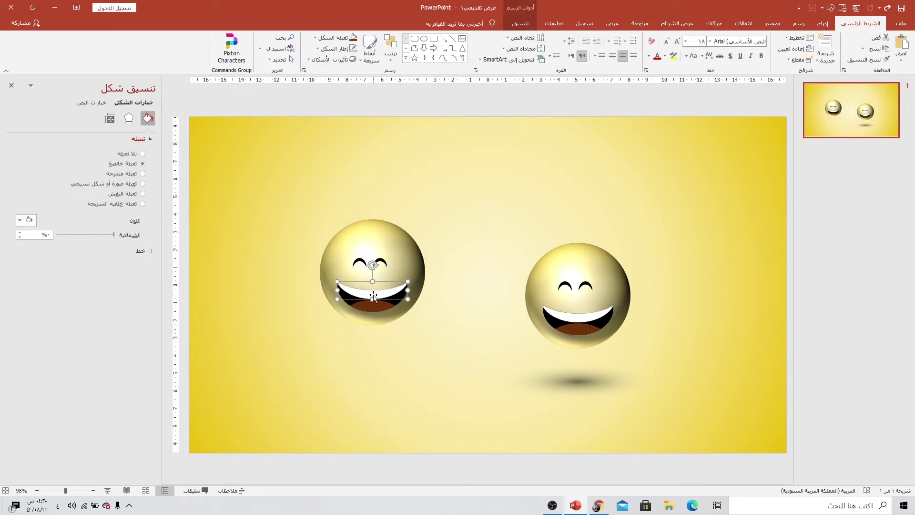
{"action": "key", "text": "Delete"}
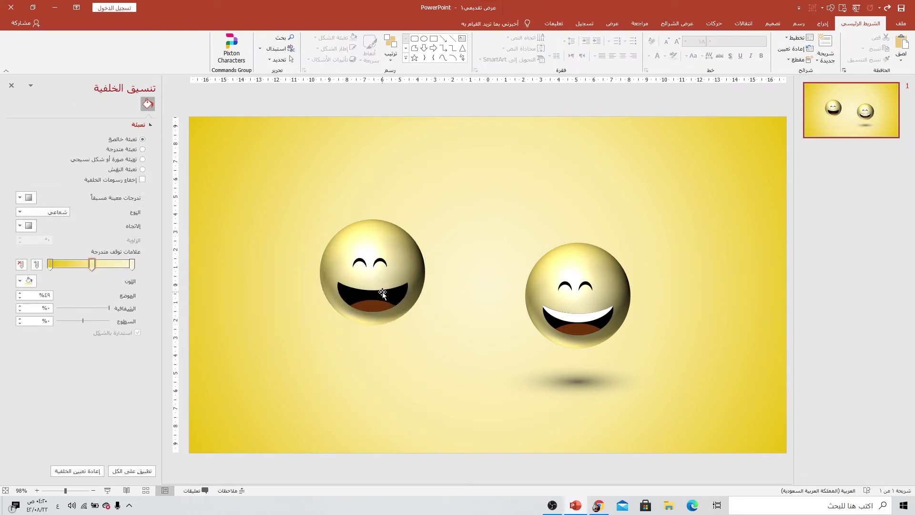
{"action": "left_click", "coordinate": [381, 293]}
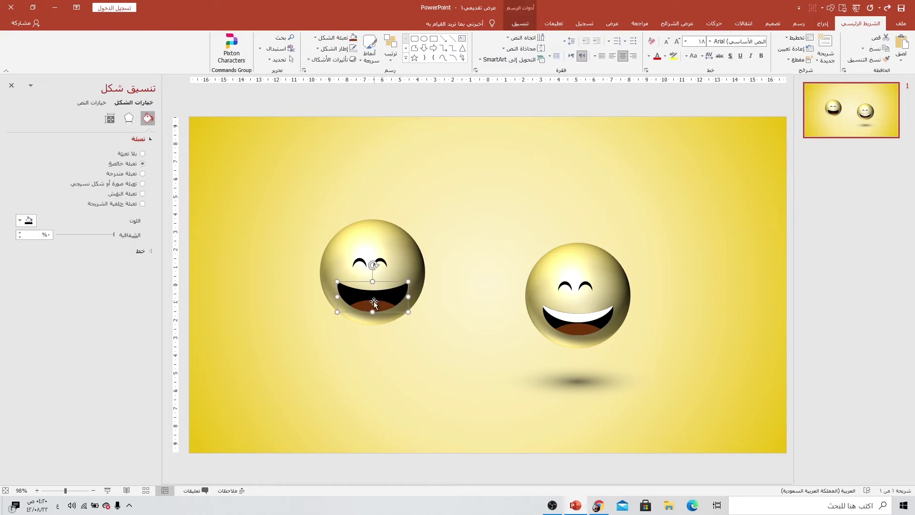
{"action": "left_click", "coordinate": [374, 305]}
{"action": "key", "text": "Delete"}
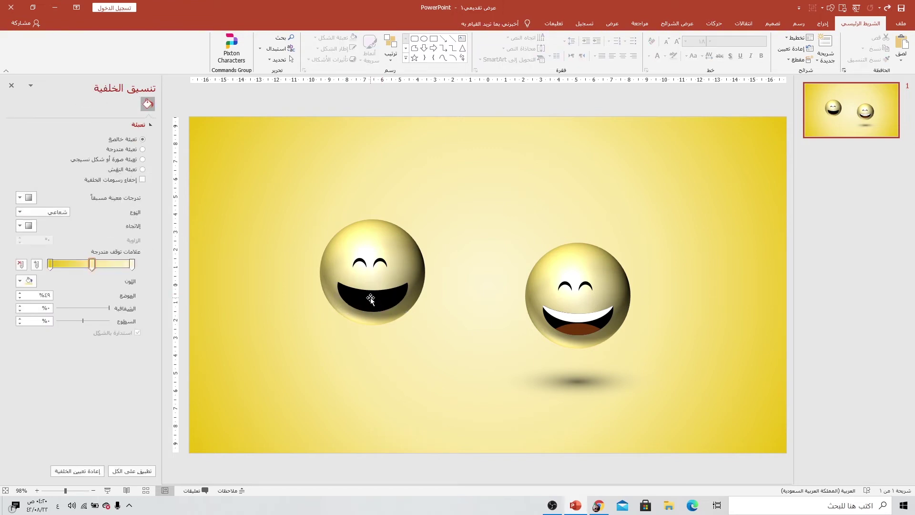
{"action": "left_click", "coordinate": [370, 298]}
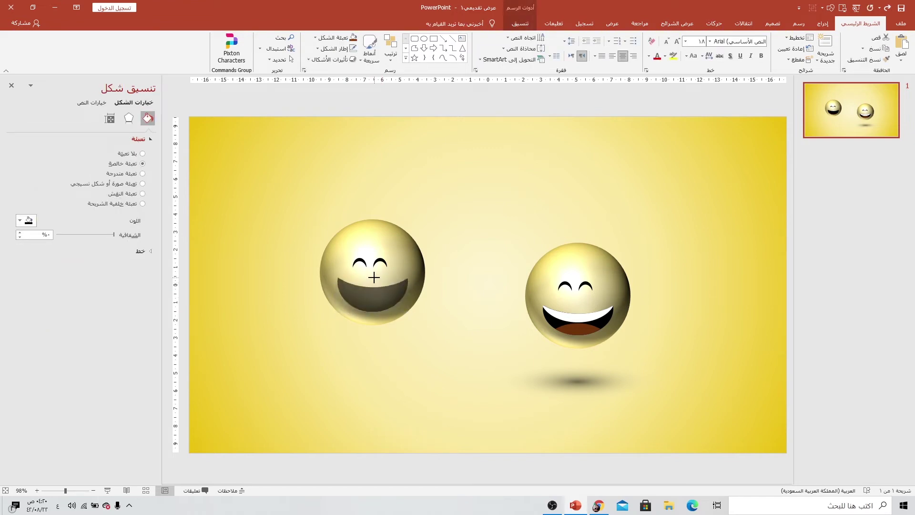
{"action": "mouse_move", "coordinate": [373, 282]}
{"action": "left_mouse_down"}
{"action": "mouse_move", "coordinate": [373, 273]}
{"action": "mouse_move", "coordinate": [376, 302]}
{"action": "mouse_move", "coordinate": [361, 299]}
{"action": "mouse_move", "coordinate": [272, 336]}
{"action": "left_mouse_up"}
Intersect a new oval with the detached black mouth to make a lens shape.
{"action": "left_click", "coordinate": [829, 25]}
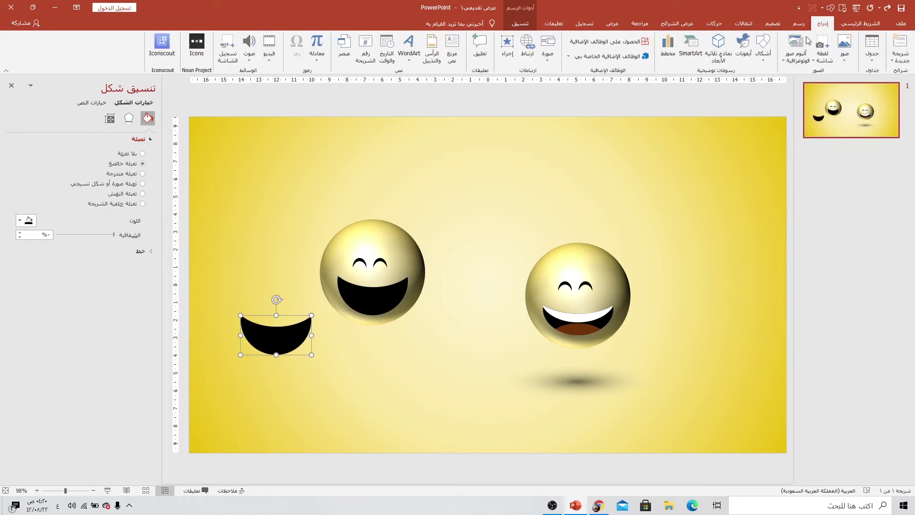
{"action": "left_click", "coordinate": [764, 47]}
{"action": "left_click", "coordinate": [732, 82]}
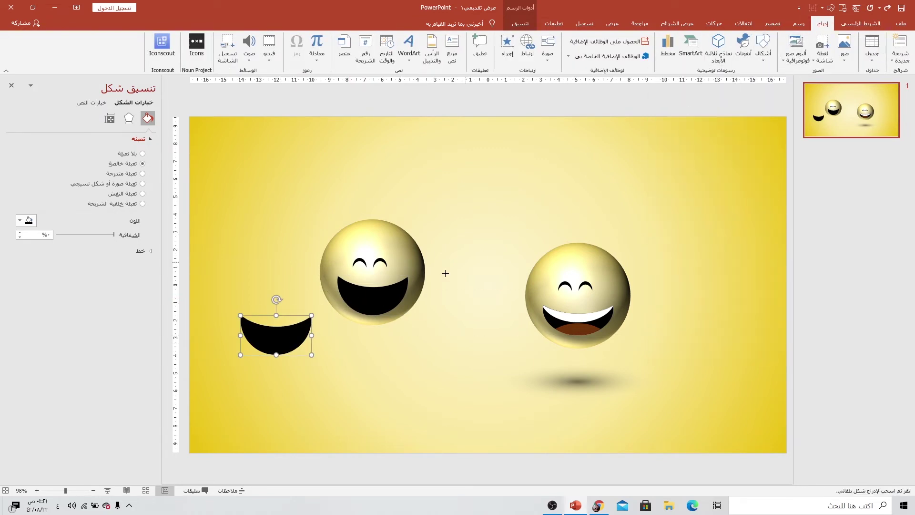
{"action": "mouse_move", "coordinate": [244, 372]}
{"action": "left_mouse_down"}
{"action": "mouse_move", "coordinate": [312, 411]}
{"action": "mouse_move", "coordinate": [287, 363]}
{"action": "left_mouse_up"}
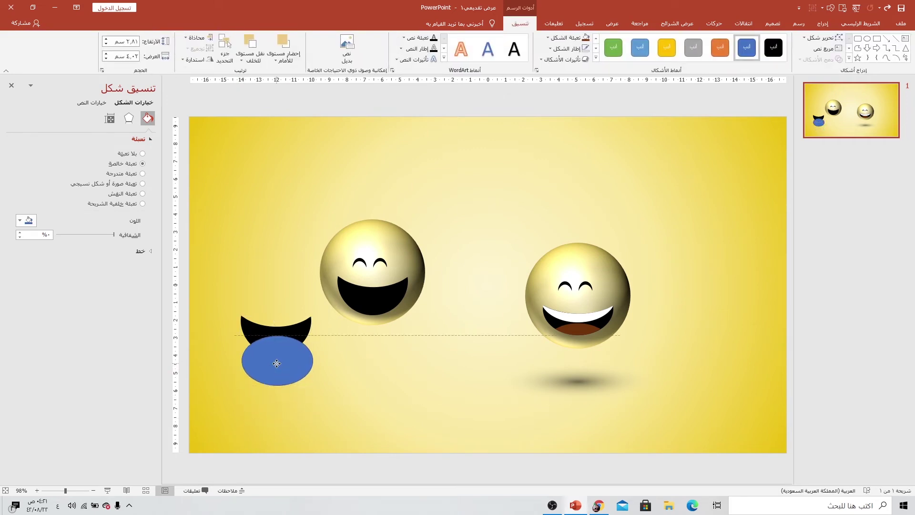
{"action": "left_click", "coordinate": [305, 327], "text": "shift"}
{"action": "left_click", "coordinate": [816, 60]}
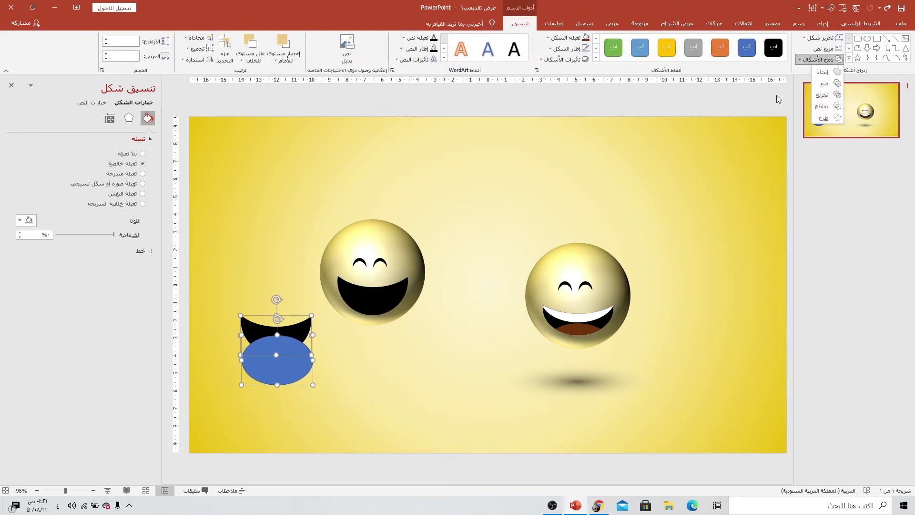
{"action": "left_click", "coordinate": [829, 106]}
Fill the lens dark red and place it inside the left smiley's mouth.
{"action": "left_click", "coordinate": [567, 37]}
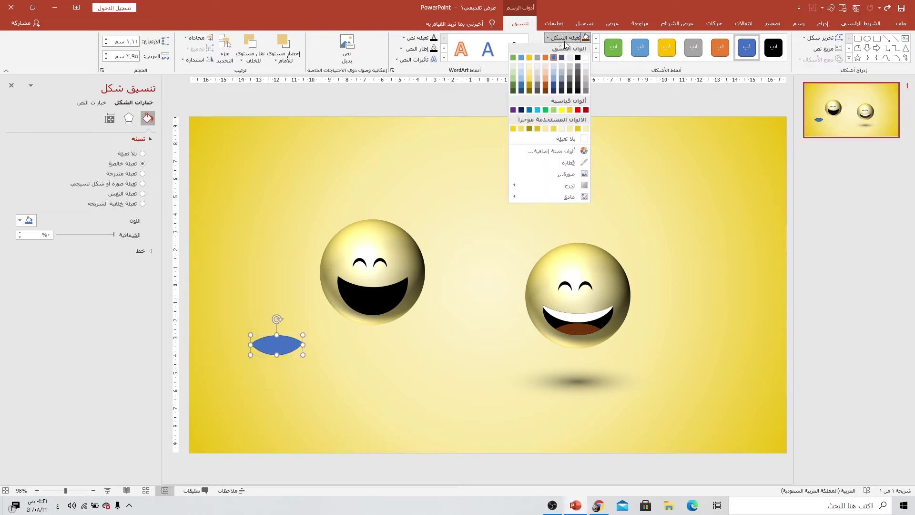
{"action": "left_click", "coordinate": [586, 111]}
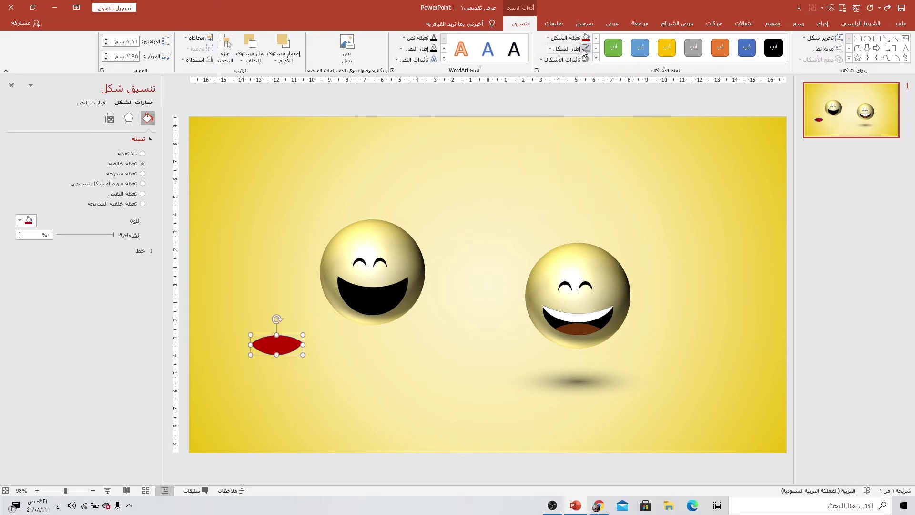
{"action": "left_click_drag", "start_coordinate": [284, 344], "coordinate": [382, 304]}
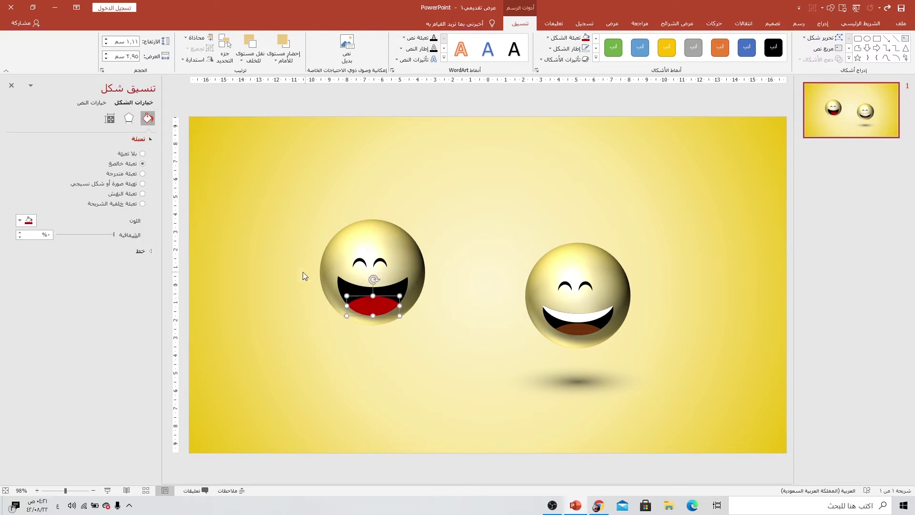
Widen the left smiley's eye arc, then group its sphere, eyes, mouth and tongue.
{"action": "left_click", "coordinate": [361, 262]}
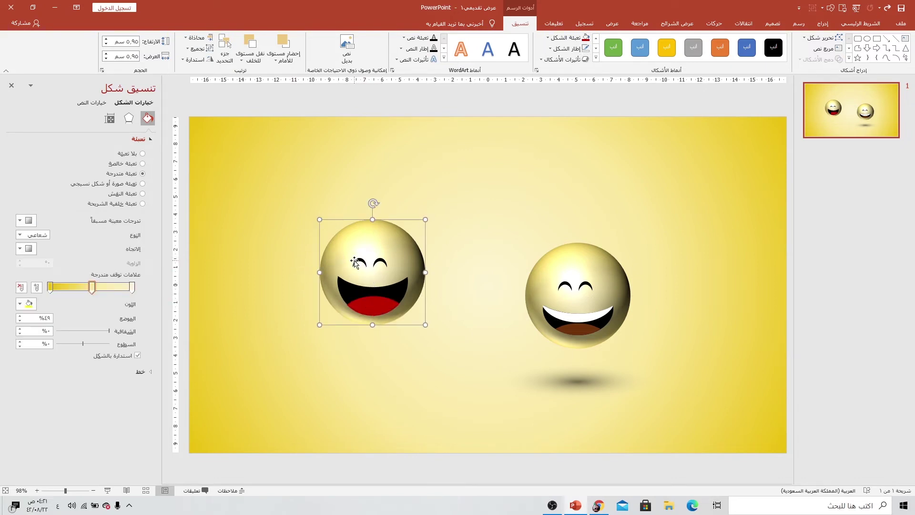
{"action": "left_click", "coordinate": [359, 260]}
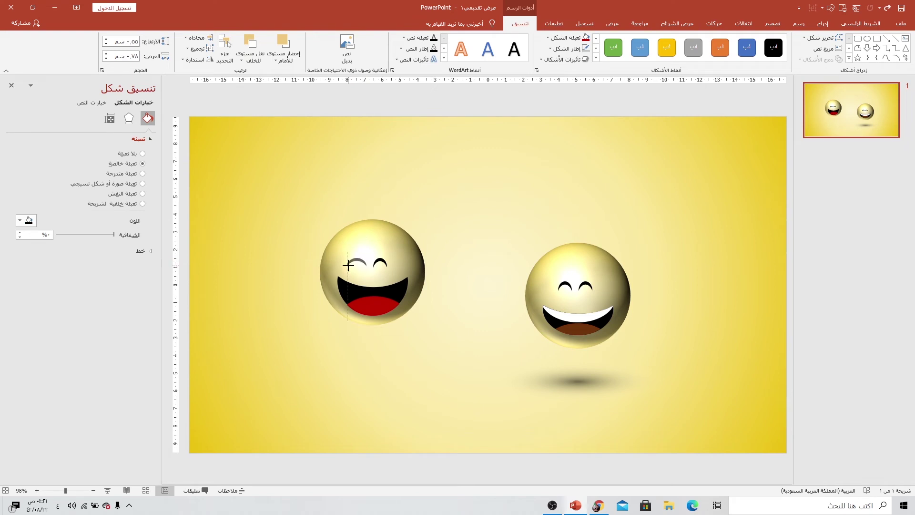
{"action": "left_click", "coordinate": [381, 260]}
{"action": "mouse_move", "coordinate": [381, 259]}
{"action": "left_mouse_down"}
{"action": "mouse_move", "coordinate": [353, 261]}
{"action": "mouse_move", "coordinate": [365, 269]}
{"action": "mouse_move", "coordinate": [357, 260]}
{"action": "left_mouse_up"}
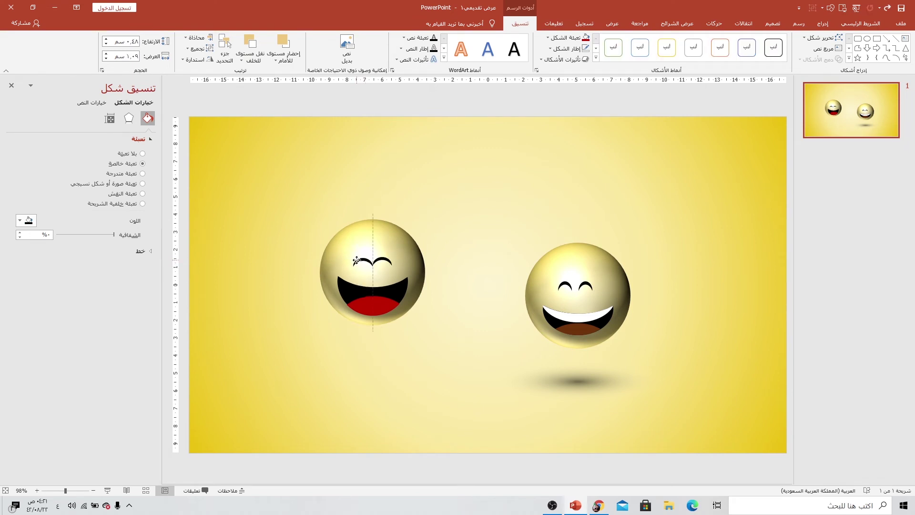
{"action": "left_click", "coordinate": [426, 345]}
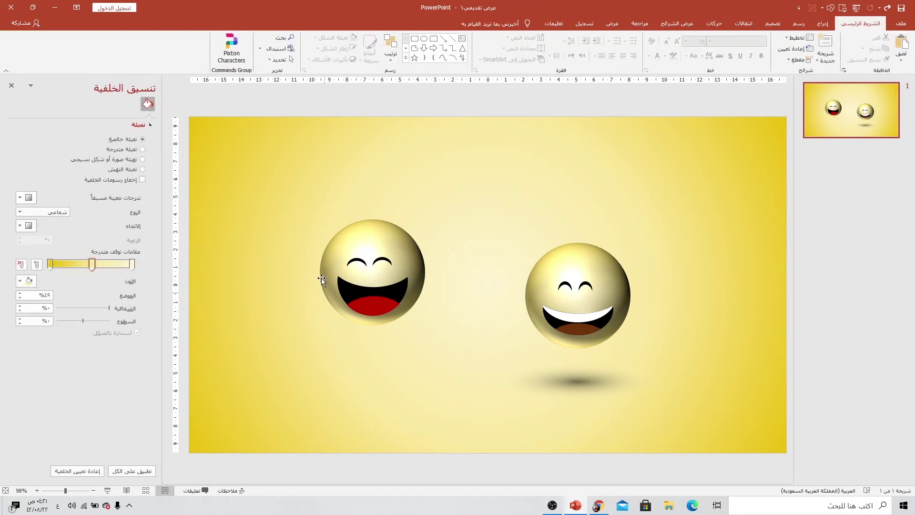
{"action": "left_click_drag", "start_coordinate": [349, 255], "coordinate": [454, 368]}
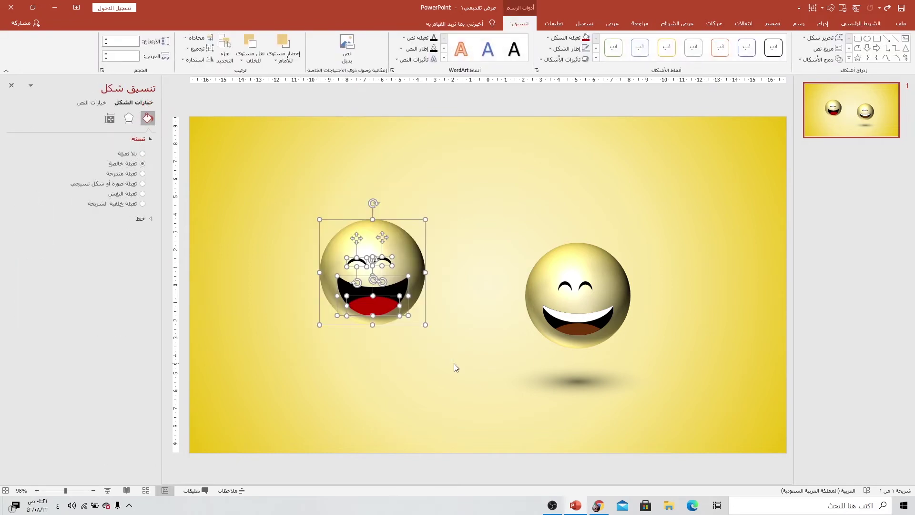
{"action": "key", "text": "ctrl+g"}
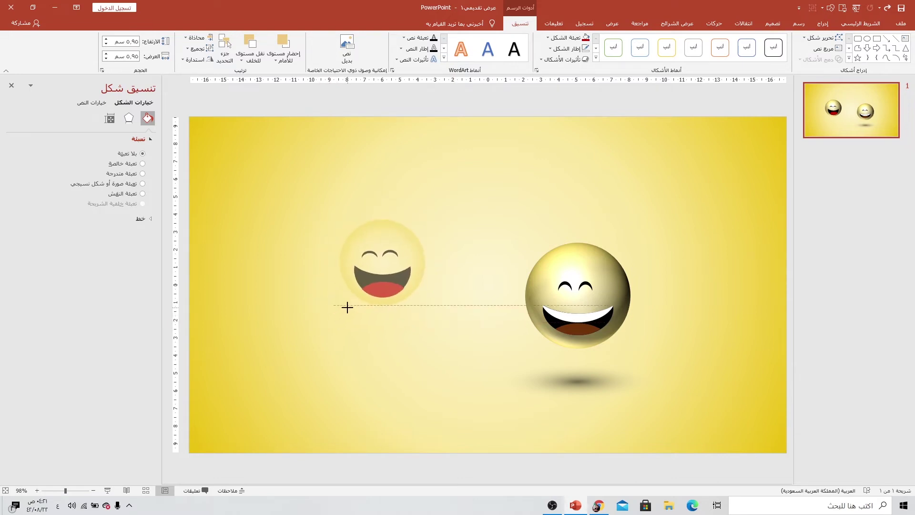
Shrink the left face to 4.83 cm and send it behind the right face.
{"action": "left_click_drag", "start_coordinate": [316, 329], "coordinate": [346, 307]}
{"action": "mouse_move", "coordinate": [413, 254]}
{"action": "left_mouse_down"}
{"action": "mouse_move", "coordinate": [552, 277]}
{"action": "mouse_move", "coordinate": [543, 277]}
{"action": "left_mouse_up"}
{"action": "left_click", "coordinate": [251, 56]}
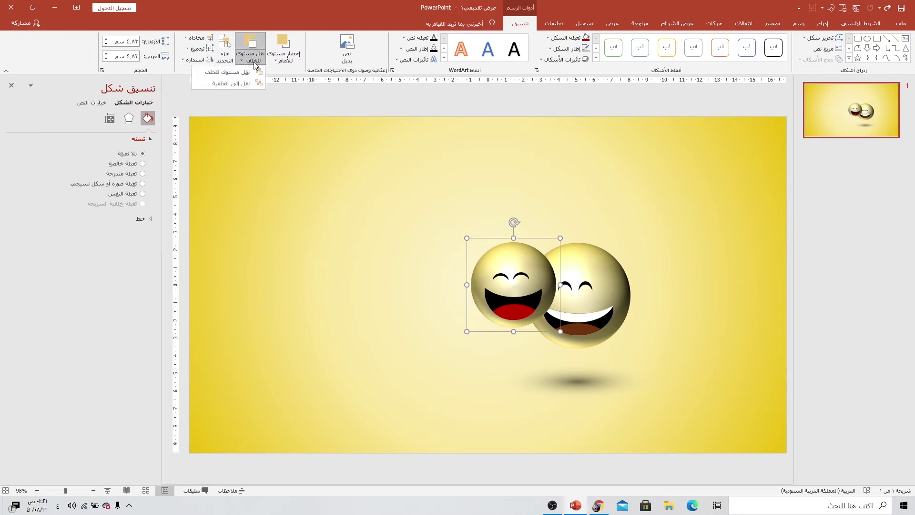
{"action": "left_click", "coordinate": [225, 84]}
{"action": "left_click_drag", "start_coordinate": [472, 246], "coordinate": [449, 246]}
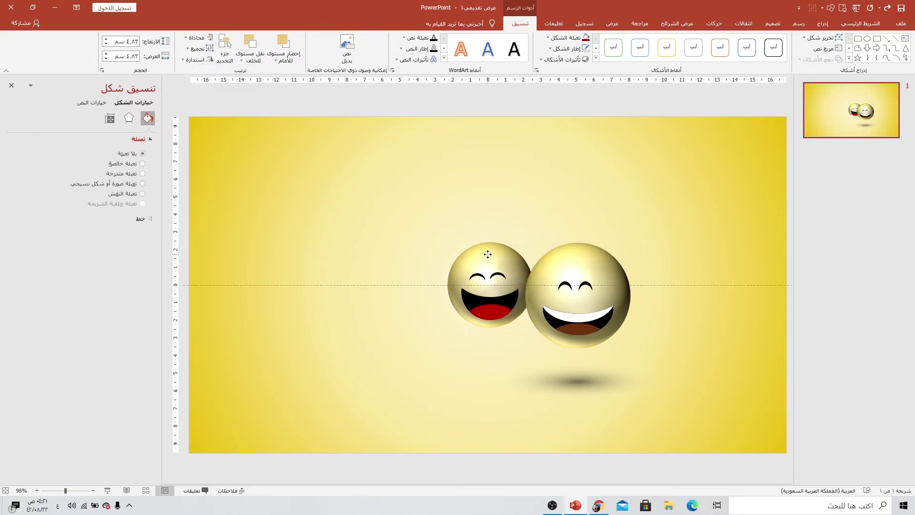
Copy the shadow, make it smaller, and place it under the left face.
{"action": "left_click", "coordinate": [571, 386]}
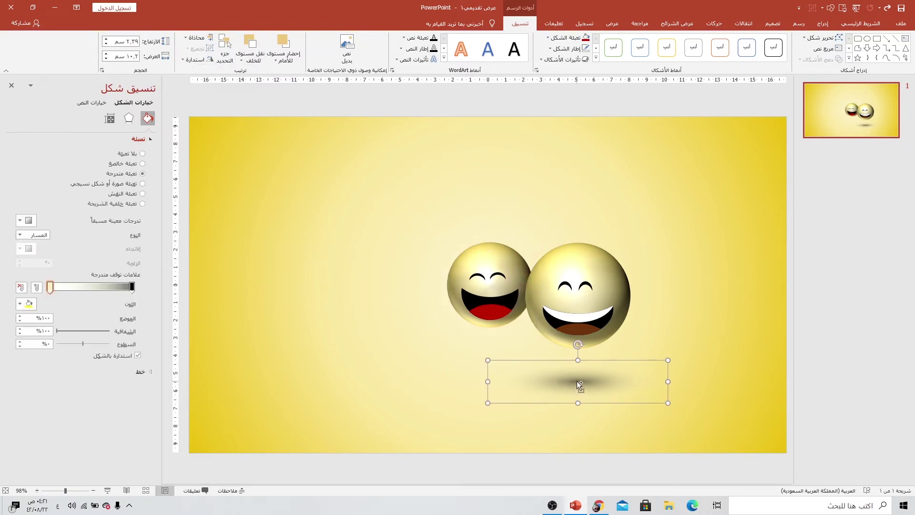
{"action": "left_click_drag", "start_coordinate": [577, 381], "coordinate": [495, 358]}
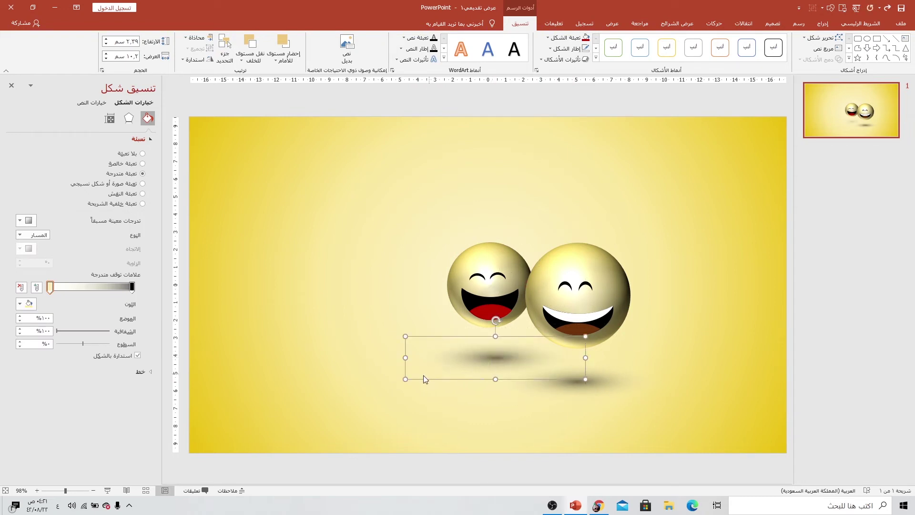
{"action": "left_click_drag", "start_coordinate": [405, 379], "coordinate": [454, 368]}
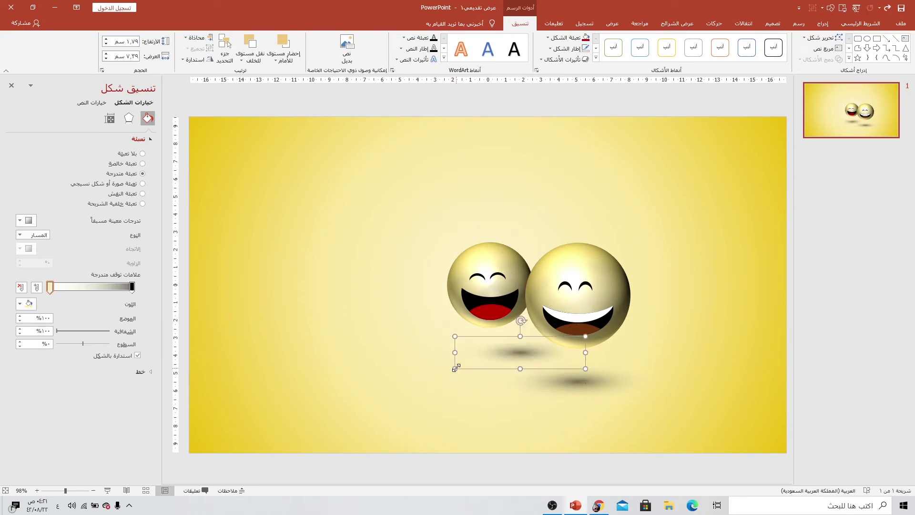
{"action": "left_click_drag", "start_coordinate": [518, 351], "coordinate": [492, 360]}
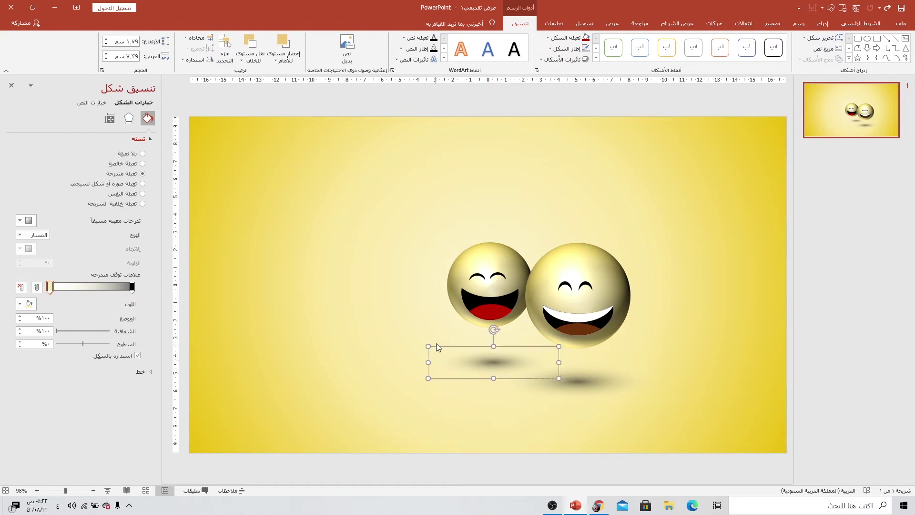
{"action": "left_click", "coordinate": [413, 292]}
Move both faces and their shadows to the left.
{"action": "left_click_drag", "start_coordinate": [388, 196], "coordinate": [737, 460]}
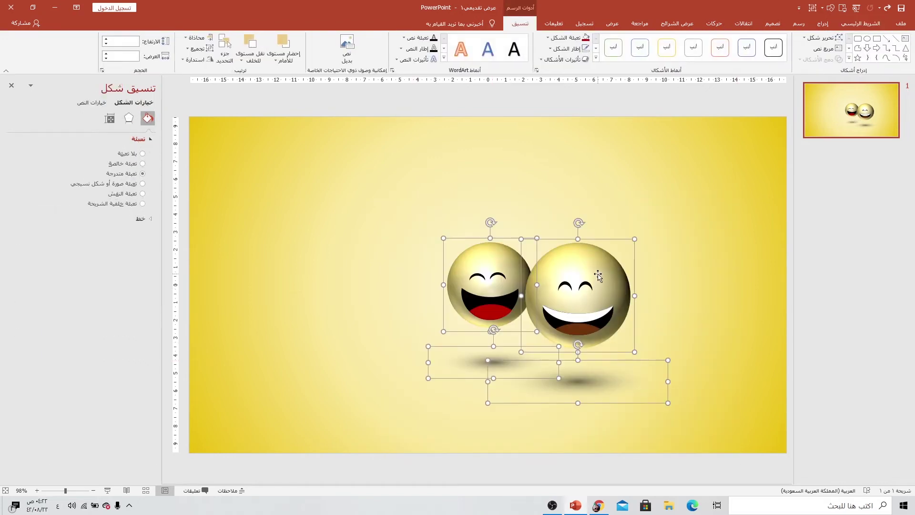
{"action": "left_click_drag", "start_coordinate": [598, 271], "coordinate": [541, 272]}
{"action": "left_click", "coordinate": [612, 292]}
Duplicate the left face with its shadow and move the copy to the upper right.
{"action": "left_click", "coordinate": [400, 328]}
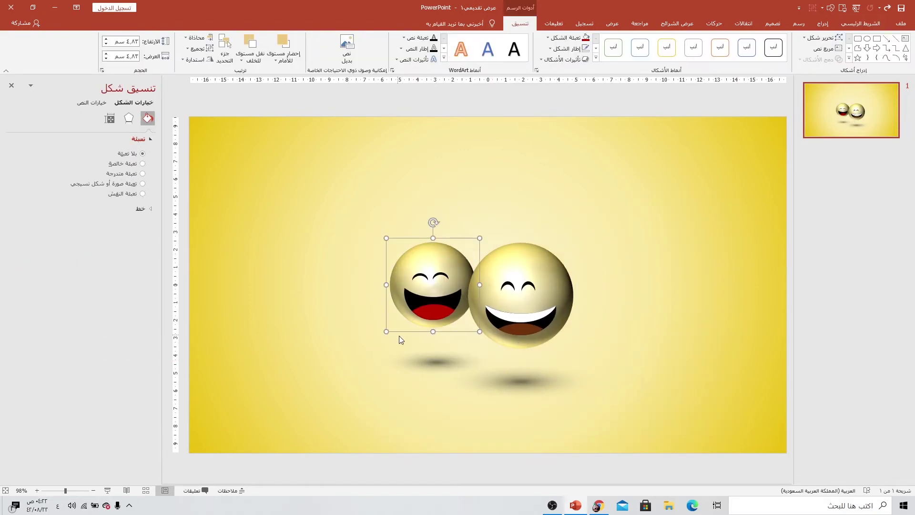
{"action": "left_click", "coordinate": [431, 364], "text": "shift"}
{"action": "key", "text": "ctrl+d"}
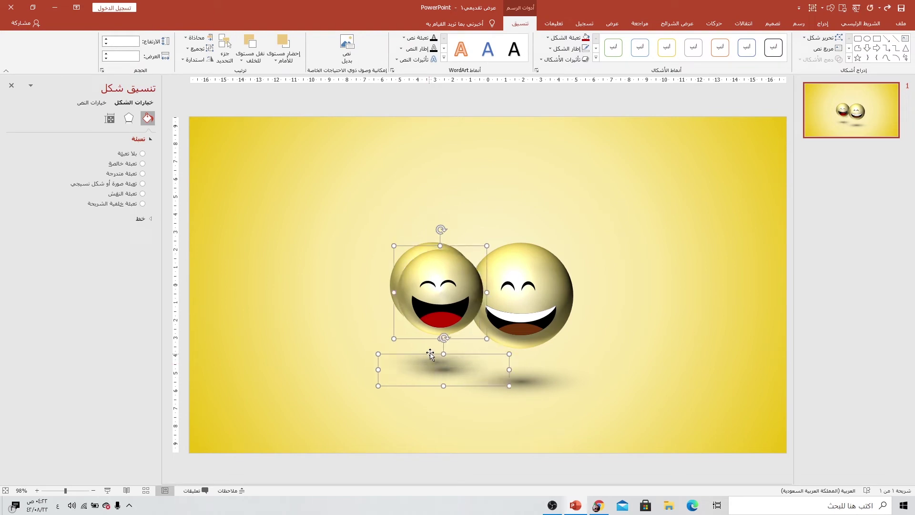
{"action": "left_click_drag", "start_coordinate": [456, 279], "coordinate": [630, 231]}
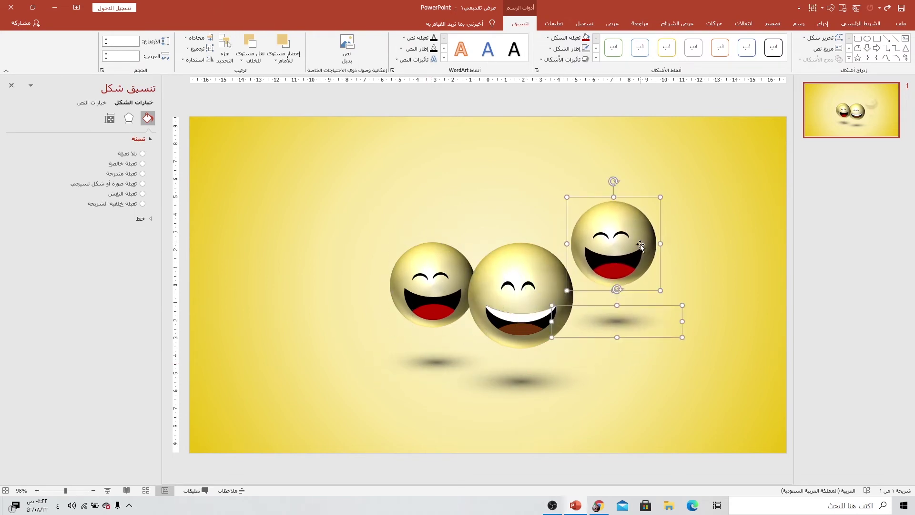
{"action": "key", "text": "Escape"}
Resize the new upper-right face to 4.03 cm and select its ball shape.
{"action": "left_click", "coordinate": [639, 246]}
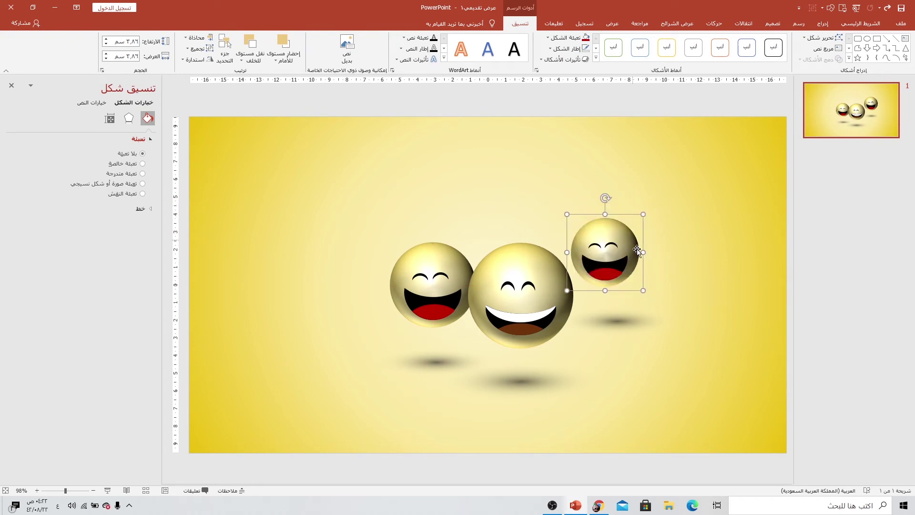
{"action": "left_click_drag", "start_coordinate": [640, 209], "coordinate": [646, 211]}
{"action": "left_click", "coordinate": [634, 249]}
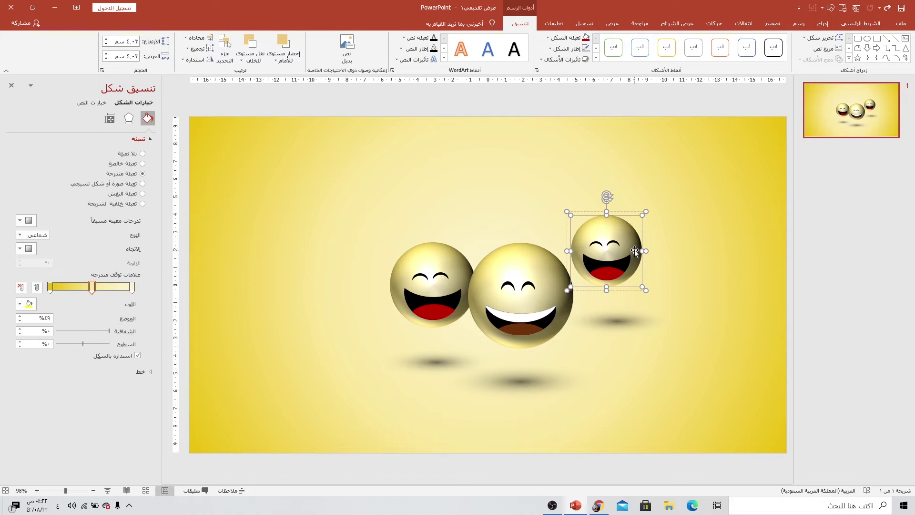
{"action": "left_click", "coordinate": [670, 293]}
{"action": "left_click", "coordinate": [609, 253]}
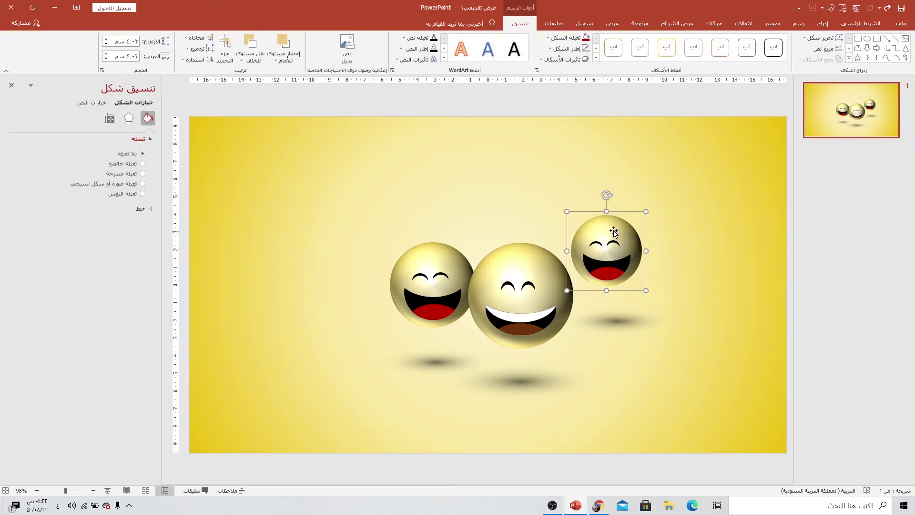
{"action": "left_click", "coordinate": [614, 232]}
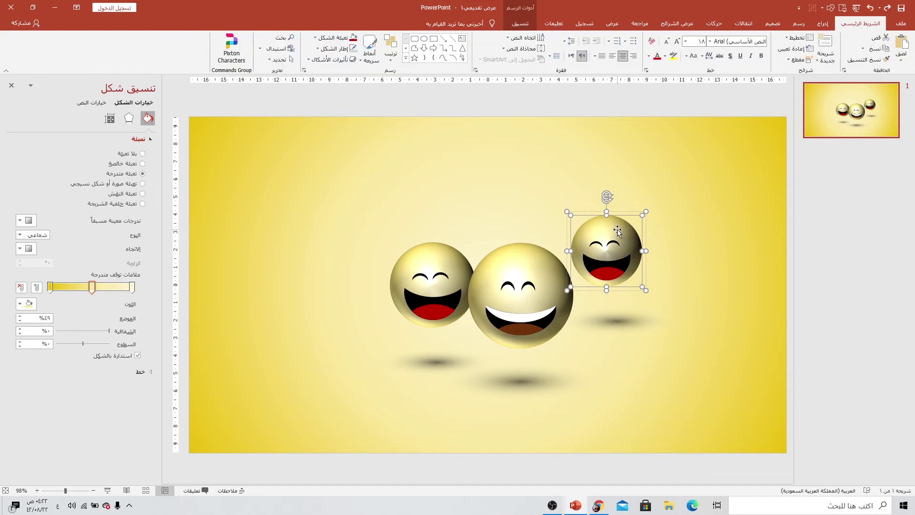
Set the small face's top bevel to 10.5 pt width and 10 pt height.
{"action": "left_click", "coordinate": [129, 118]}
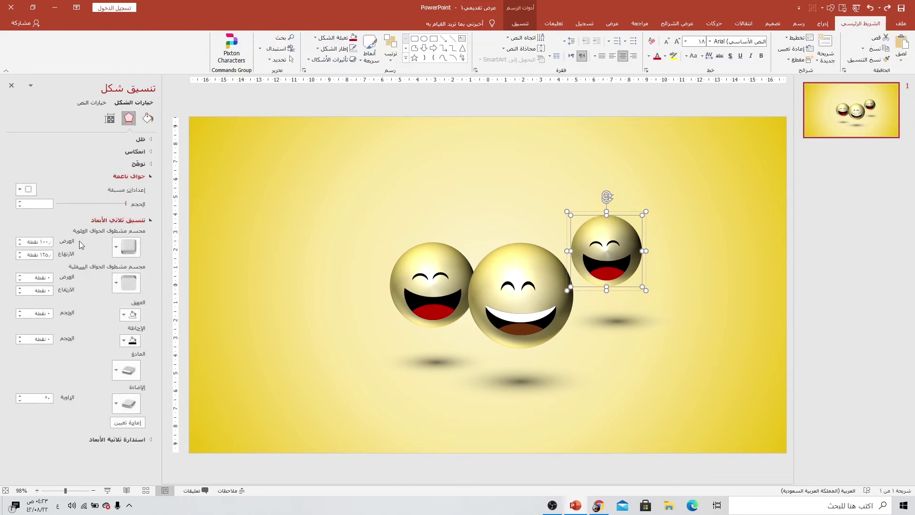
{"action": "double_click", "coordinate": [42, 243]}
{"action": "type", "text": "10.5"}
{"action": "double_click", "coordinate": [41, 255]}
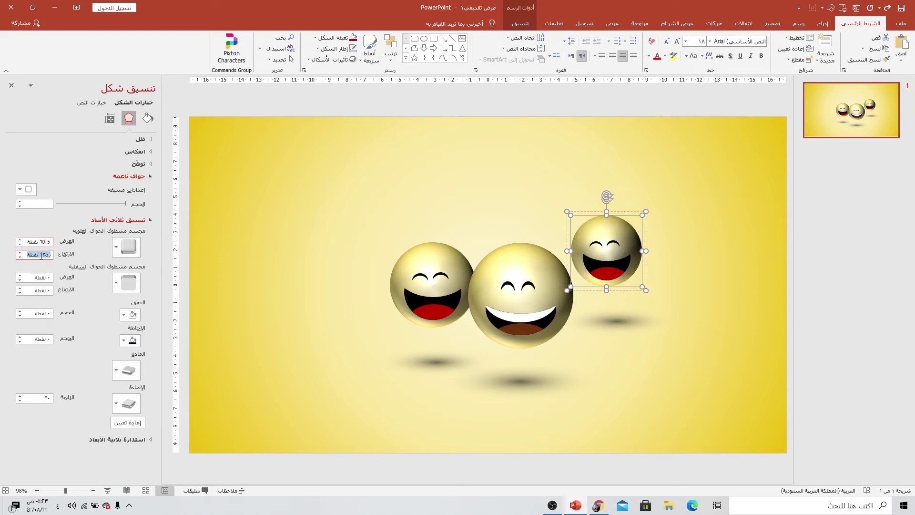
{"action": "type", "text": "10"}
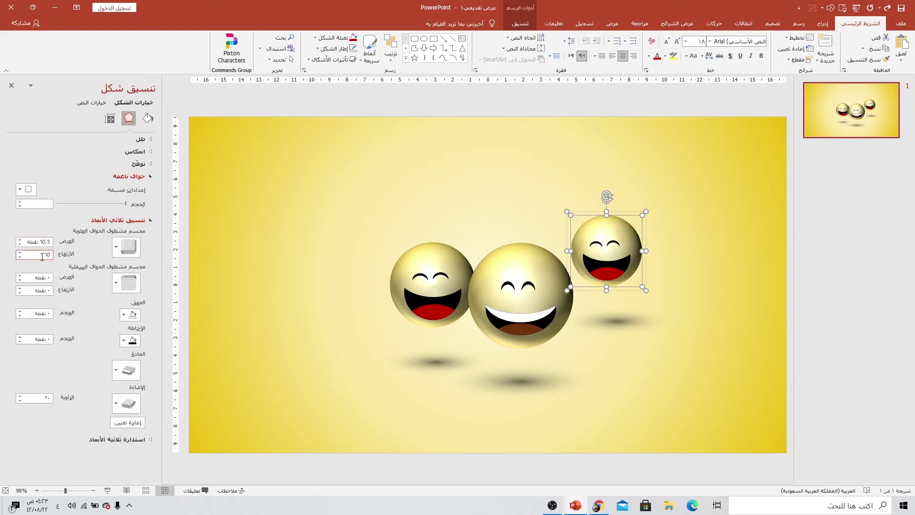
Set the left smiley's top bevel width and height to 70.5 pt.
{"action": "left_click", "coordinate": [437, 268]}
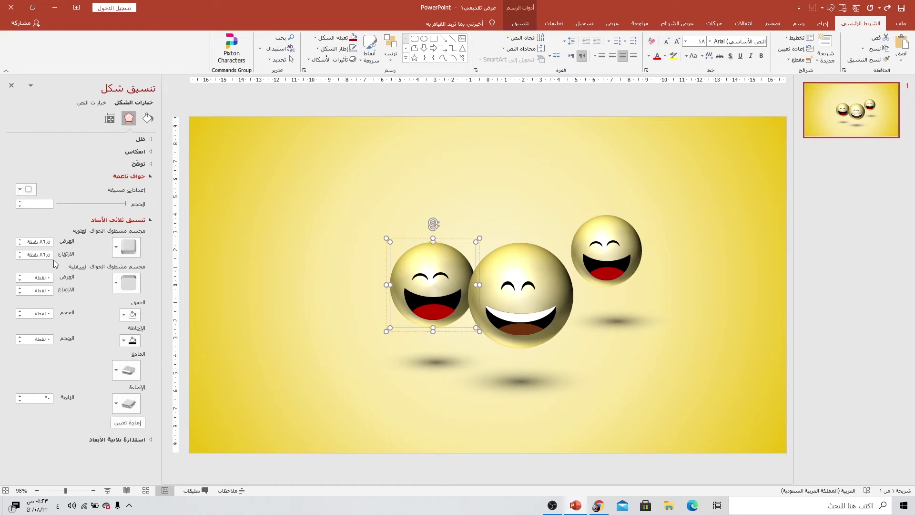
{"action": "double_click", "coordinate": [44, 243]}
{"action": "type", "text": "70.5"}
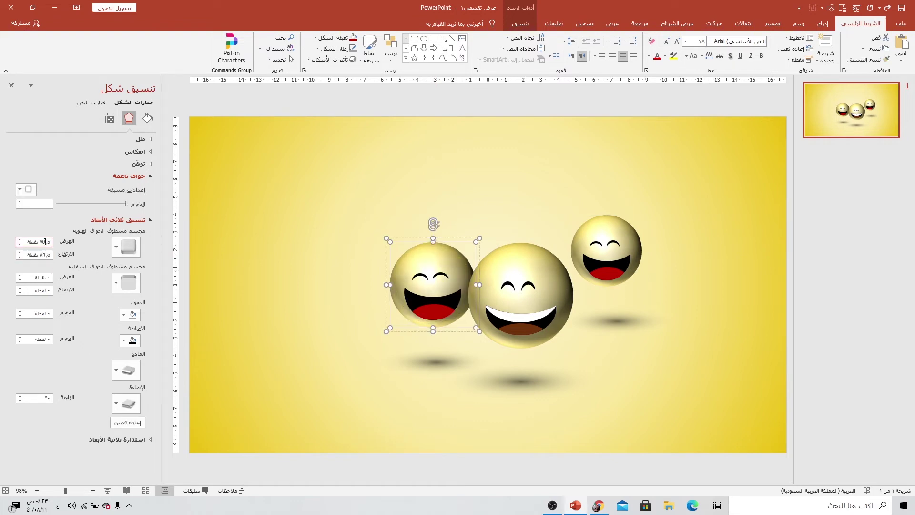
{"action": "double_click", "coordinate": [42, 256]}
{"action": "type", "text": "70"}
{"action": "left_click", "coordinate": [313, 281]}
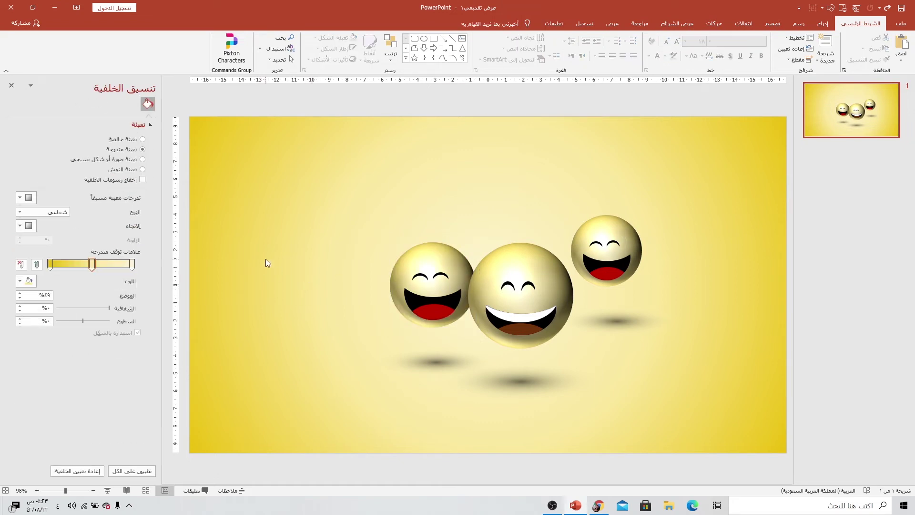
Copy the small right smiley to the top centre of the slide.
{"action": "left_click", "coordinate": [608, 239]}
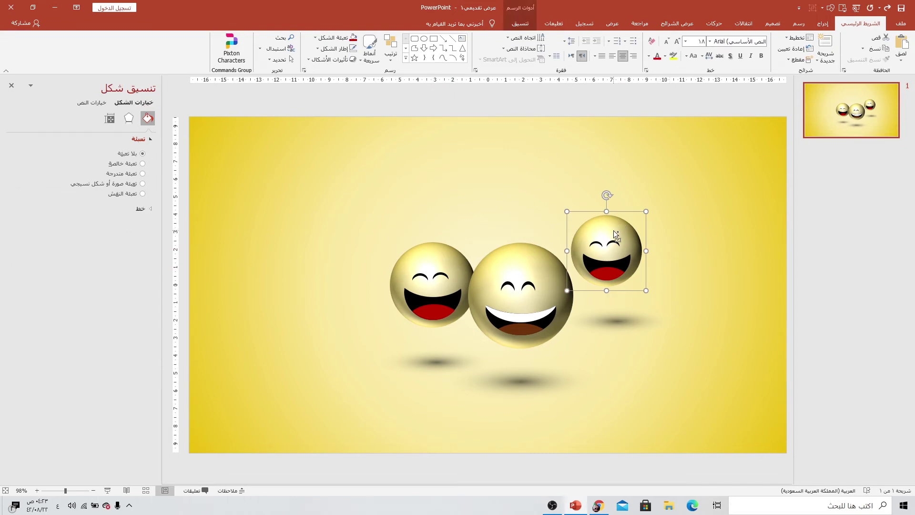
{"action": "left_click_drag", "start_coordinate": [614, 230], "coordinate": [505, 209]}
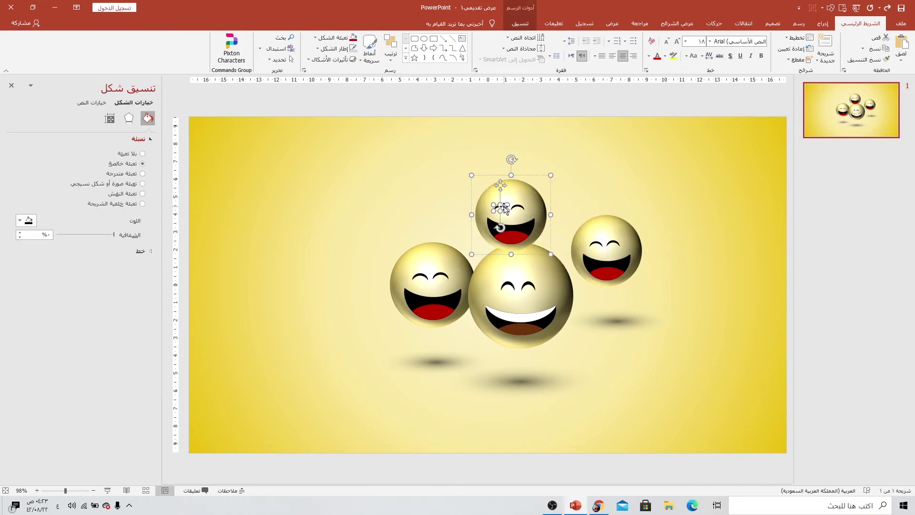
{"action": "key", "text": "Escape"}
{"action": "left_click", "coordinate": [503, 226]}
{"action": "key", "text": "Delete"}
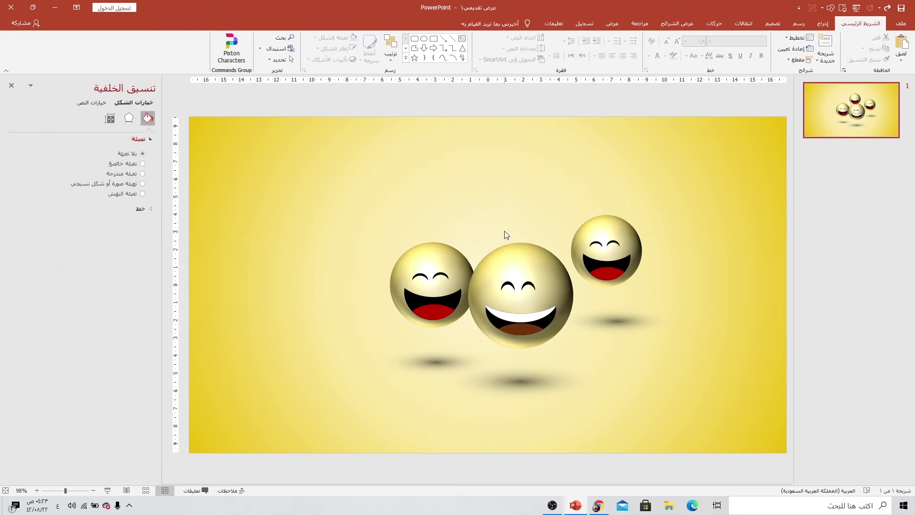
{"action": "key", "text": "ctrl+z"}
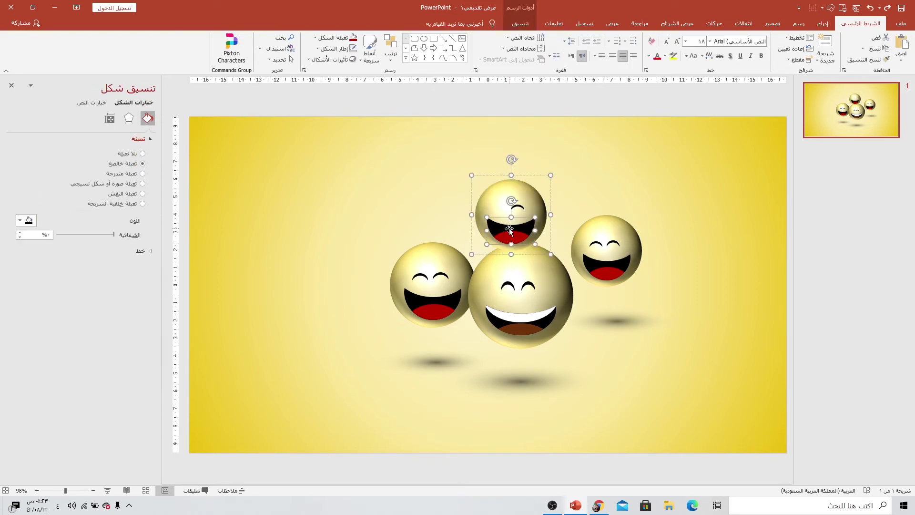
Delete the copy's mouth and eye arcs and shrink the plain ball.
{"action": "left_click", "coordinate": [508, 237]}
{"action": "key", "text": "Delete"}
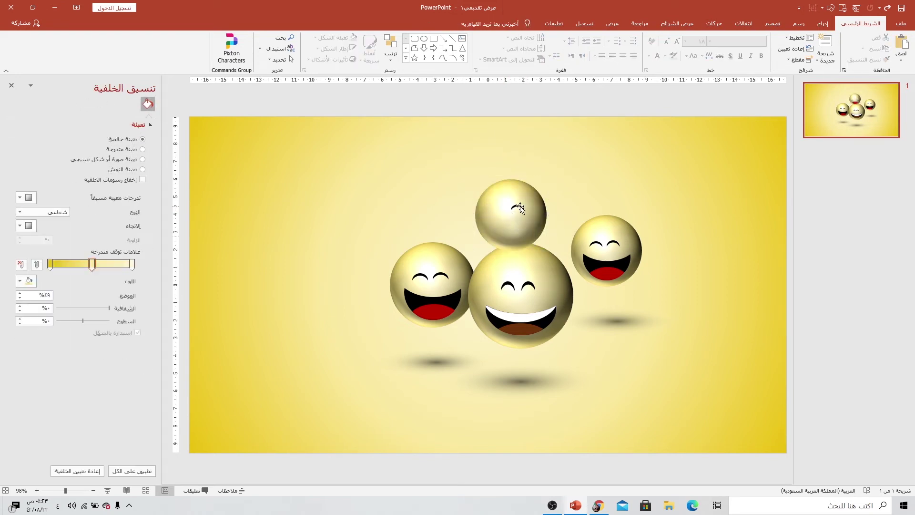
{"action": "left_click", "coordinate": [519, 207]}
{"action": "left_click", "coordinate": [520, 207]}
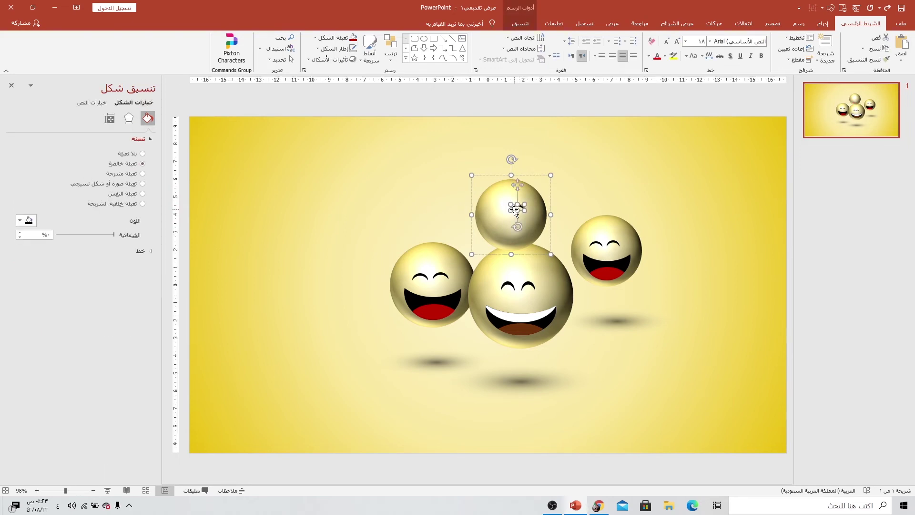
{"action": "key", "text": "Delete"}
{"action": "left_click", "coordinate": [480, 181]}
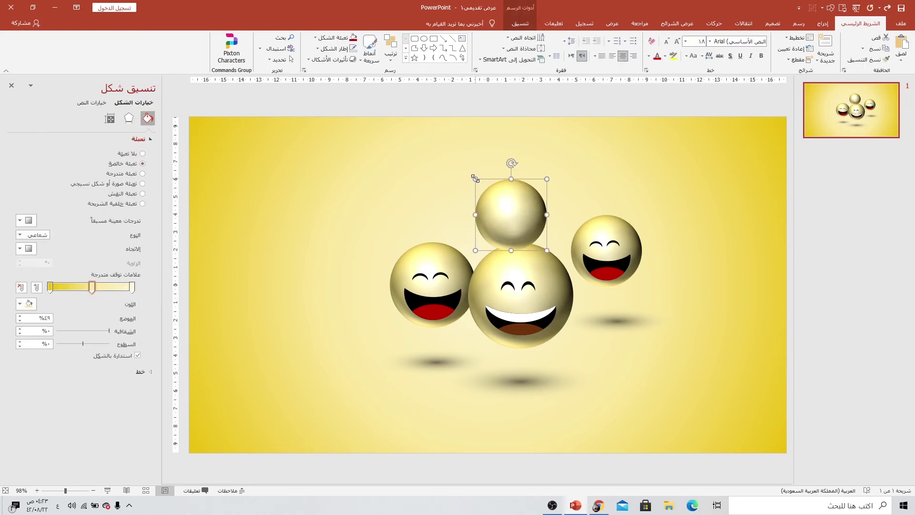
{"action": "left_click_drag", "start_coordinate": [475, 179], "coordinate": [525, 210]}
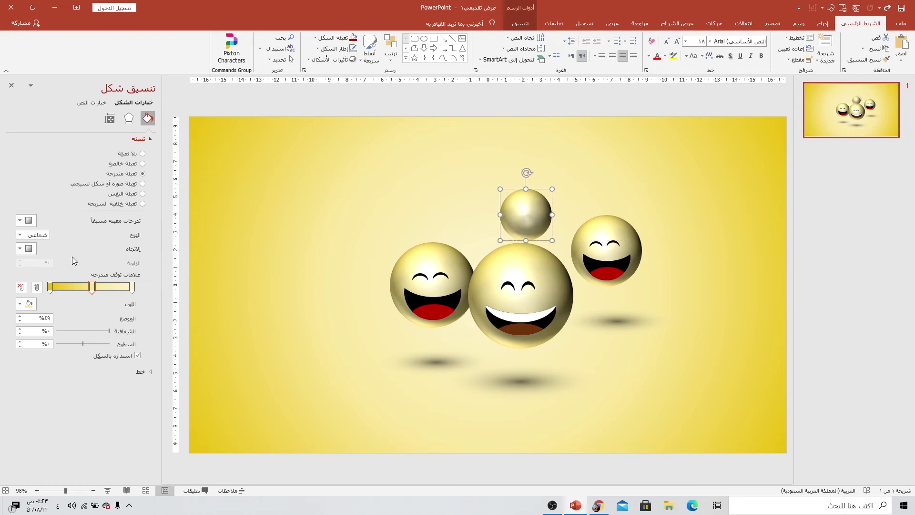
Give the ball a 45 pt top bevel and move it beside the right smiley.
{"action": "left_click", "coordinate": [128, 118]}
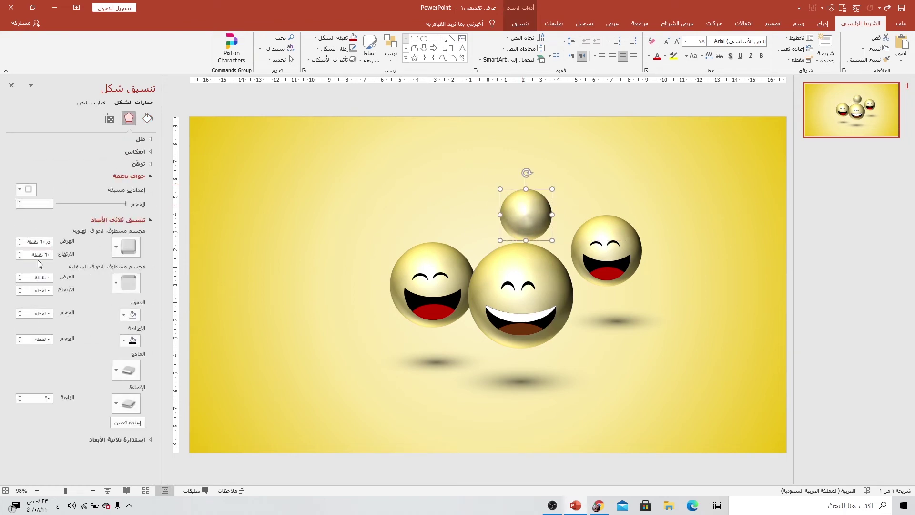
{"action": "type", "text": "45"}
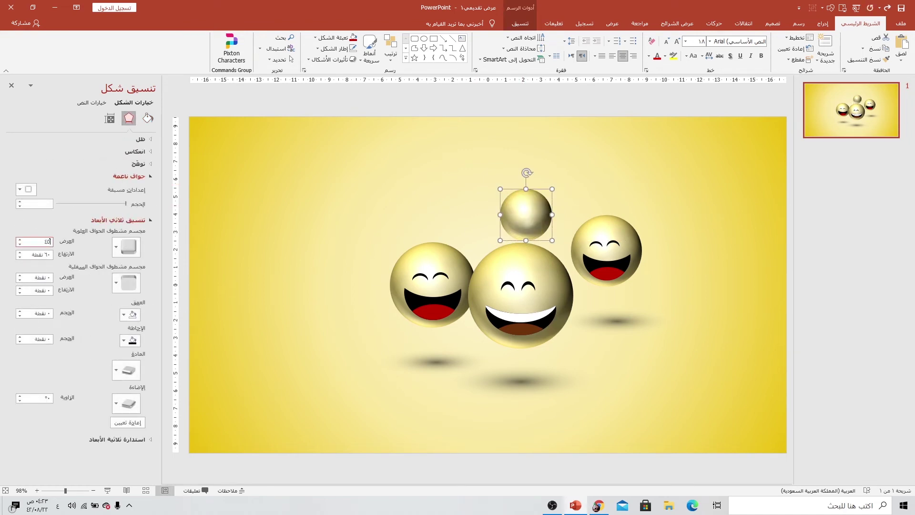
{"action": "left_click", "coordinate": [43, 254]}
{"action": "type", "text": "4"}
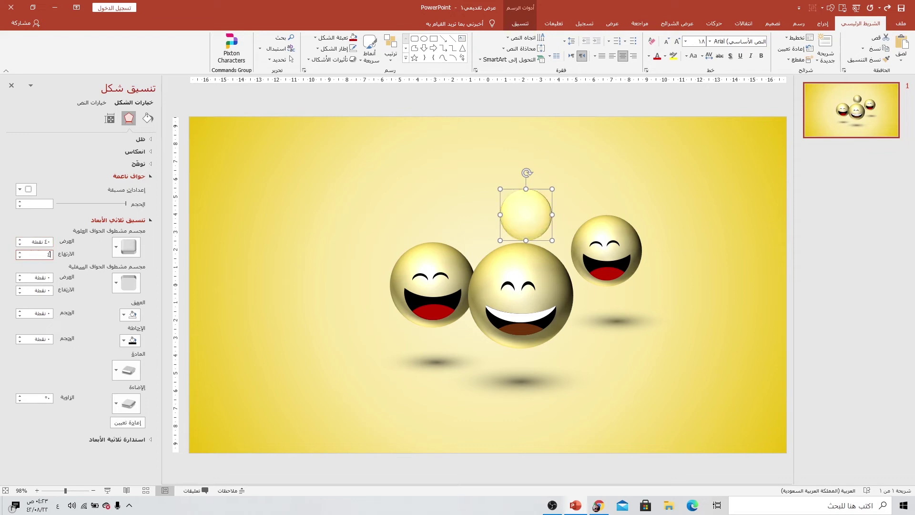
{"action": "type", "text": "5"}
{"action": "left_click_drag", "start_coordinate": [519, 218], "coordinate": [549, 228]}
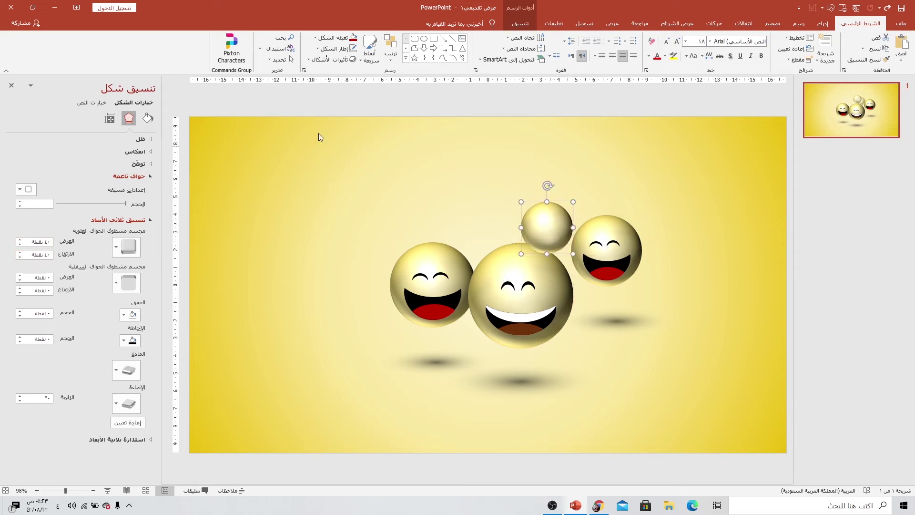
{"action": "left_click", "coordinate": [521, 24]}
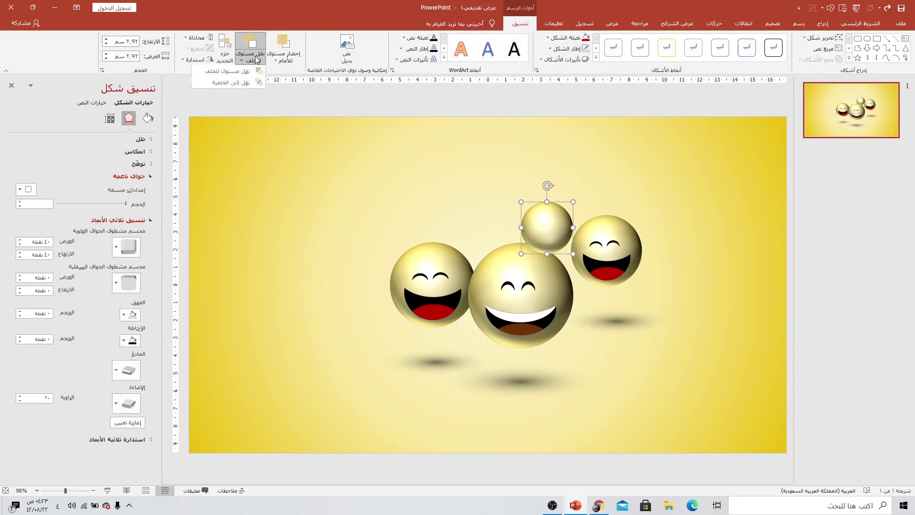
Duplicate the ball between the left and centre smileys with a 25 pt top bevel.
{"action": "left_click_drag", "start_coordinate": [541, 226], "coordinate": [535, 222]}
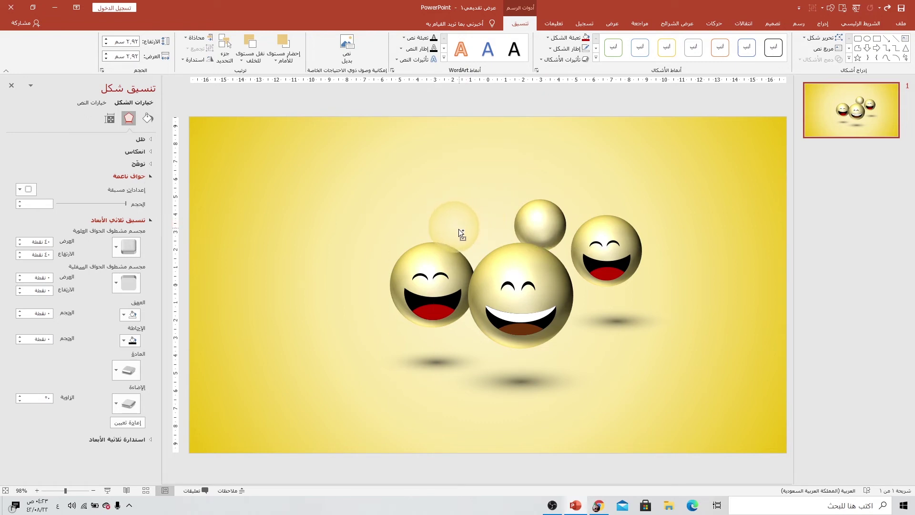
{"action": "mouse_move", "coordinate": [451, 237]}
{"action": "left_mouse_down"}
{"action": "mouse_move", "coordinate": [462, 241]}
{"action": "mouse_move", "coordinate": [427, 239]}
{"action": "mouse_move", "coordinate": [467, 235]}
{"action": "mouse_move", "coordinate": [448, 226]}
{"action": "mouse_move", "coordinate": [477, 246]}
{"action": "left_mouse_up"}
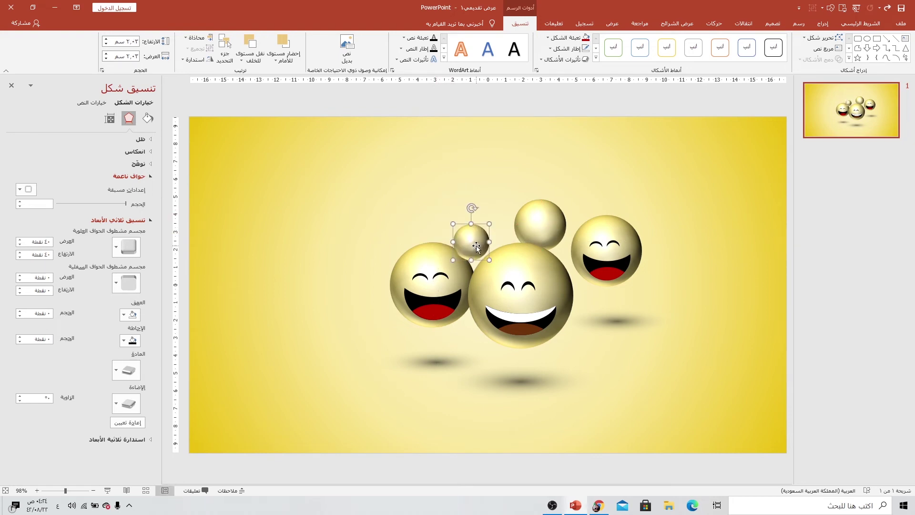
{"action": "double_click", "coordinate": [46, 243]}
{"action": "type", "text": "25"}
{"action": "left_click", "coordinate": [49, 256]}
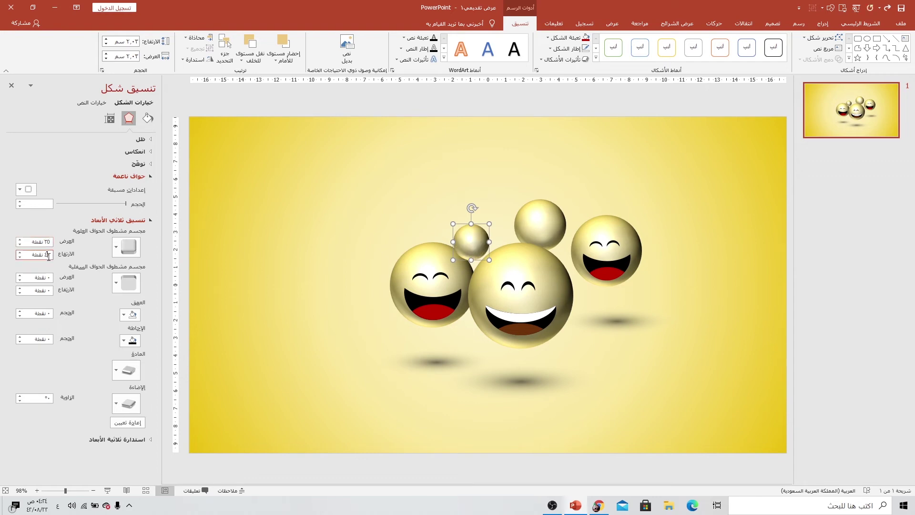
{"action": "type", "text": "25"}
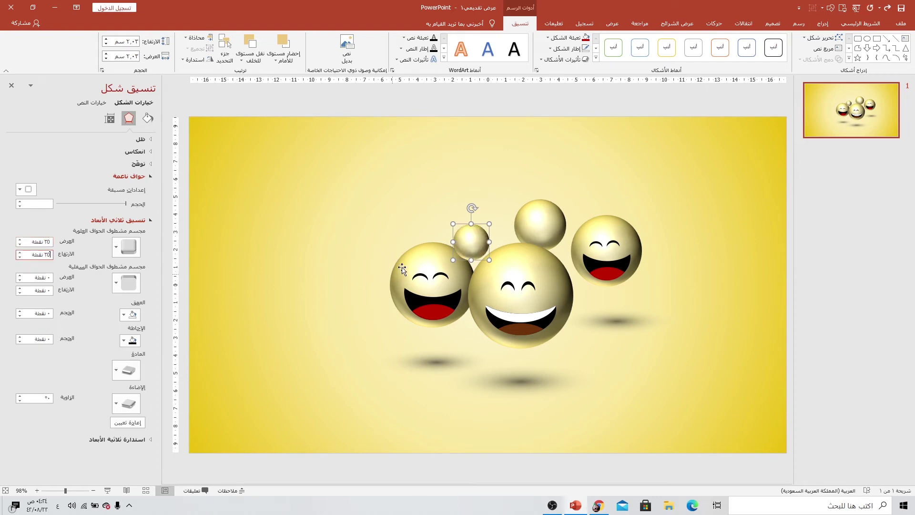
Nudge the small ball down and left into place.
{"action": "key", "text": "Left"}
{"action": "key", "text": "Down"}
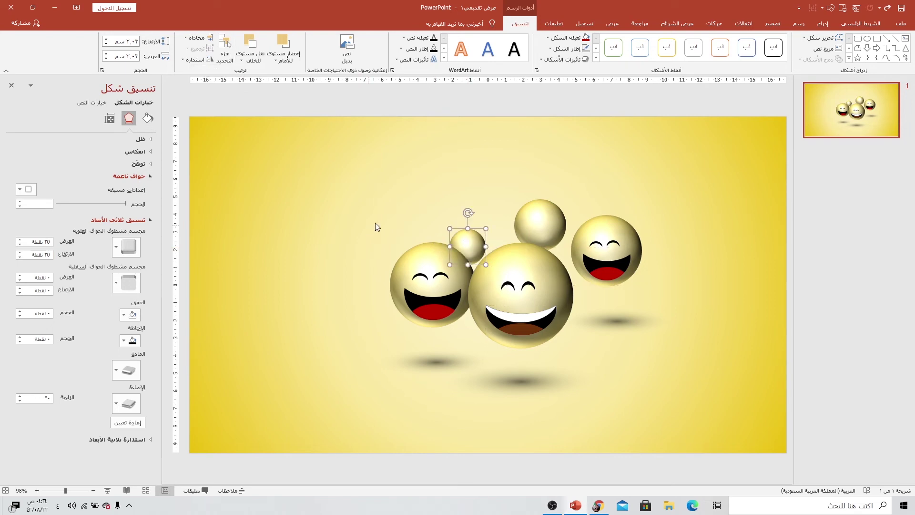
{"action": "left_click", "coordinate": [377, 228]}
Marquee-select all the smileys and balls and shift the whole arrangement slightly left.
{"action": "left_click", "coordinate": [608, 235]}
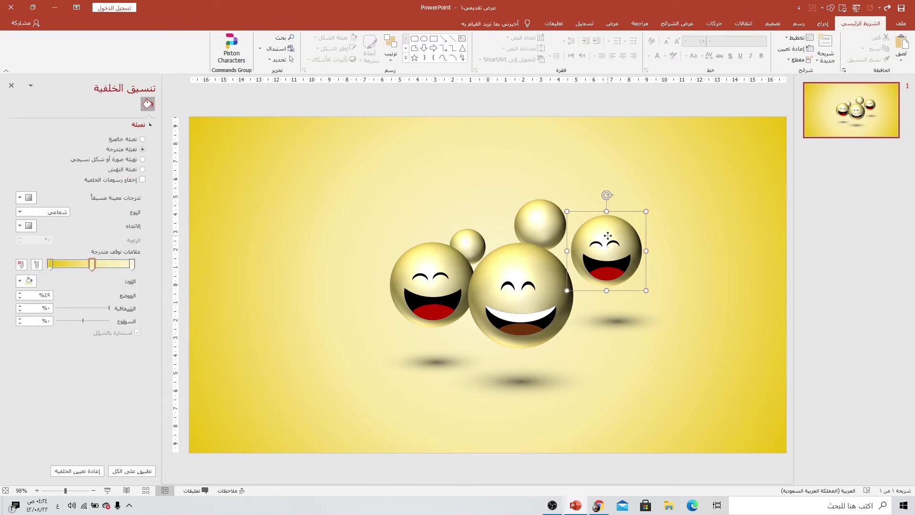
{"action": "left_click", "coordinate": [494, 286]}
{"action": "left_click", "coordinate": [420, 286]}
{"action": "left_click", "coordinate": [316, 179]}
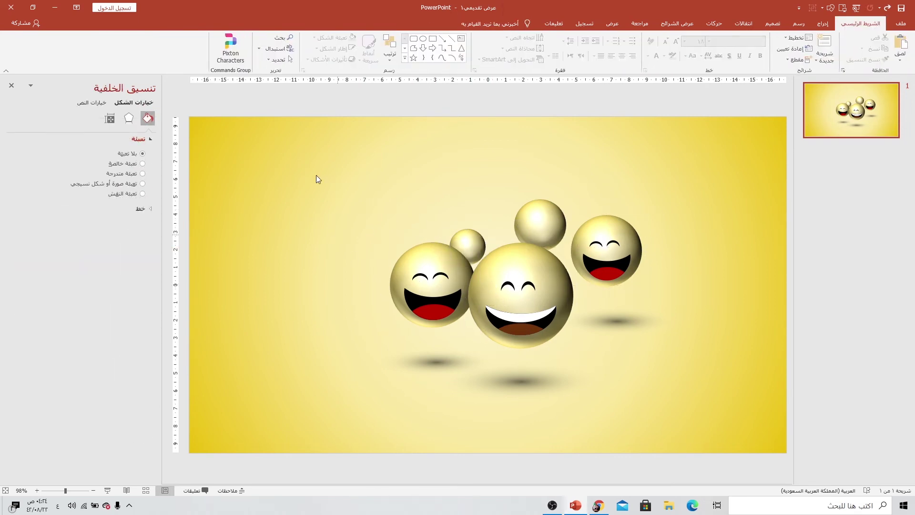
{"action": "left_click_drag", "start_coordinate": [318, 180], "coordinate": [700, 437]}
{"action": "left_click_drag", "start_coordinate": [548, 286], "coordinate": [505, 279]}
{"action": "left_click", "coordinate": [668, 411]}
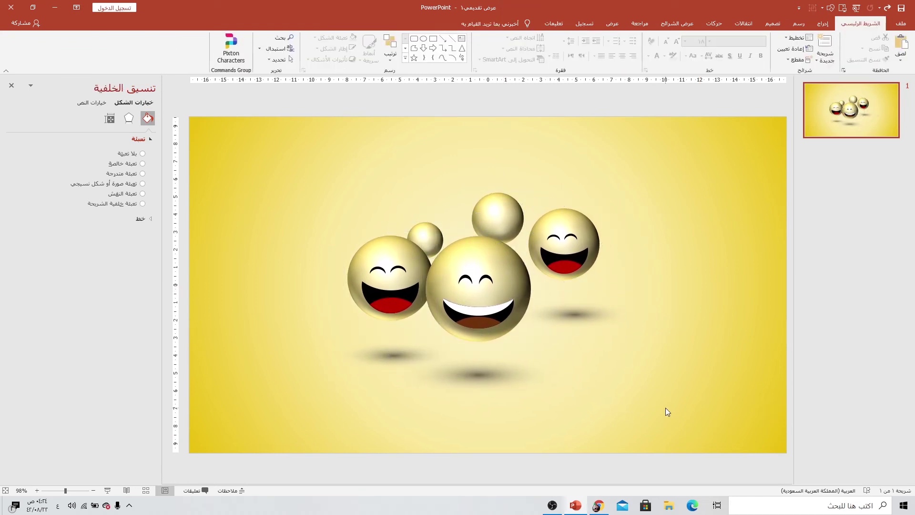
Select the centre smiley, close the Format pane and show the empty Animation Pane.
{"action": "left_click", "coordinate": [480, 273]}
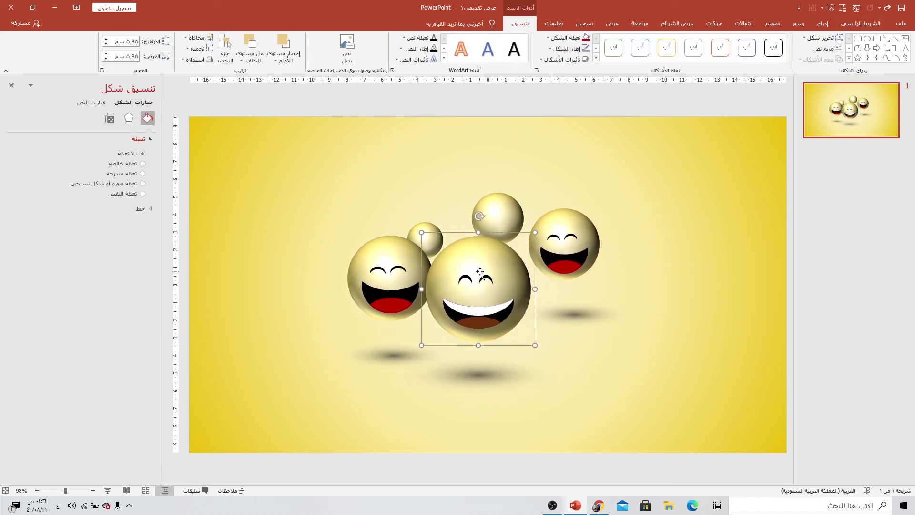
{"action": "left_click", "coordinate": [12, 86]}
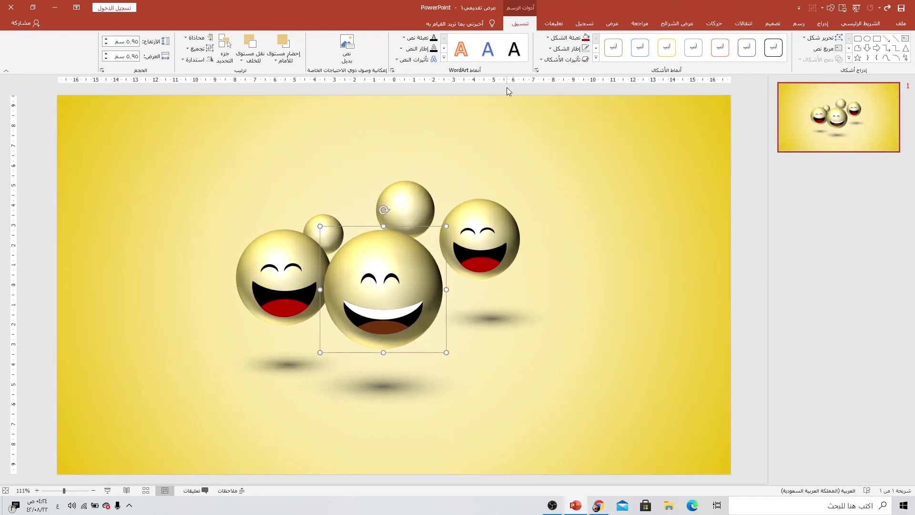
{"action": "left_click", "coordinate": [715, 24]}
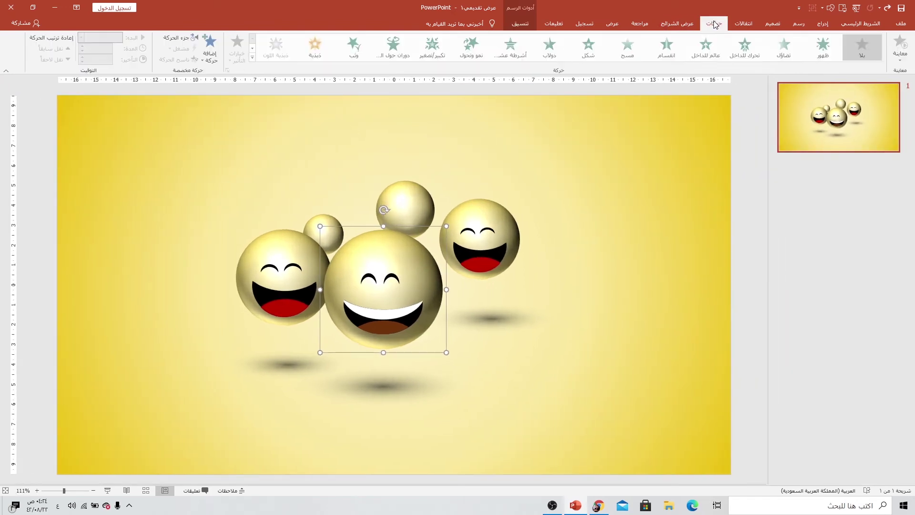
{"action": "left_click", "coordinate": [180, 37]}
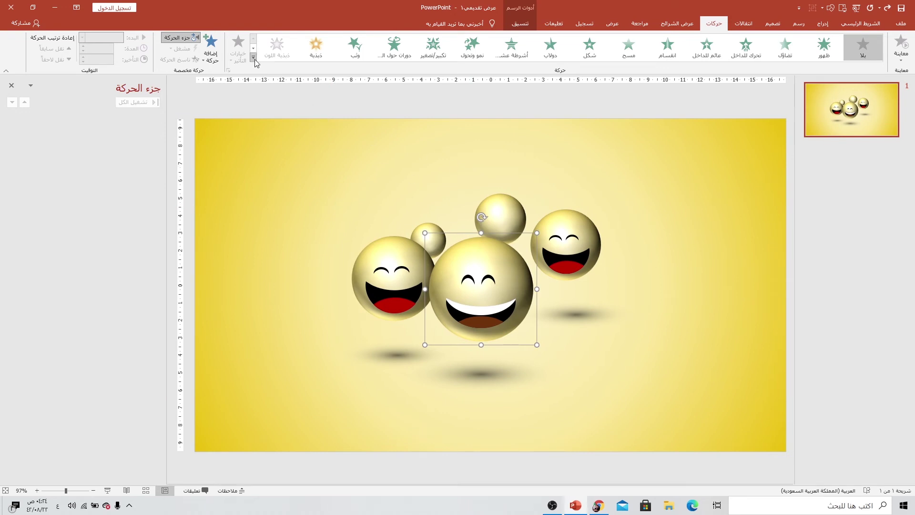
Add the Grow/Shrink entrance effect to the centre smiley from More Entrance Effects.
{"action": "left_click", "coordinate": [211, 50]}
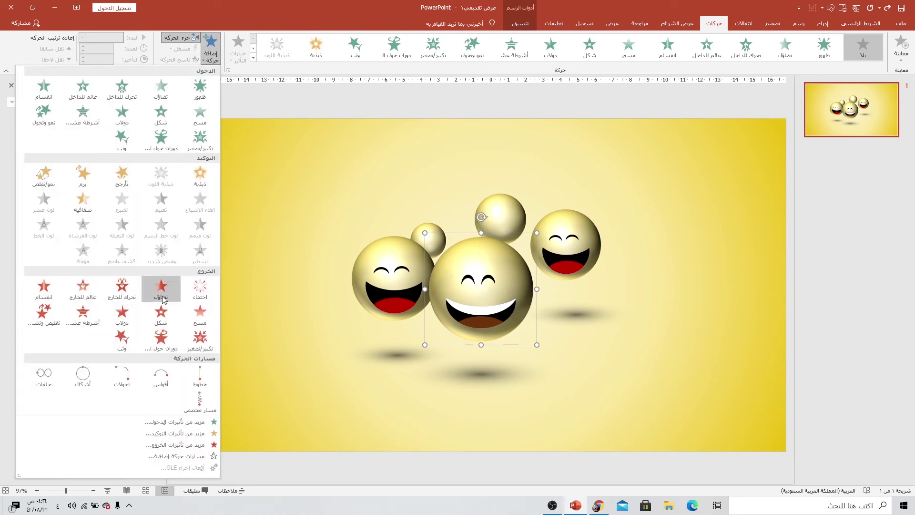
{"action": "left_click", "coordinate": [174, 423]}
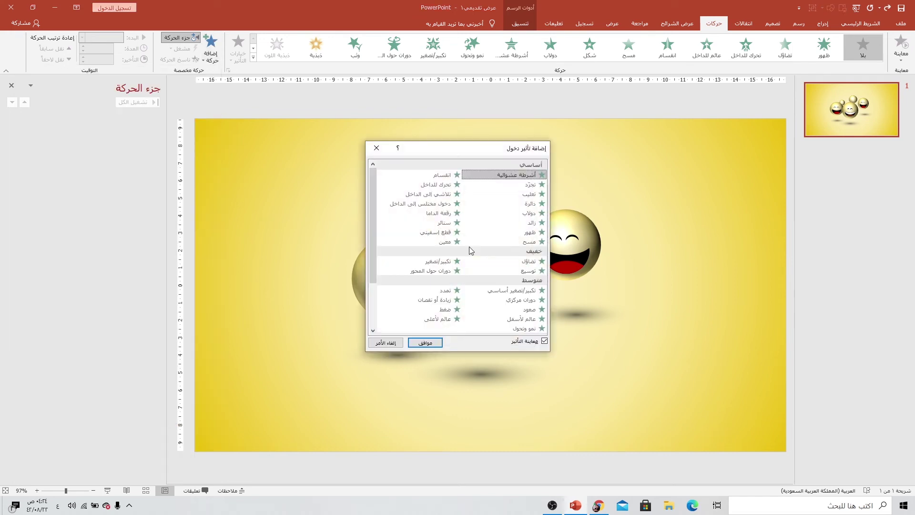
{"action": "left_click", "coordinate": [419, 262]}
{"action": "left_click", "coordinate": [426, 343]}
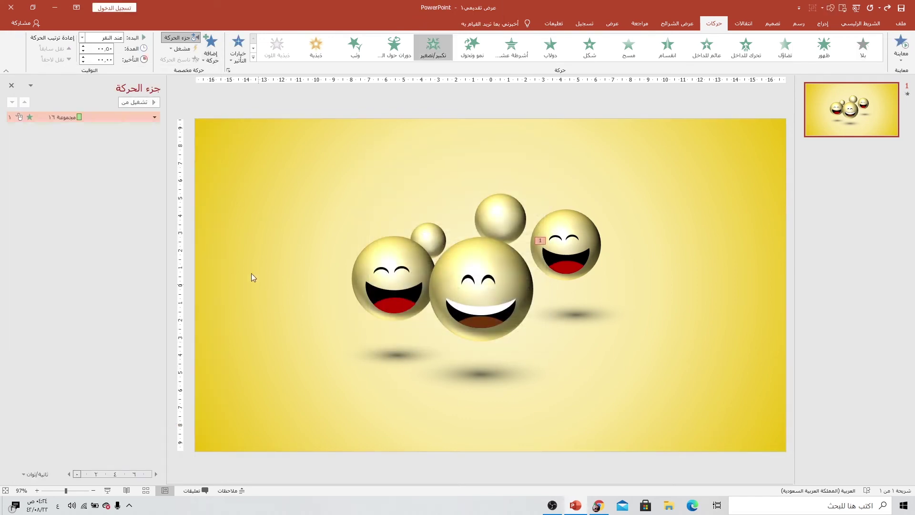
{"action": "left_click", "coordinate": [154, 102]}
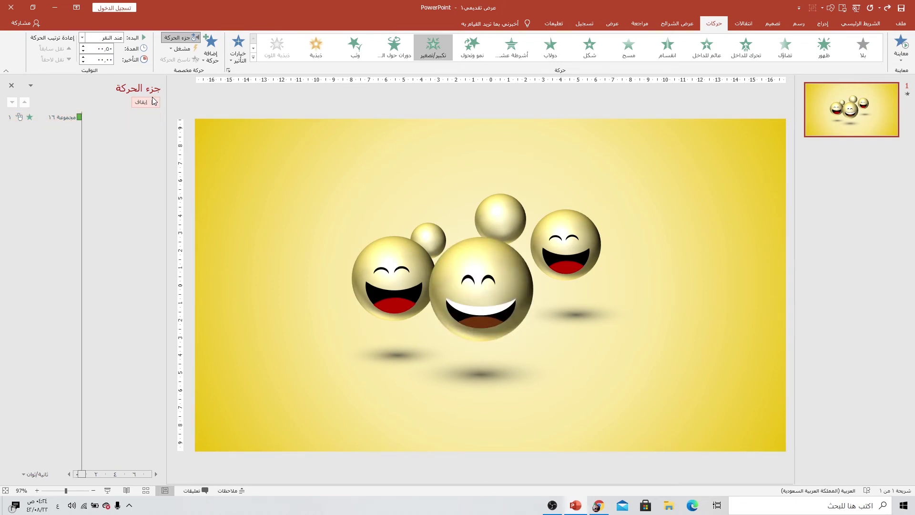
Set the entrance to start With Previous and last 2 seconds.
{"action": "left_click", "coordinate": [82, 41]}
{"action": "left_click", "coordinate": [98, 56]}
{"action": "double_click", "coordinate": [104, 118]}
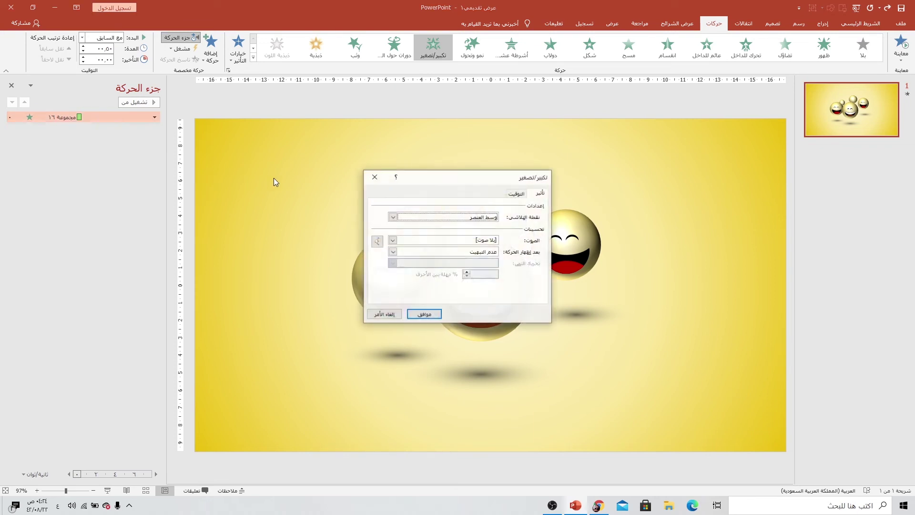
{"action": "left_click", "coordinate": [513, 195]}
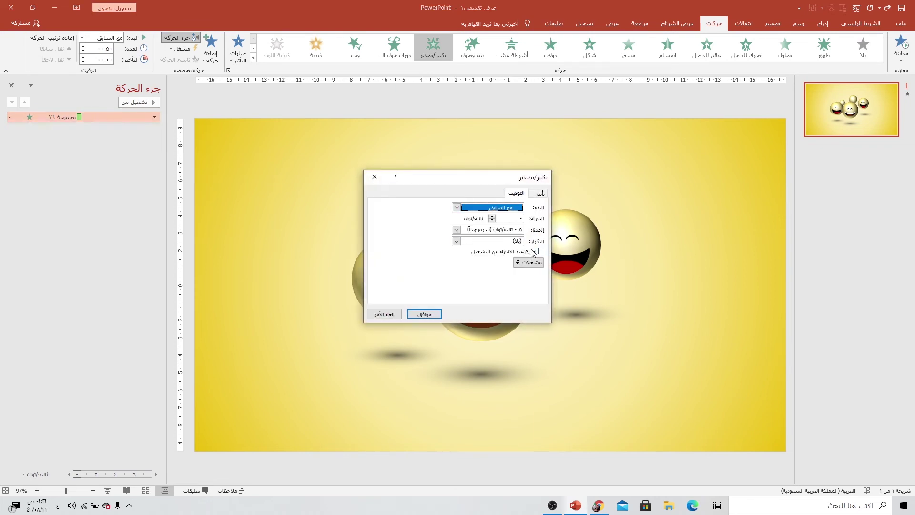
{"action": "left_click", "coordinate": [457, 231]}
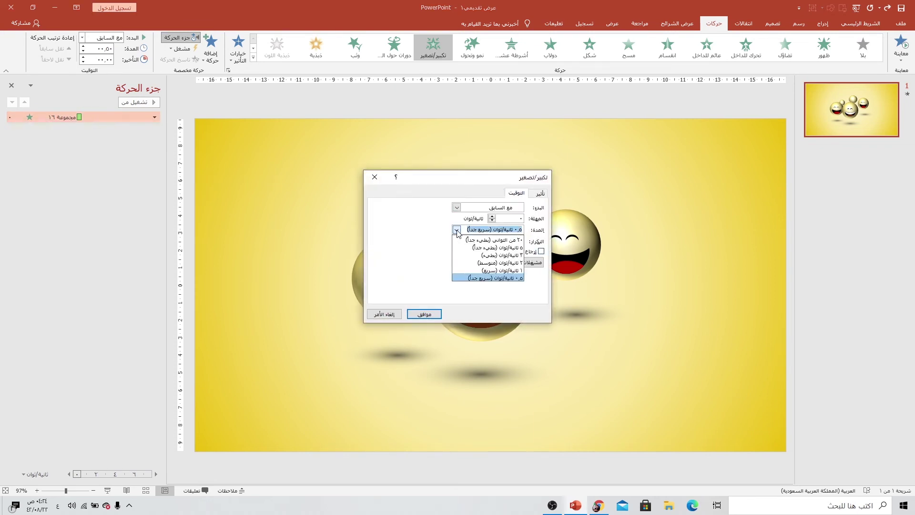
{"action": "left_click", "coordinate": [468, 262]}
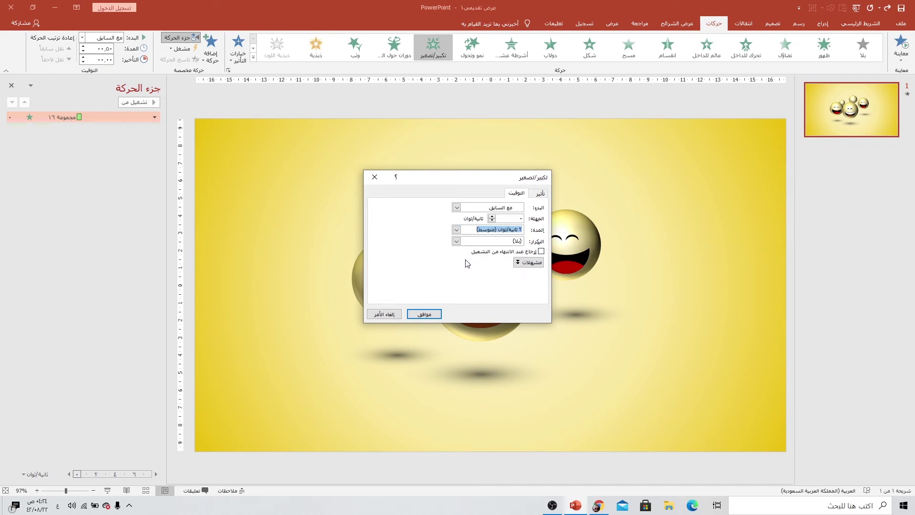
{"action": "left_click", "coordinate": [425, 315]}
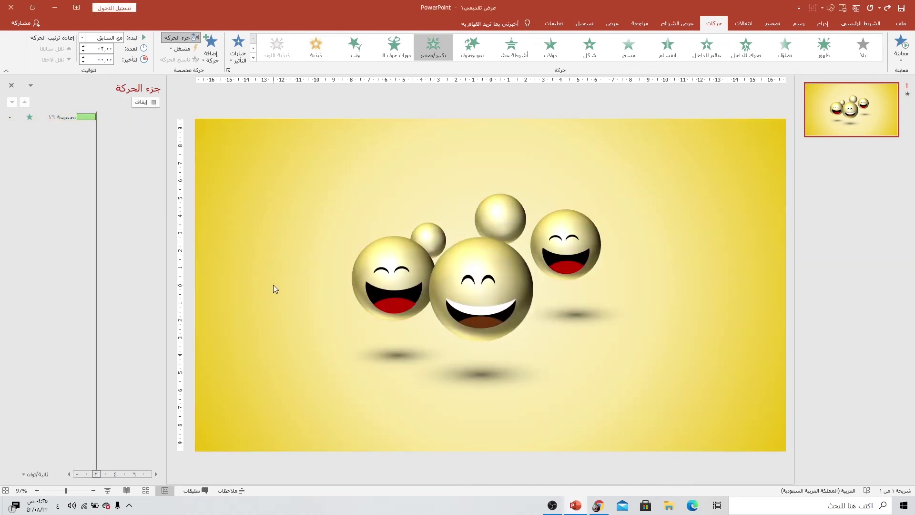
{"action": "left_click", "coordinate": [211, 56]}
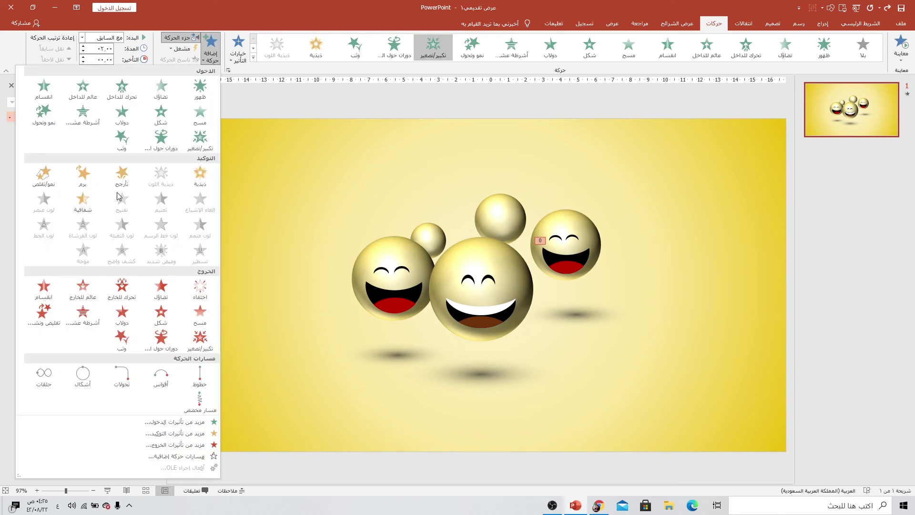
Add a Grow/Shrink emphasis pulse to the centre smiley, starting With Previous.
{"action": "left_click", "coordinate": [42, 176]}
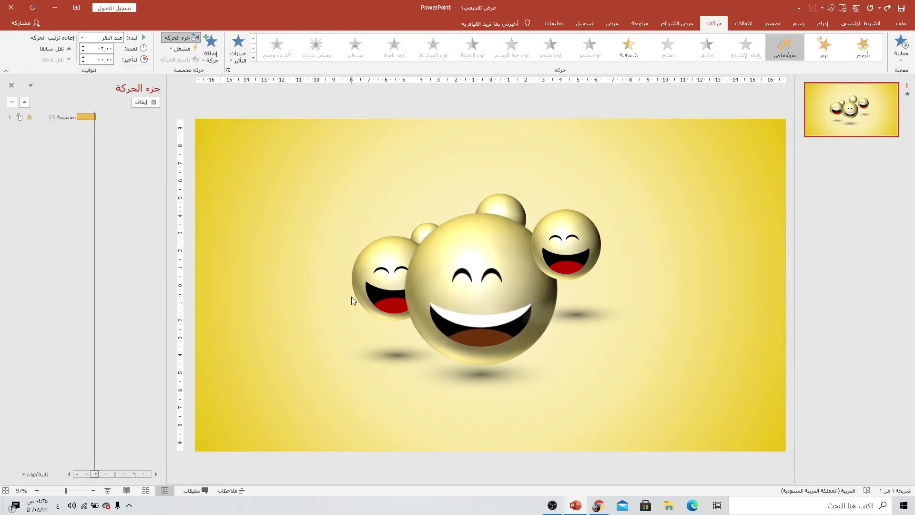
{"action": "left_click", "coordinate": [83, 38]}
{"action": "left_click", "coordinate": [97, 60]}
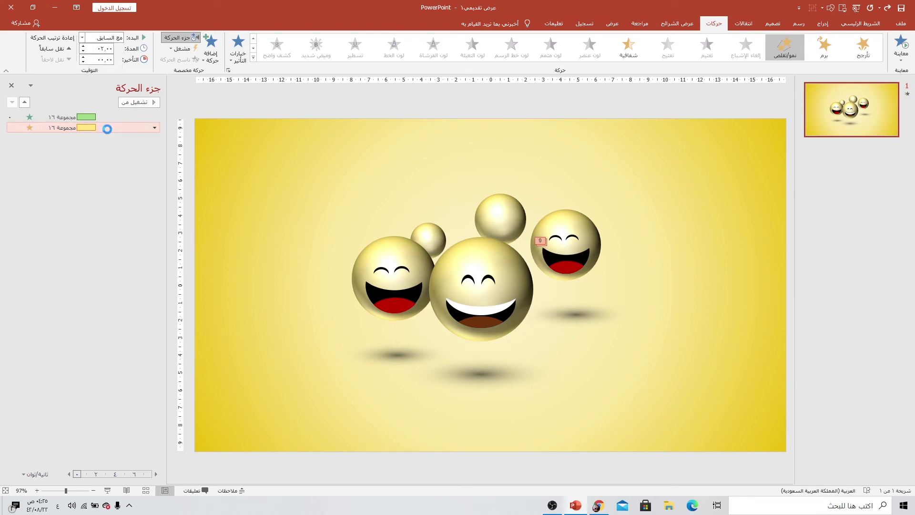
Give the pulse a 3-second duration, repeating until the end of the slide.
{"action": "double_click", "coordinate": [106, 127]}
{"action": "left_click_drag", "start_coordinate": [505, 165], "coordinate": [403, 166]}
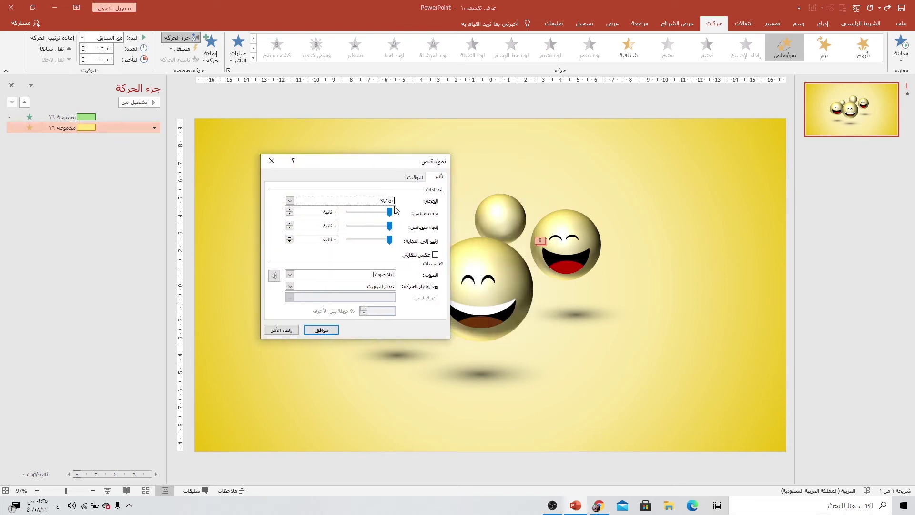
{"action": "left_click", "coordinate": [416, 177]}
{"action": "left_click", "coordinate": [356, 214]}
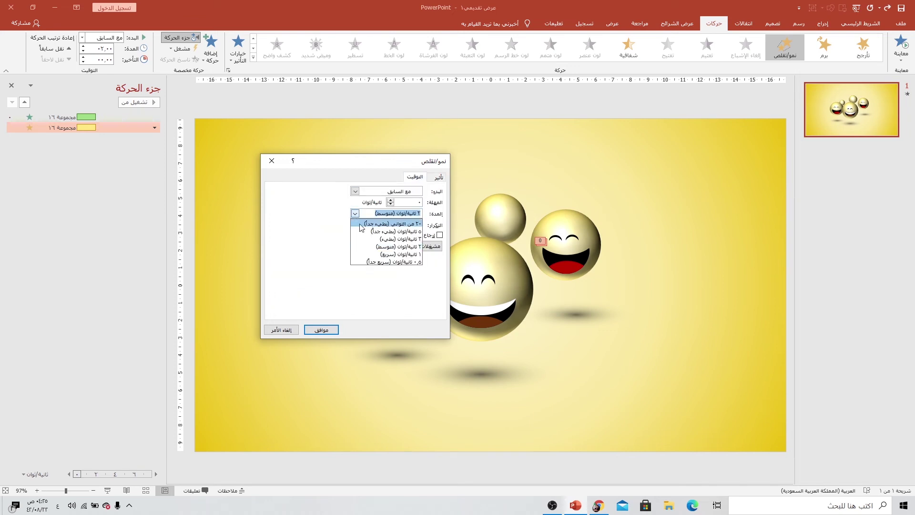
{"action": "left_click", "coordinate": [368, 238]}
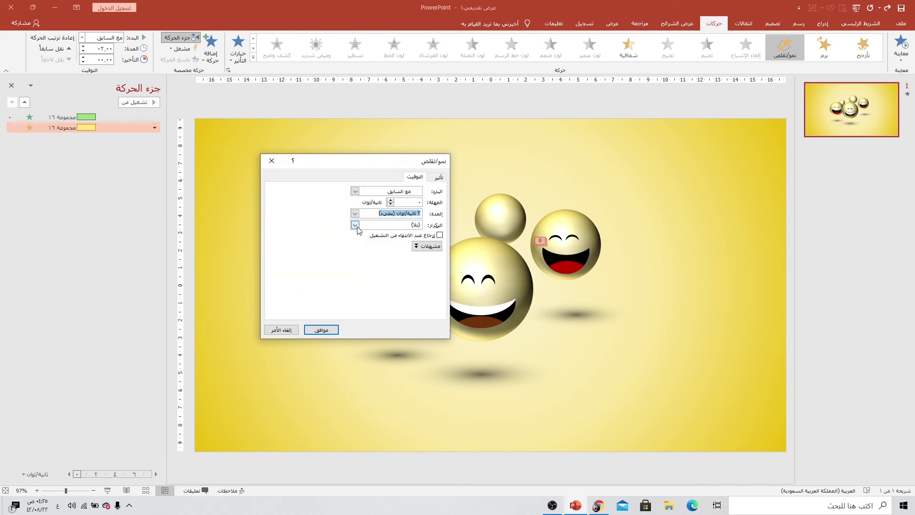
{"action": "left_click", "coordinate": [355, 226]}
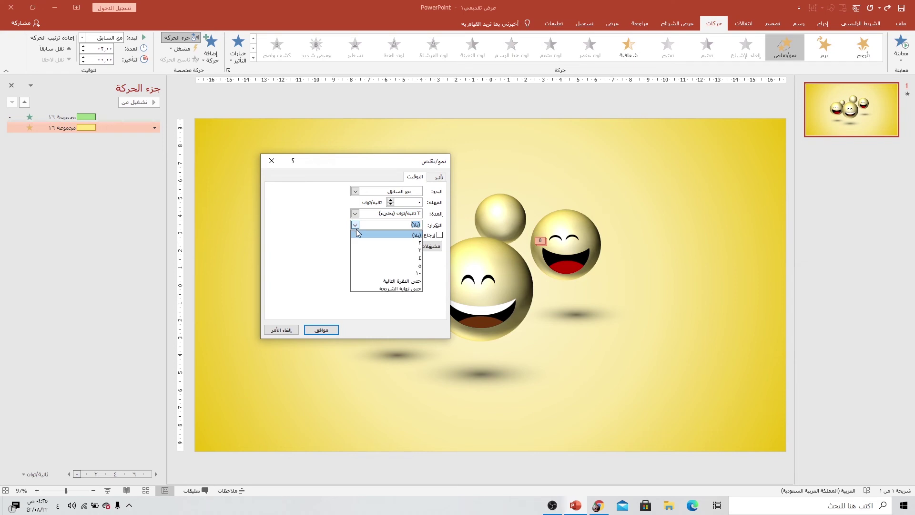
{"action": "left_click", "coordinate": [375, 289]}
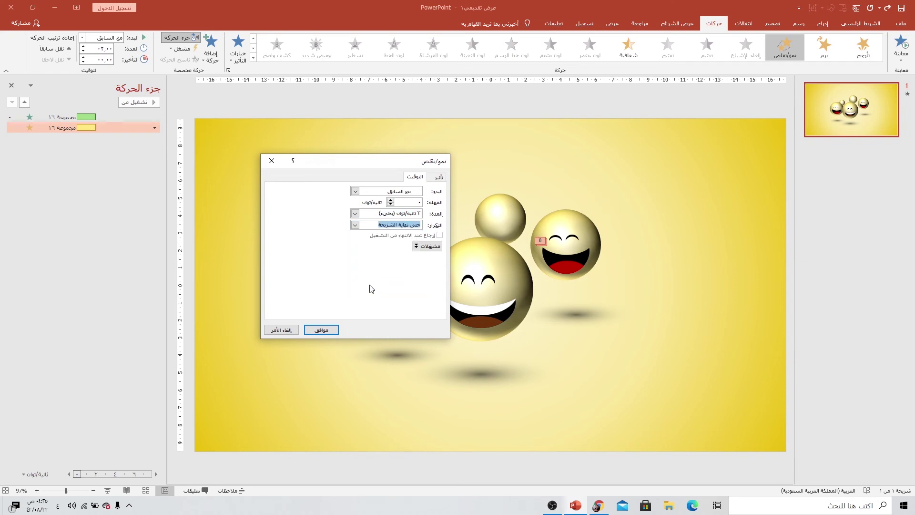
{"action": "left_click", "coordinate": [332, 330]}
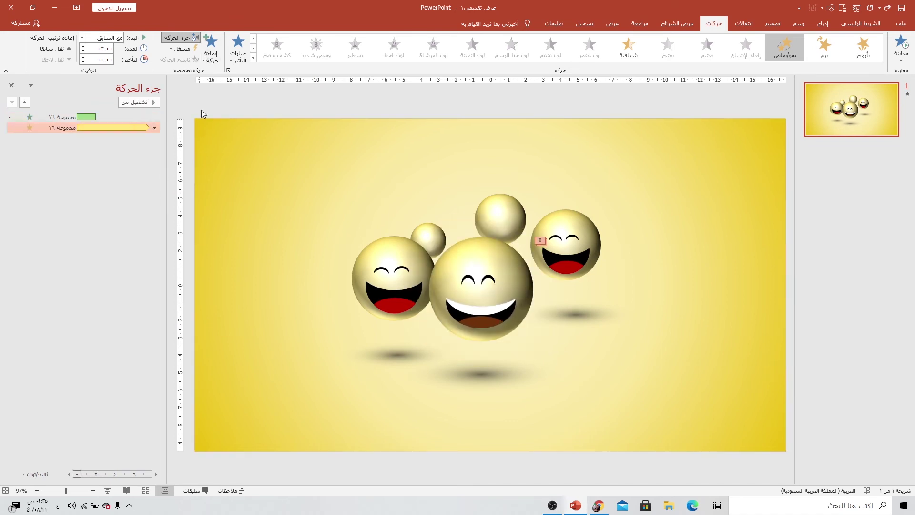
{"action": "left_click", "coordinate": [217, 64]}
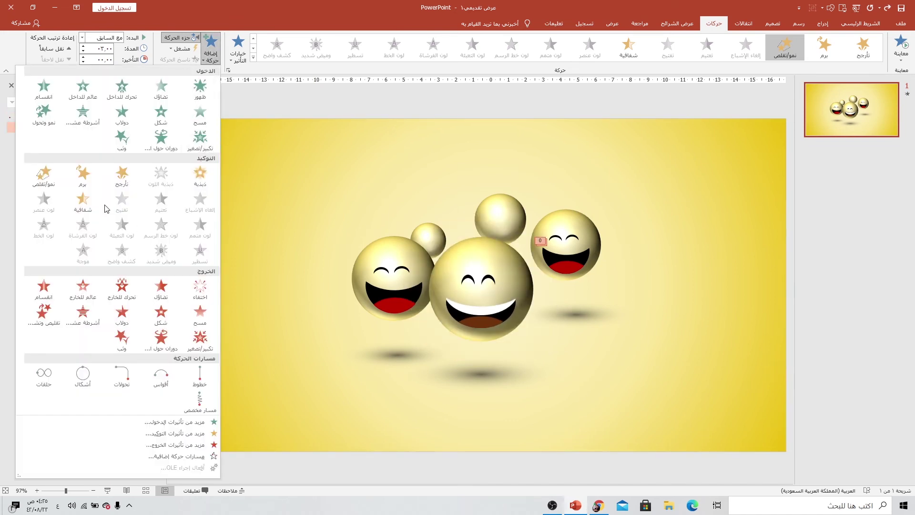
Add a Teeter emphasis to the centre smiley, starting With Previous.
{"action": "left_click", "coordinate": [122, 177]}
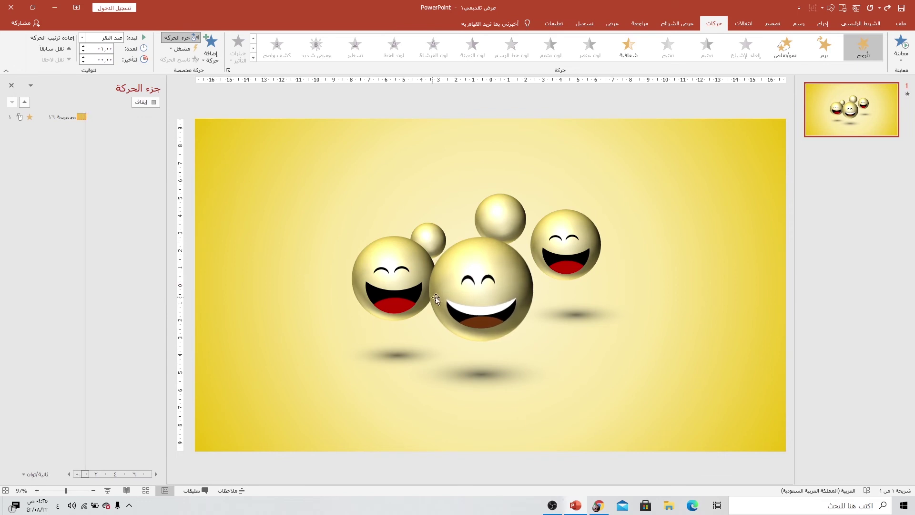
{"action": "double_click", "coordinate": [98, 139]}
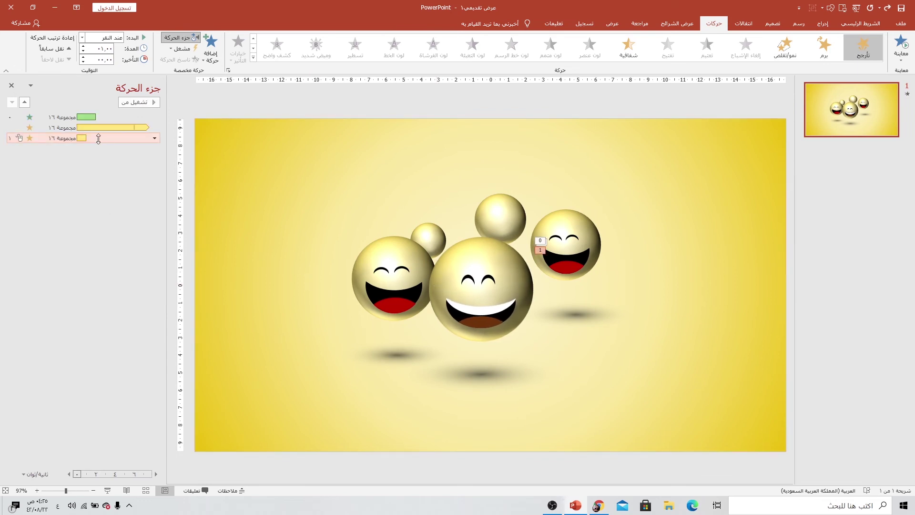
{"action": "left_click", "coordinate": [413, 194]}
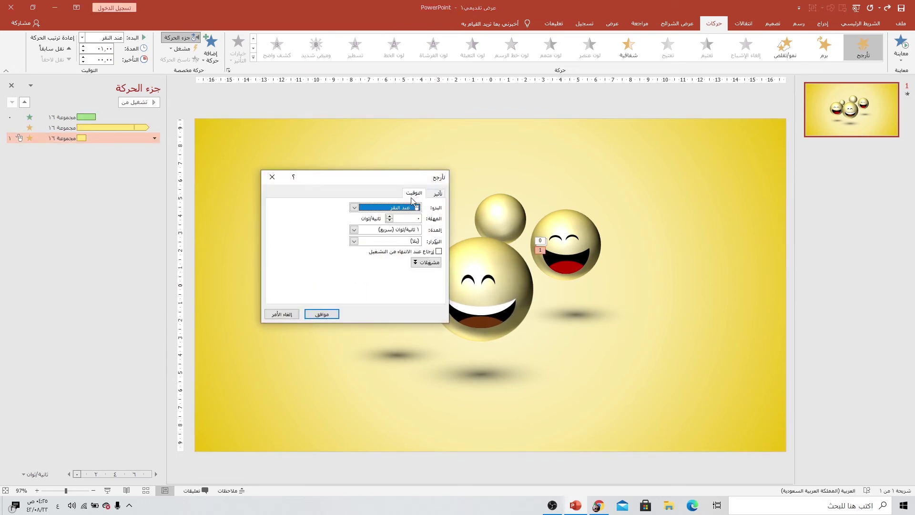
{"action": "left_click", "coordinate": [361, 209]}
{"action": "left_click", "coordinate": [357, 223]}
Make the teeter last 2 seconds, repeat until slide end, then play the slide show.
{"action": "left_click", "coordinate": [356, 241]}
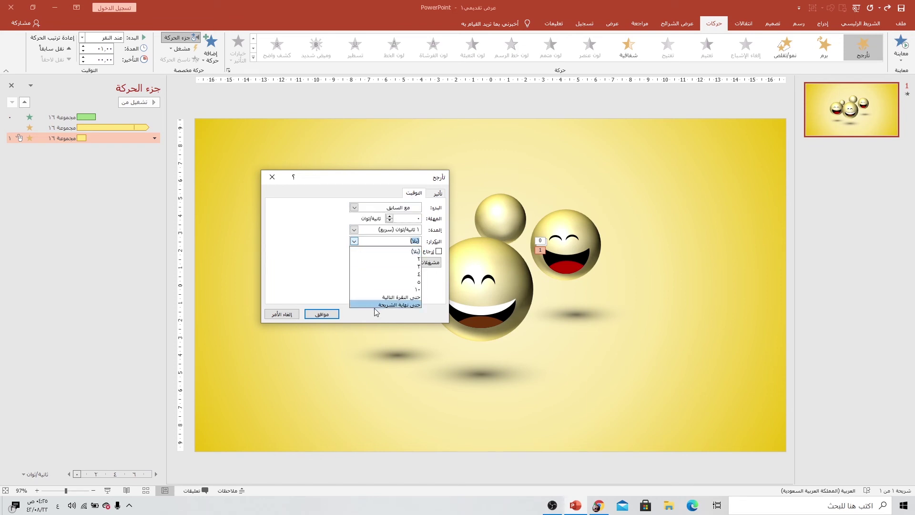
{"action": "left_click", "coordinate": [380, 305]}
{"action": "left_click", "coordinate": [354, 229]}
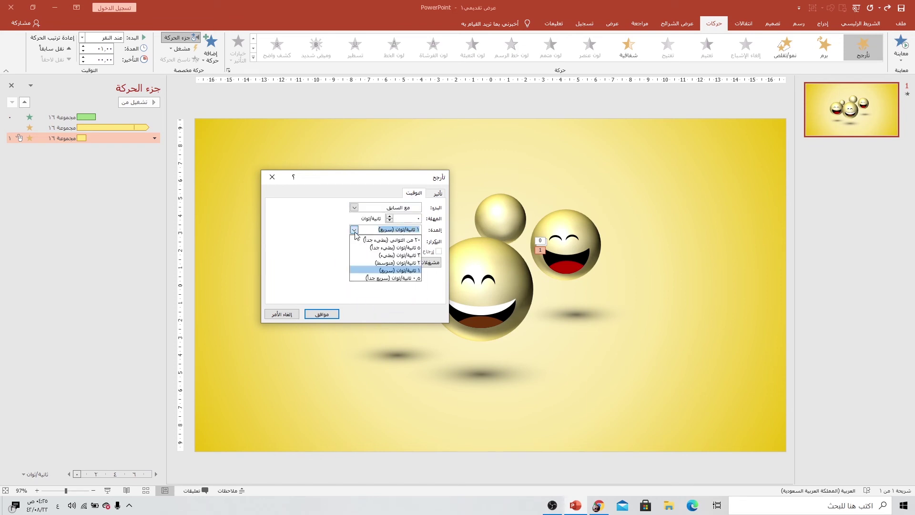
{"action": "left_click", "coordinate": [360, 268]}
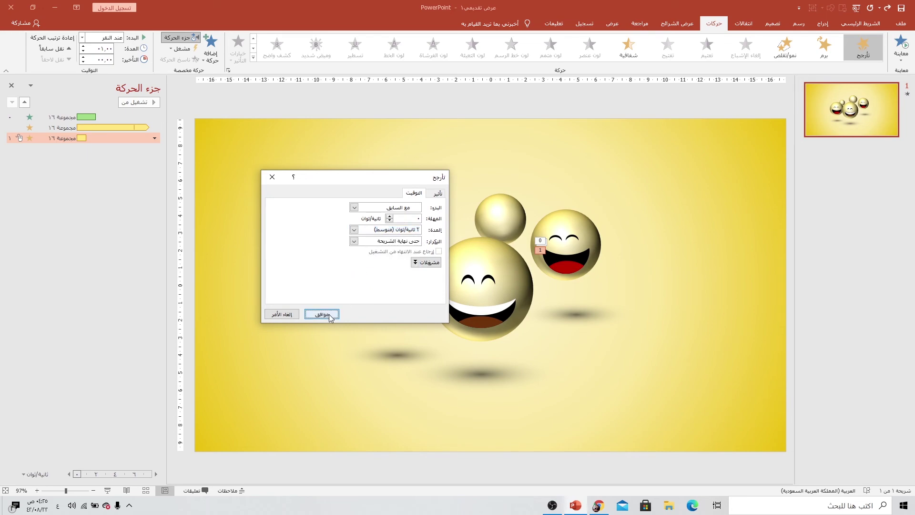
{"action": "left_click", "coordinate": [322, 314]}
{"action": "left_click", "coordinate": [165, 491]}
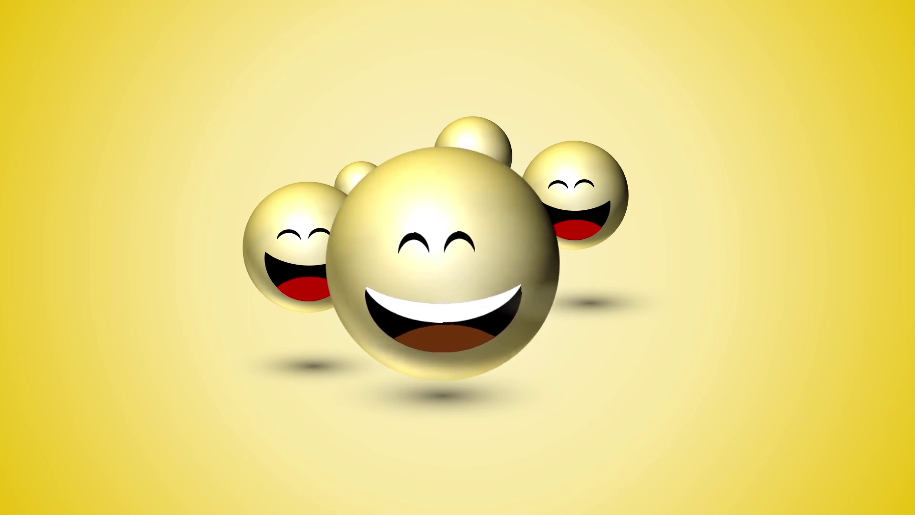
Exit the slide show, select the central smiley group and show the Animations commands.
{"action": "key", "text": "Escape"}
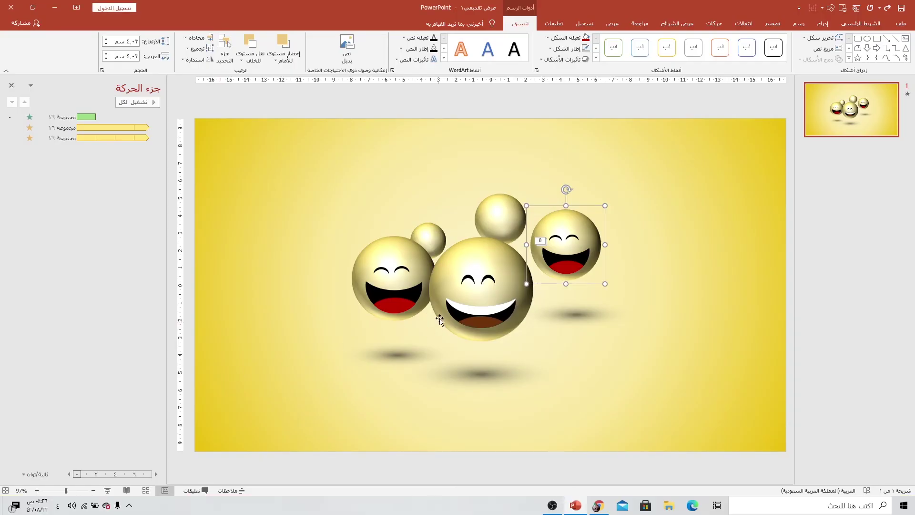
{"action": "left_click", "coordinate": [483, 263]}
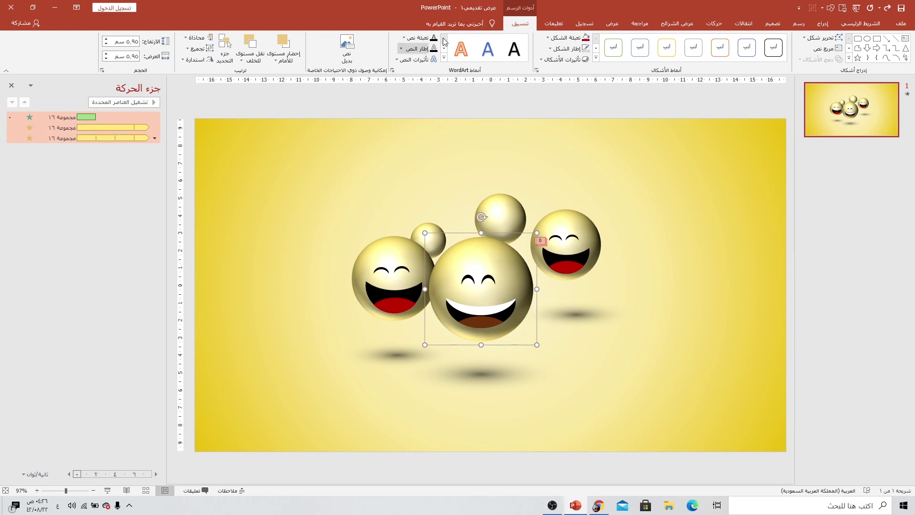
{"action": "left_click", "coordinate": [710, 25]}
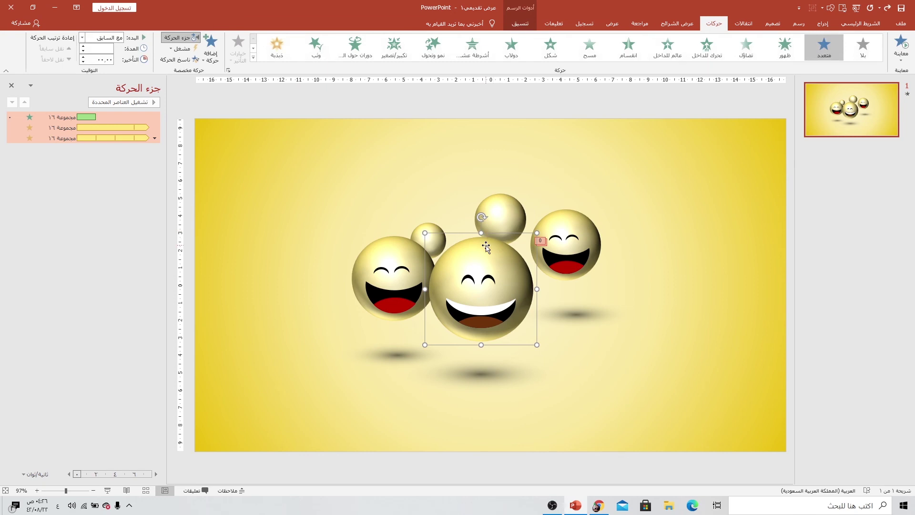
Animation-paint the central smiley's three effects onto the left and right smileys, then select their zoom-in entries.
{"action": "left_click", "coordinate": [180, 60]}
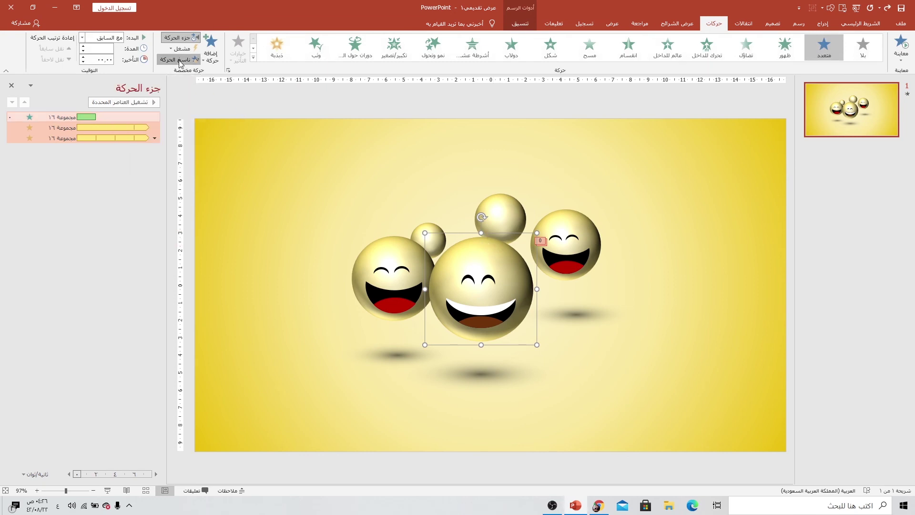
{"action": "left_click", "coordinate": [380, 246]}
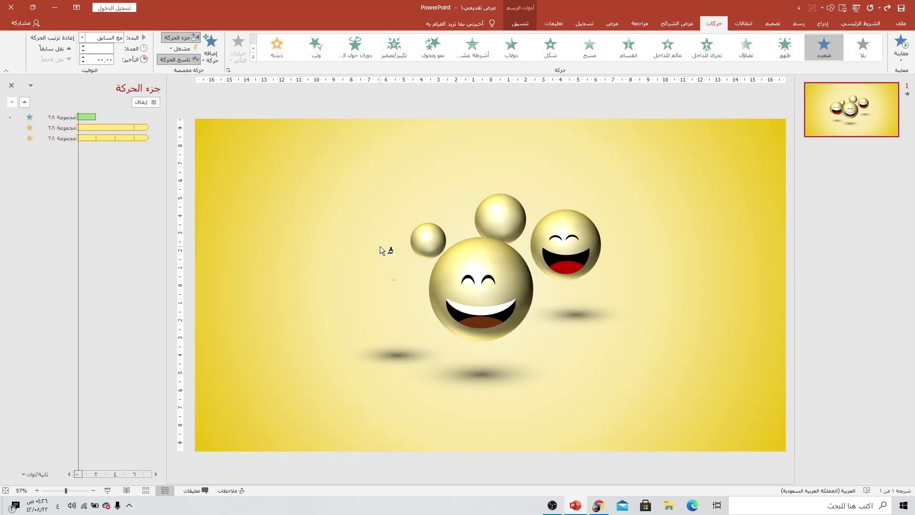
{"action": "left_click", "coordinate": [579, 220]}
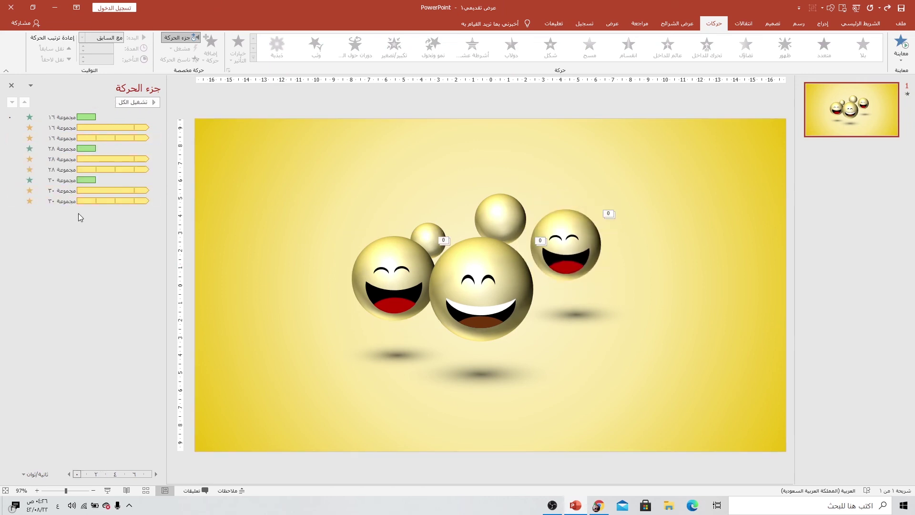
{"action": "left_click", "coordinate": [74, 149]}
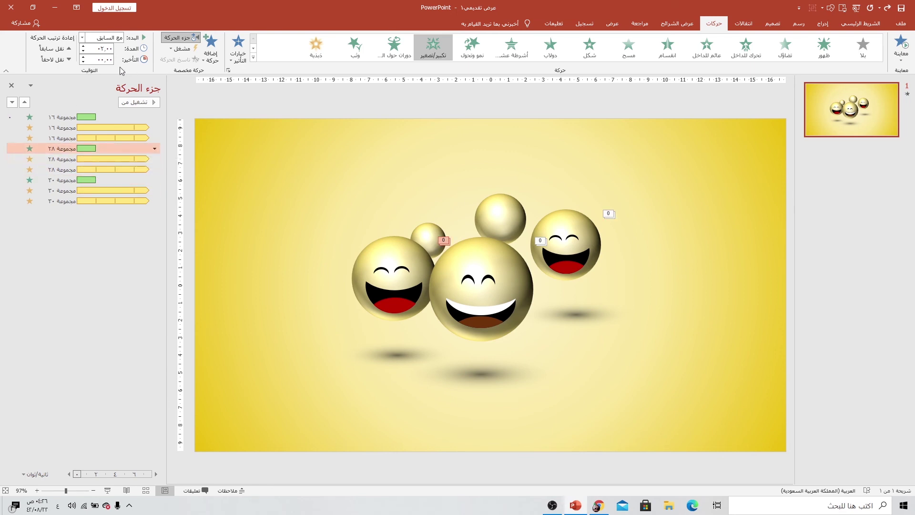
{"action": "left_click", "coordinate": [108, 179]}
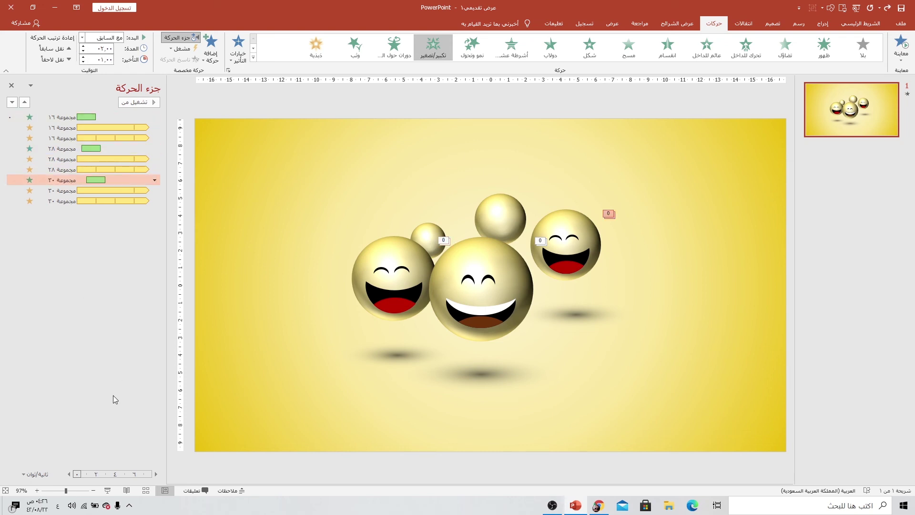
{"action": "key", "text": "F5"}
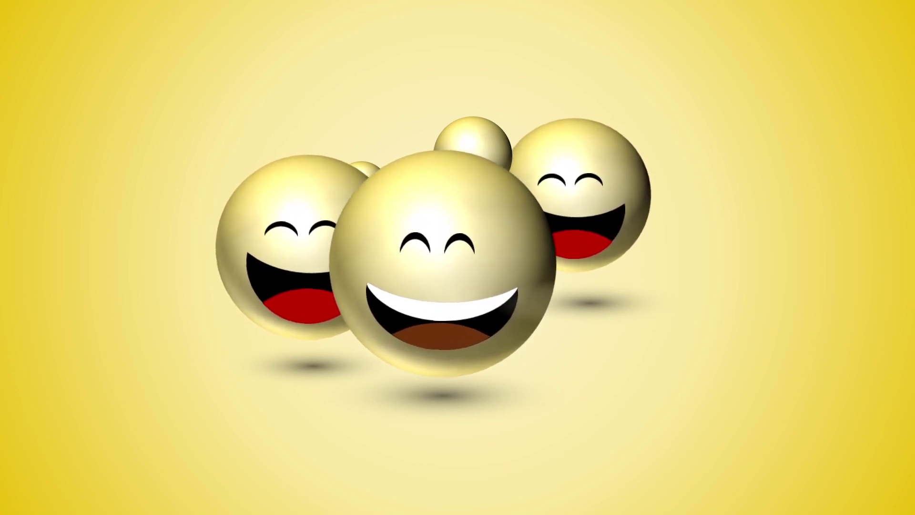
{"action": "key", "text": "Escape"}
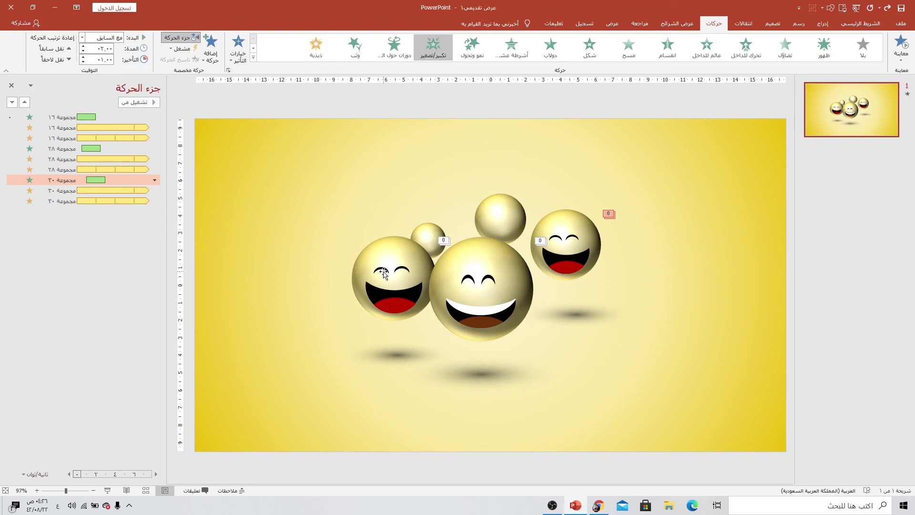
Move the left smiley and shadow farther left, and the right smiley and shadow farther right.
{"action": "left_click", "coordinate": [388, 255]}
{"action": "left_click_drag", "start_coordinate": [399, 256], "coordinate": [360, 256]}
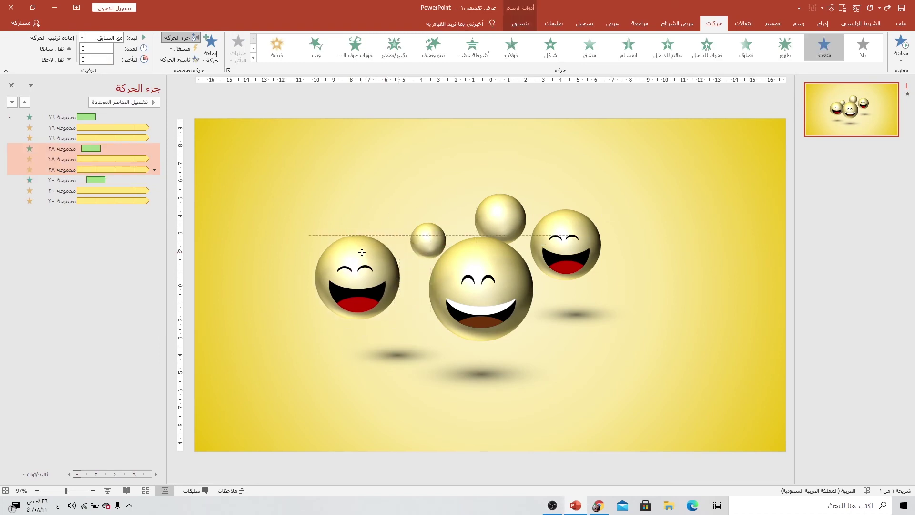
{"action": "left_click", "coordinate": [394, 354]}
{"action": "left_click_drag", "start_coordinate": [395, 354], "coordinate": [362, 351]}
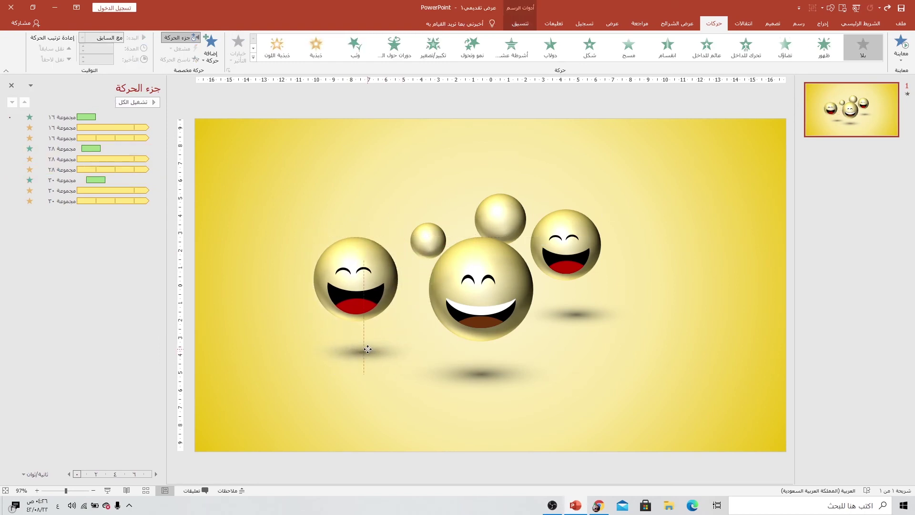
{"action": "left_click_drag", "start_coordinate": [577, 217], "coordinate": [621, 217]}
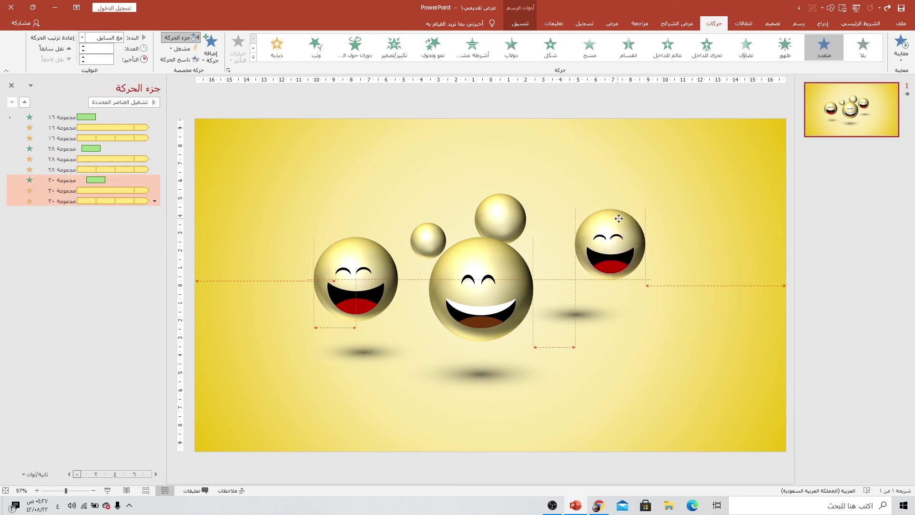
{"action": "left_click_drag", "start_coordinate": [584, 312], "coordinate": [612, 310]}
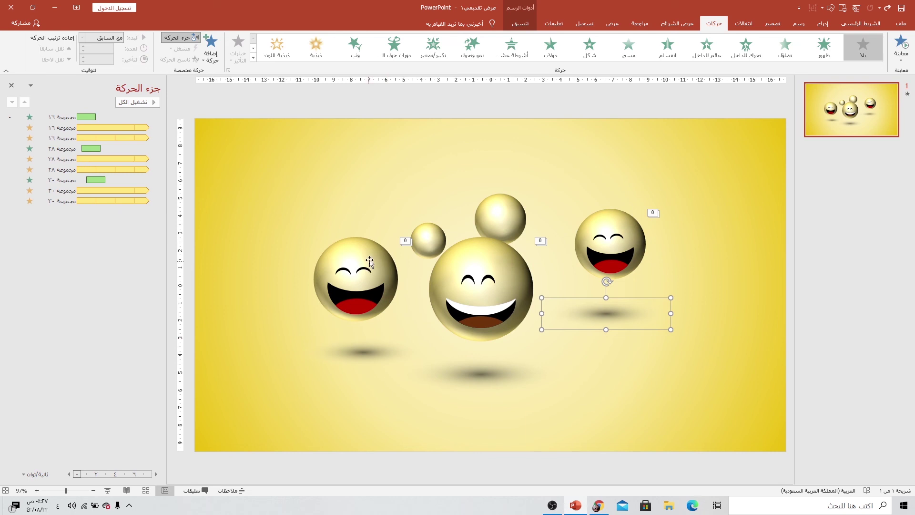
{"action": "left_click_drag", "start_coordinate": [370, 262], "coordinate": [355, 261]}
{"action": "left_click_drag", "start_coordinate": [362, 352], "coordinate": [347, 345]}
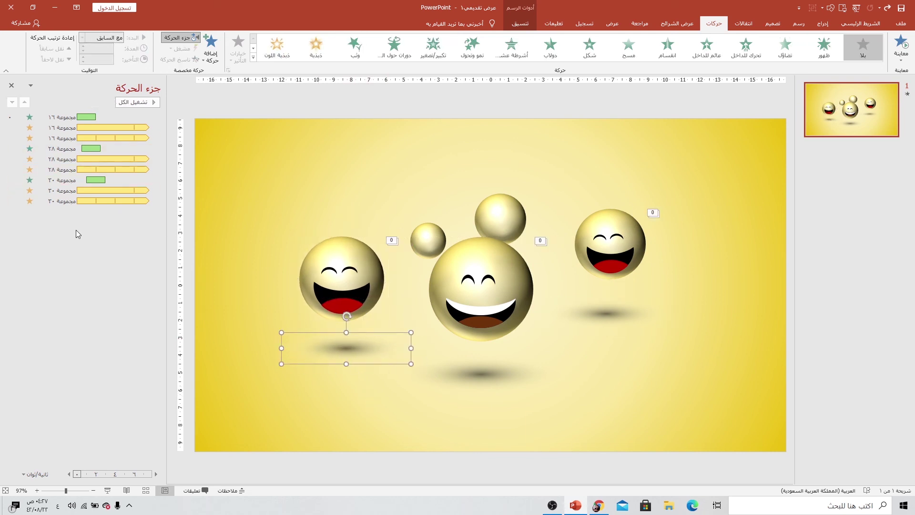
Drag the left and right smileys' zoom-in timing bars so their entrances start later.
{"action": "left_click", "coordinate": [67, 211]}
{"action": "left_click_drag", "start_coordinate": [94, 178], "coordinate": [97, 179]}
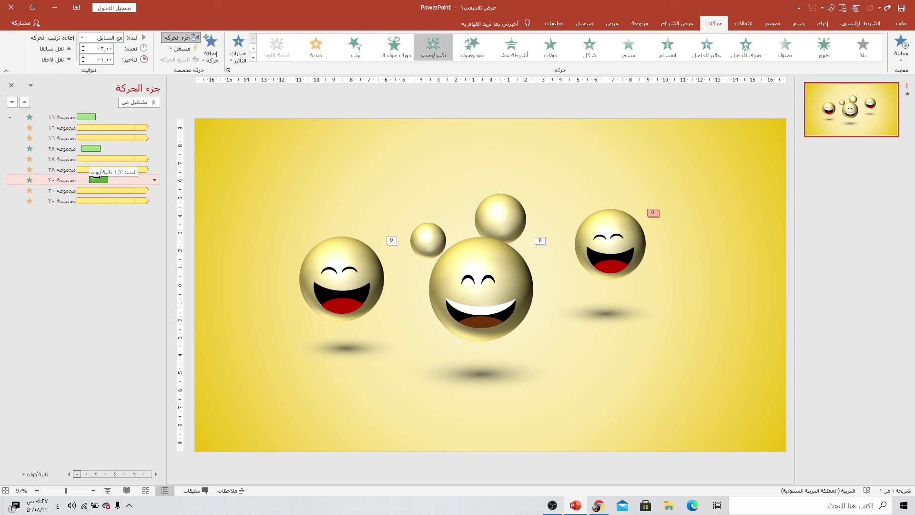
{"action": "left_click", "coordinate": [93, 149]}
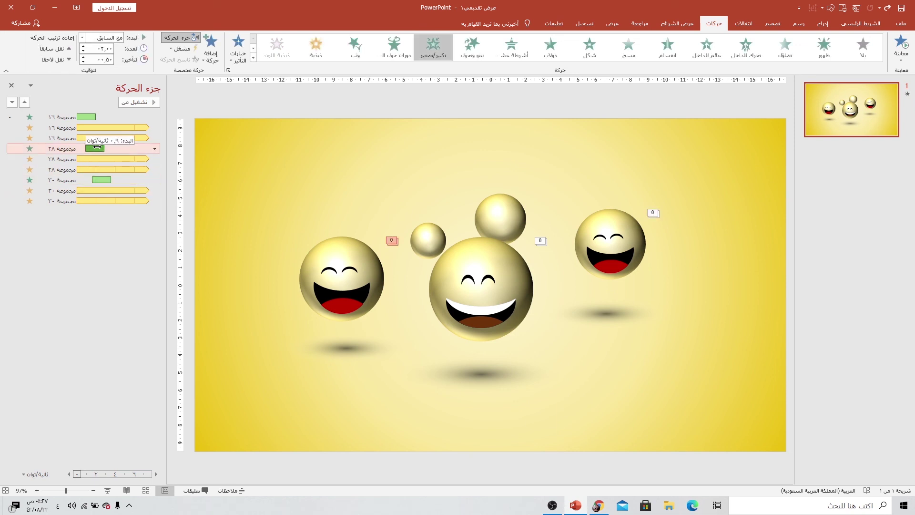
{"action": "left_click_drag", "start_coordinate": [103, 180], "coordinate": [117, 170]}
Play the finished smiley slide show from the beginning with F5.
{"action": "key", "text": "F5"}
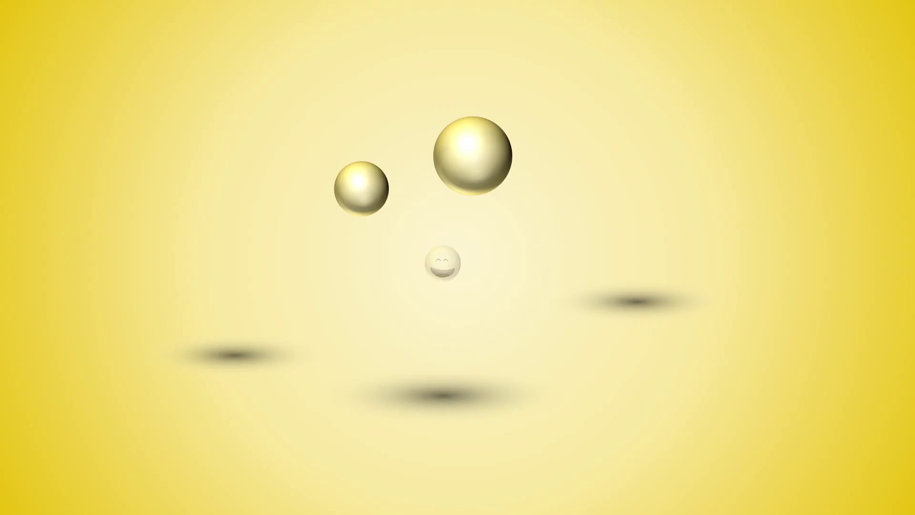